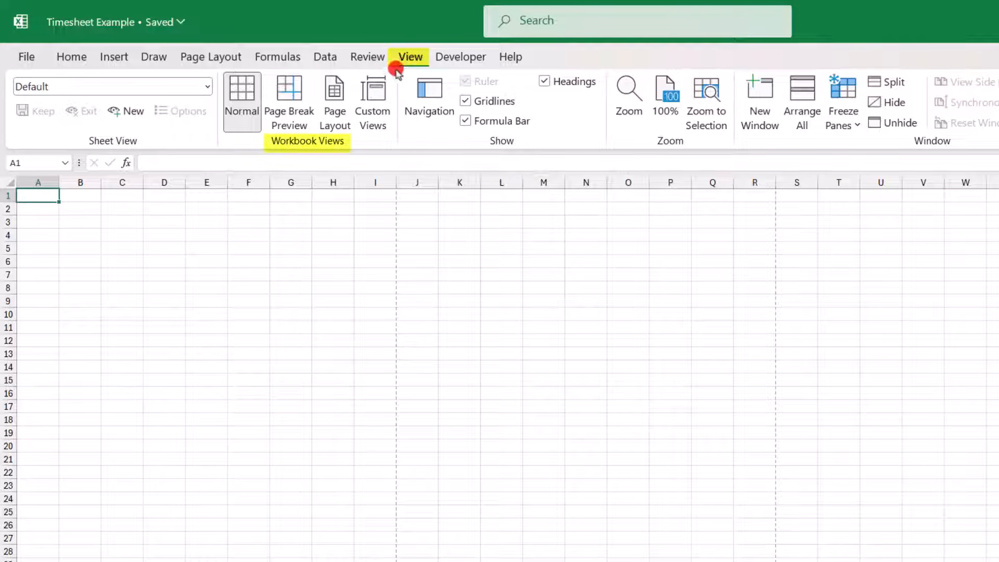
Display the sheet in Page Layout view, then hide and restore the white space around the pages
click(343, 124)
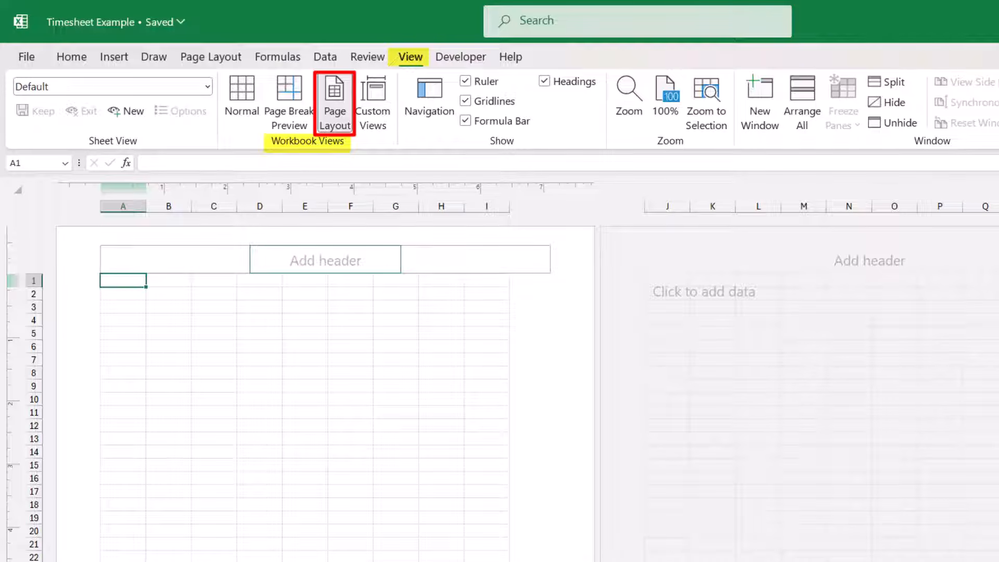
scroll(325, 260, down, 8)
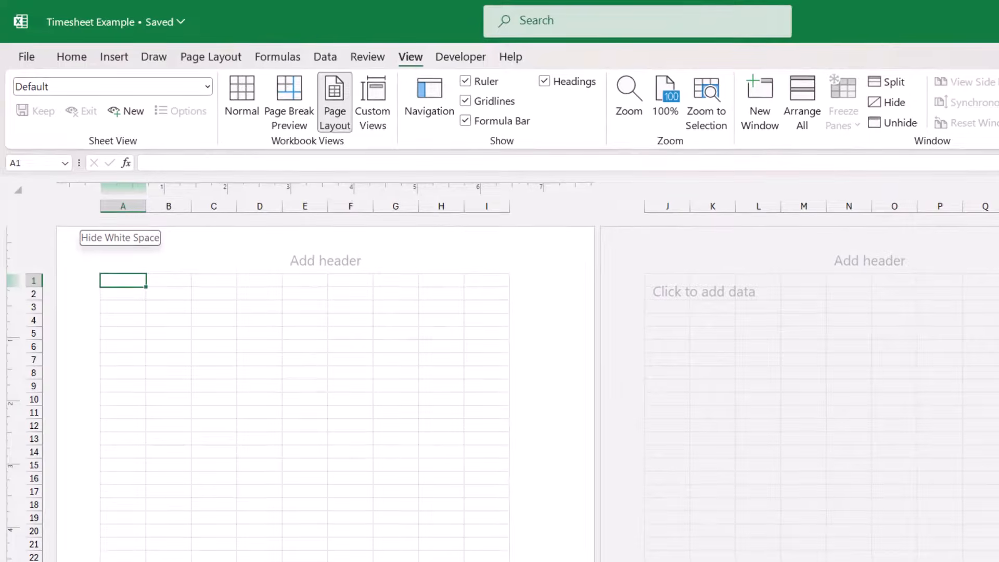
double_click(93, 225)
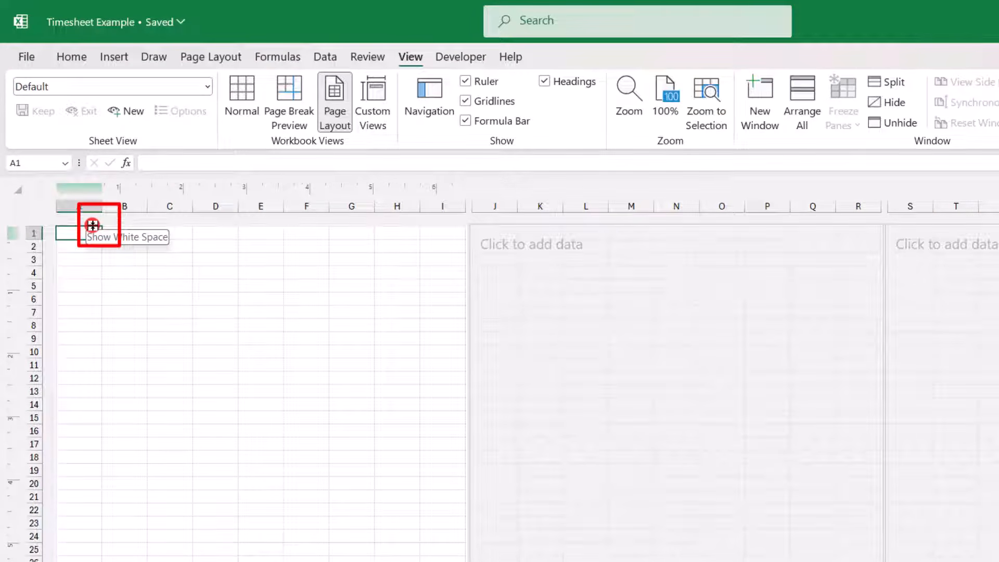
double_click(92, 225)
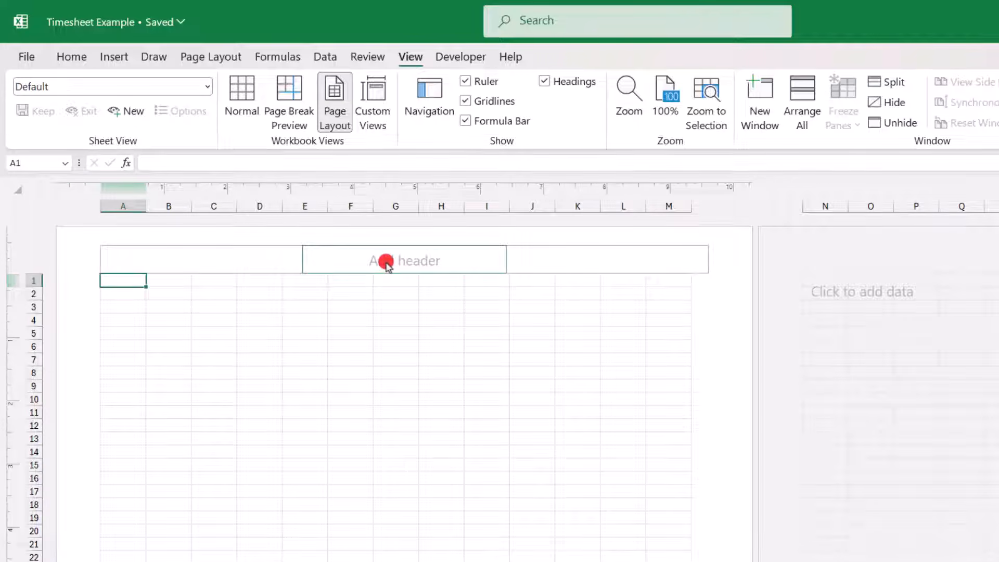
Add the text COMPANY TIMESHEET to the centre section of the page header and make it bold
click(386, 262)
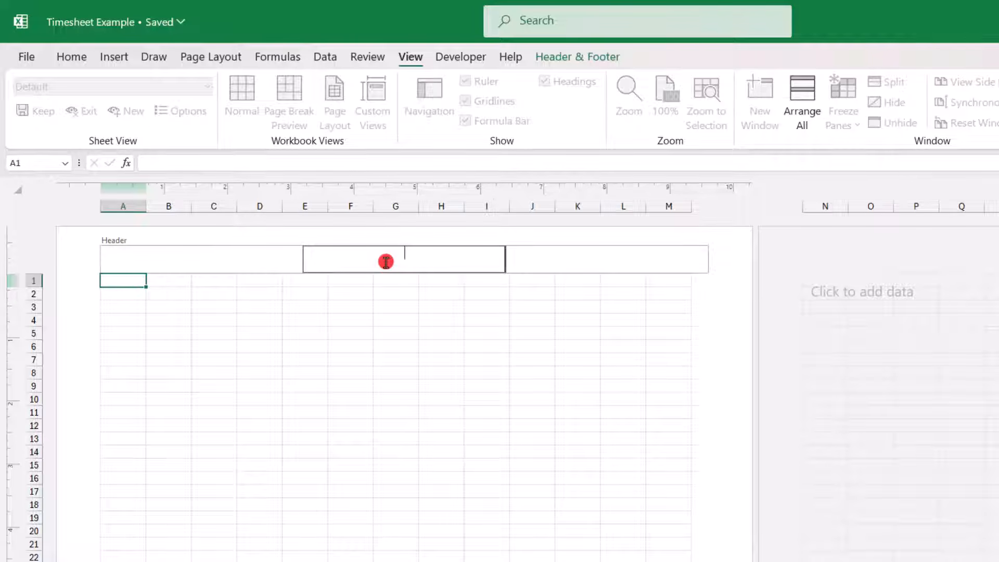
text(COMPANY TIMESHEET)
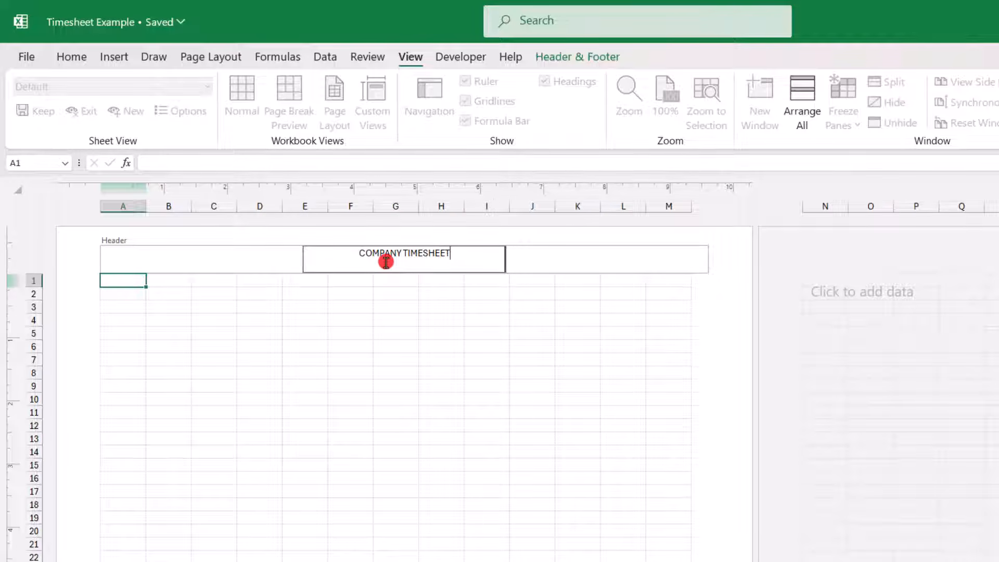
triple_click(386, 262)
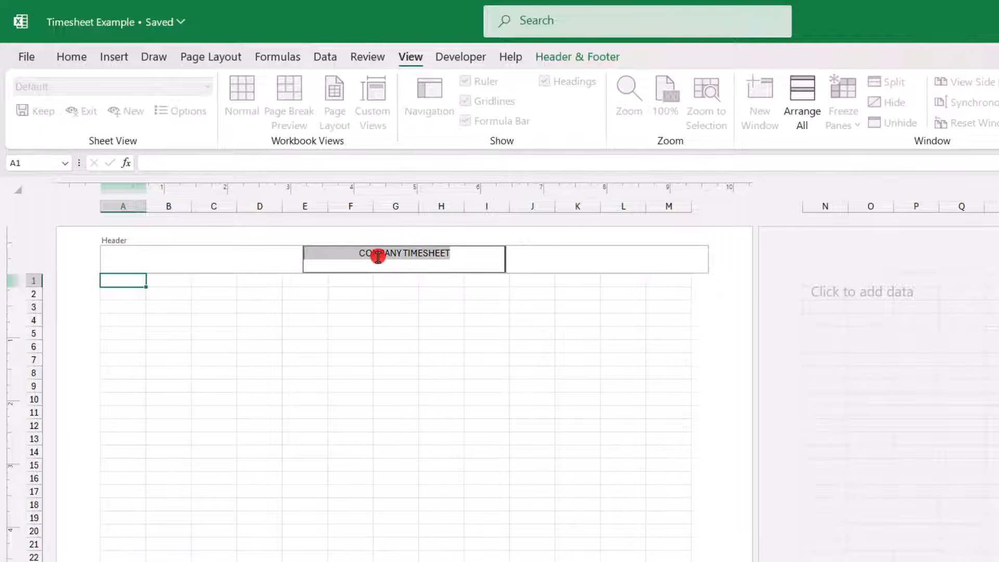
key(ctrl+b)
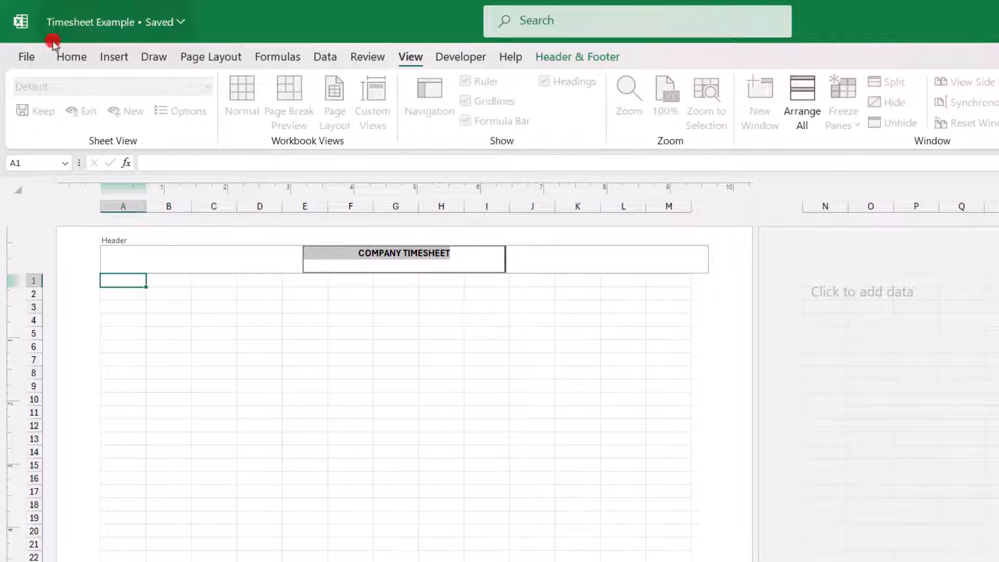
Set the COMPANY TIMESHEET header text to Calibri at size 22 and return to the worksheet cells
click(72, 57)
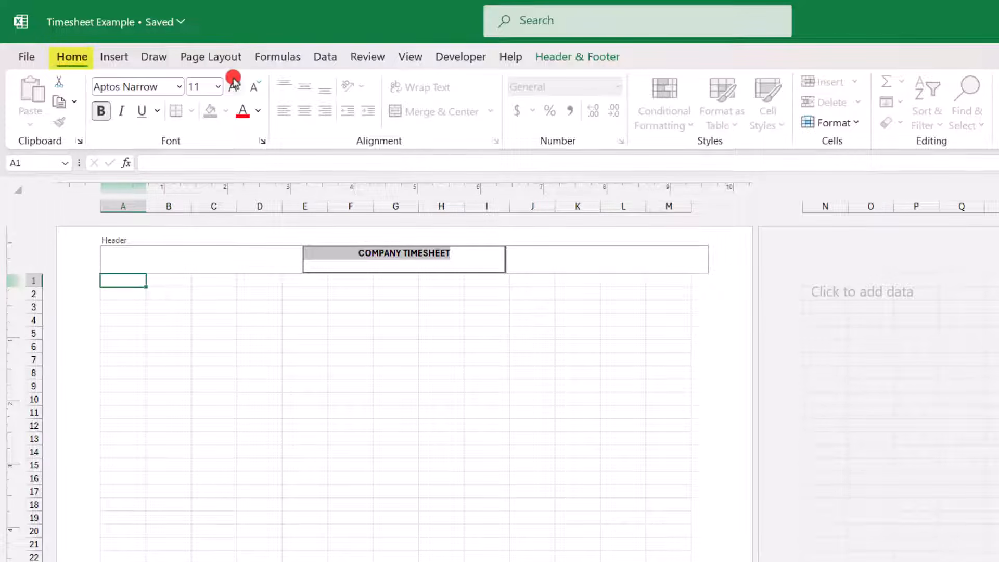
click(179, 86)
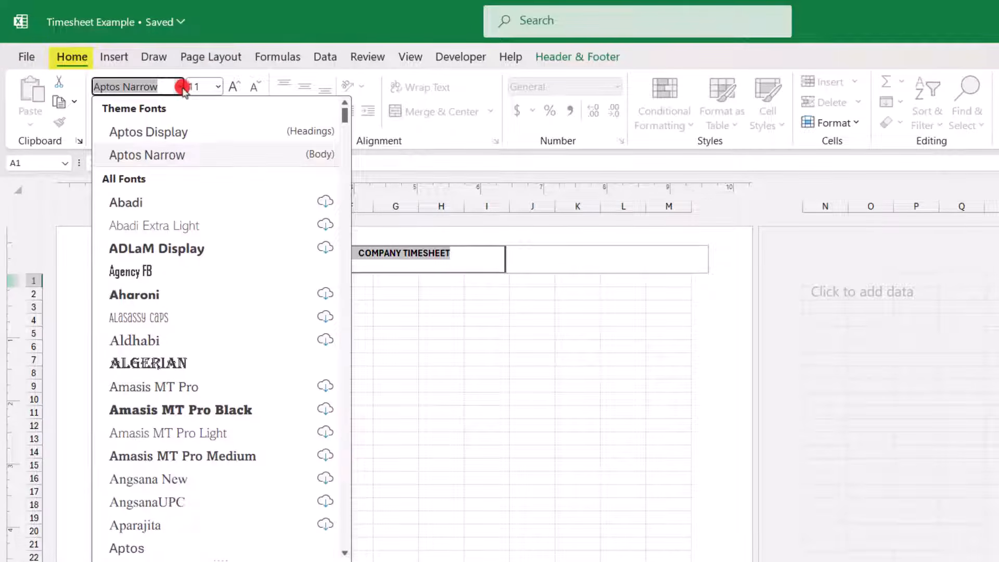
text(Calibri)
key(Return)
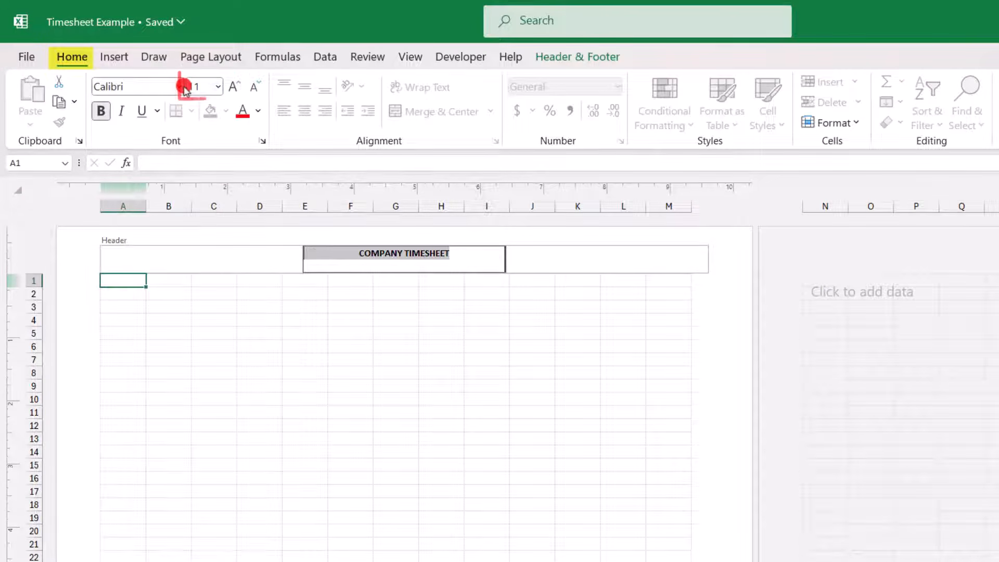
click(236, 91)
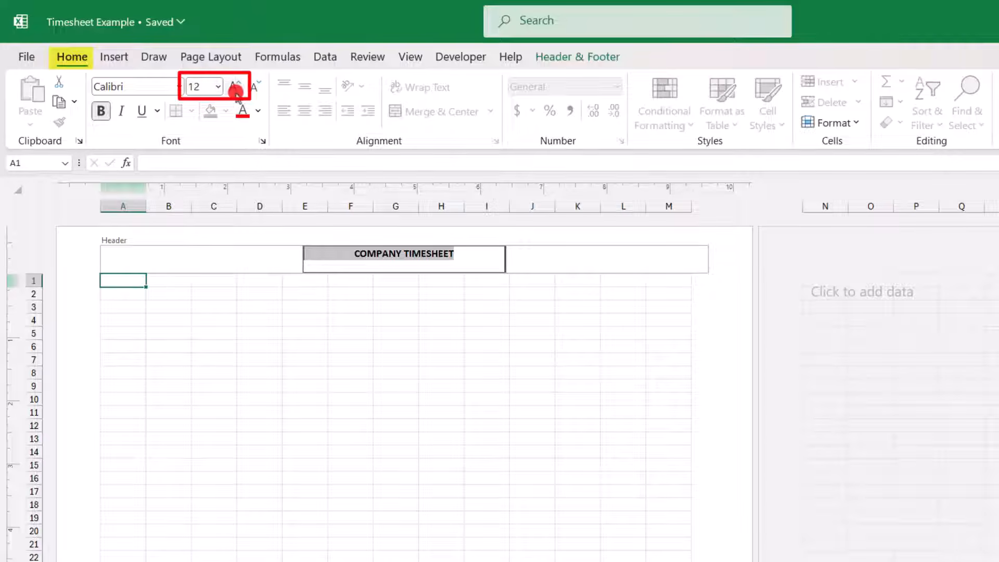
click(235, 91)
click(235, 91)
click(236, 91)
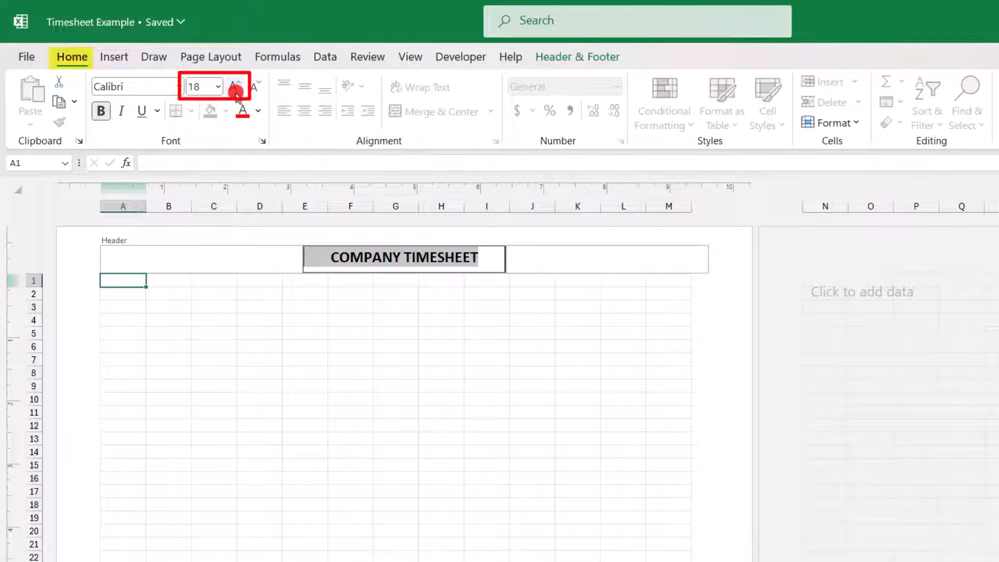
click(236, 91)
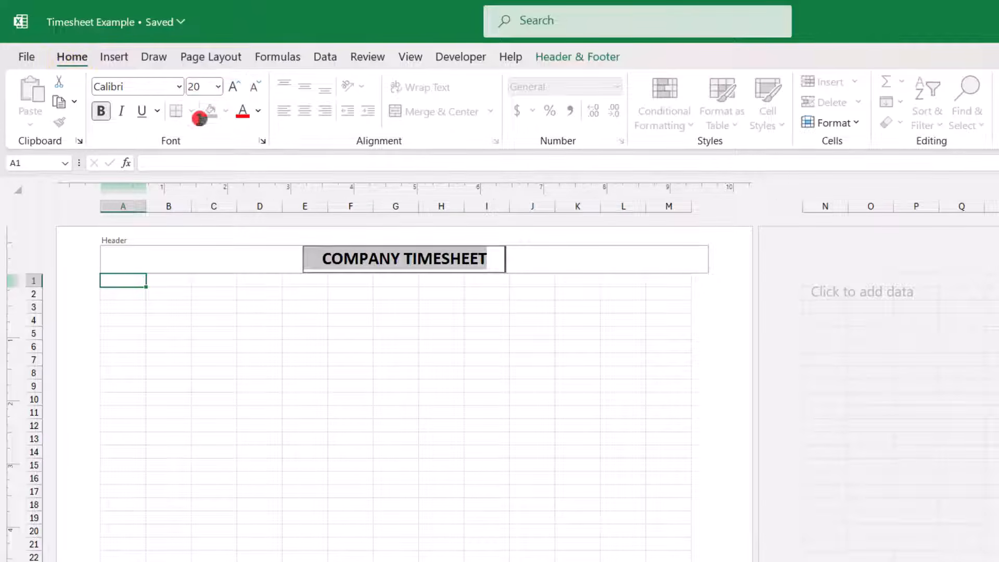
click(234, 87)
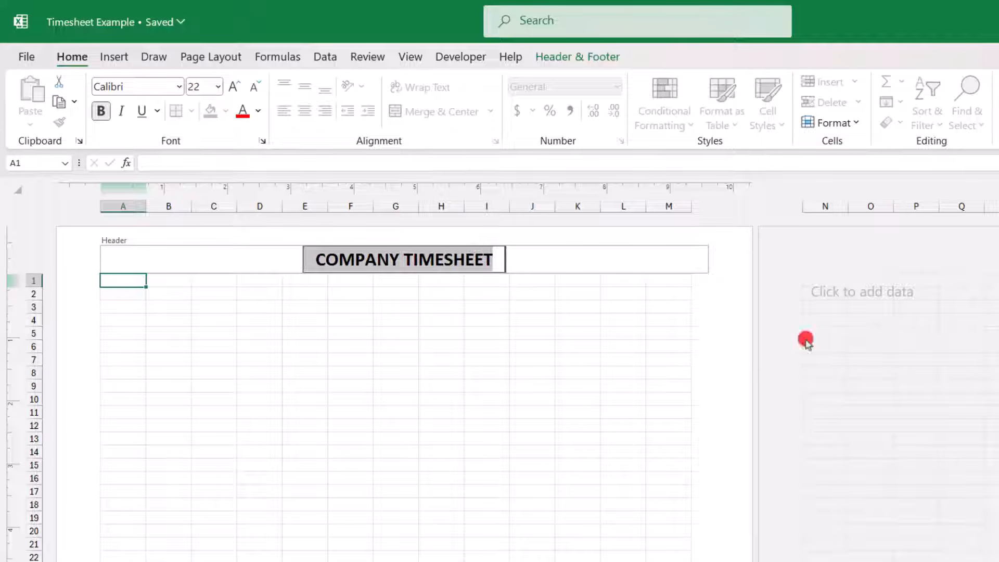
click(123, 281)
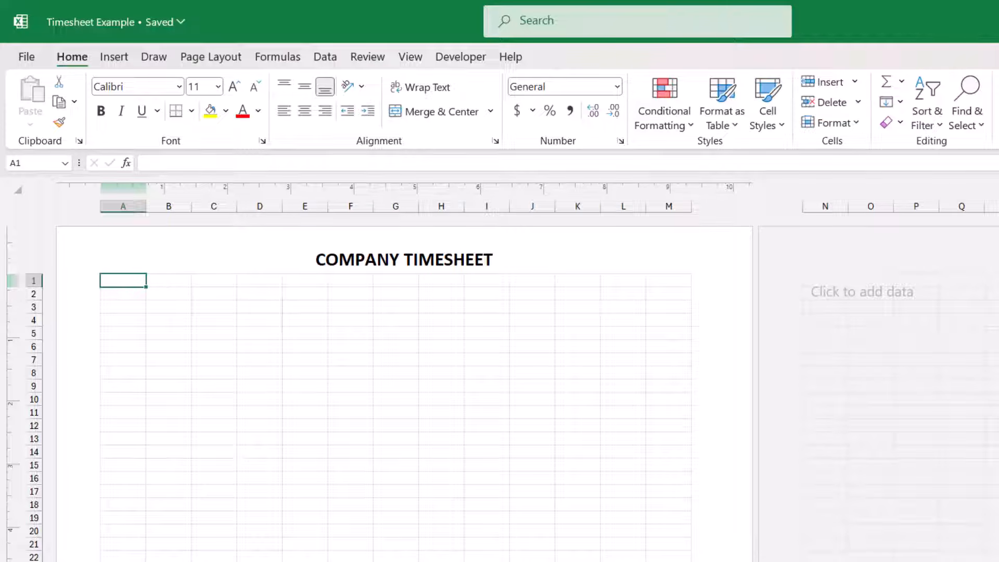
Enter the label EMPLOYEE NAME: in cell A3
key(Down)
key(Down)
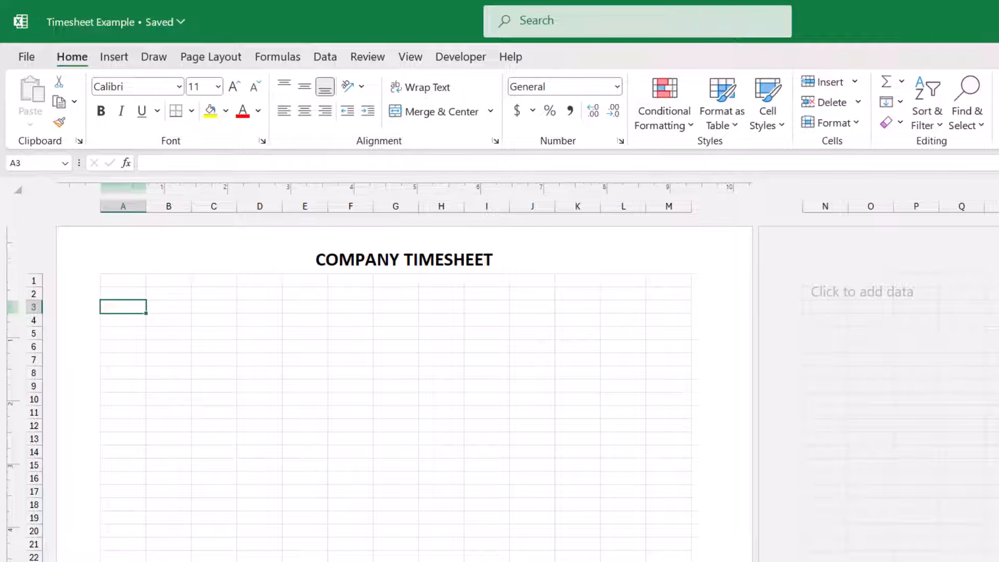
text(EMPLO)
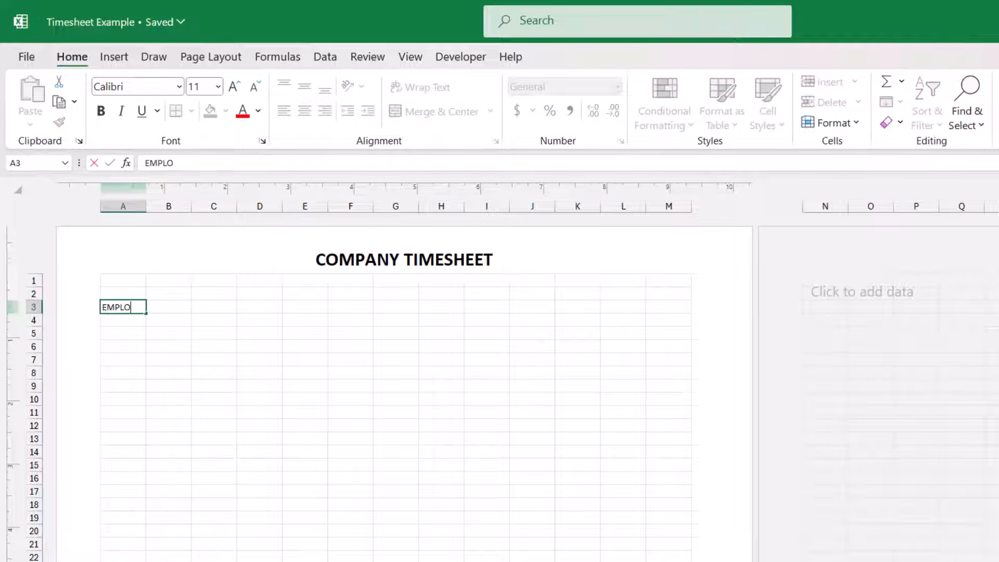
text(YEE NAME:)
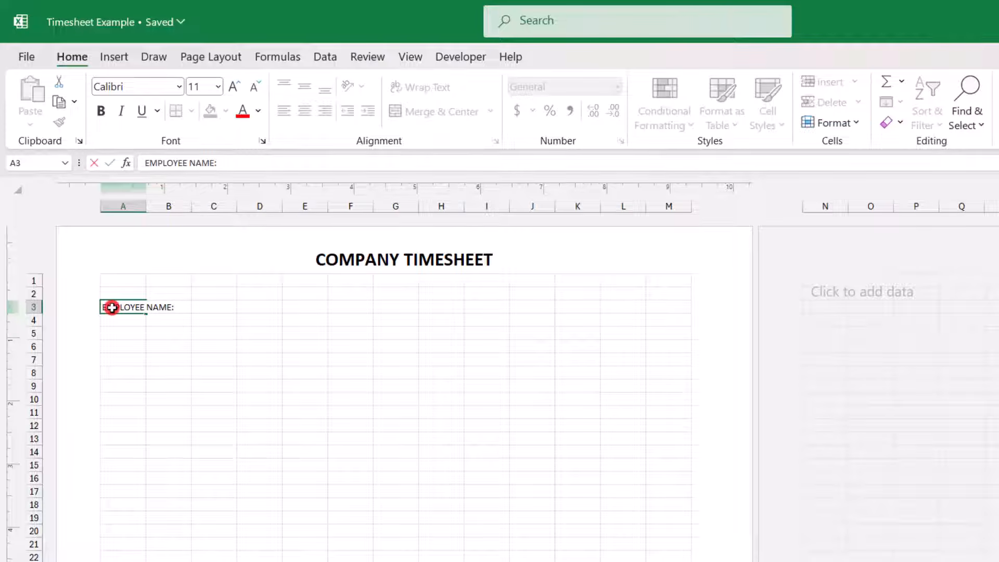
key(Tab)
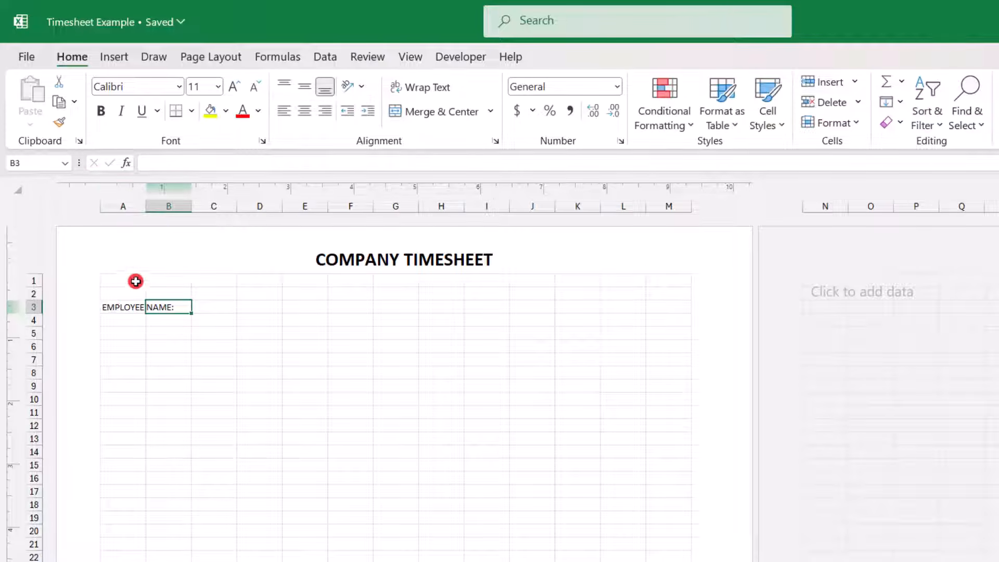
AutoFit column A to its contents and make the EMPLOYEE NAME: label bold
double_click(145, 207)
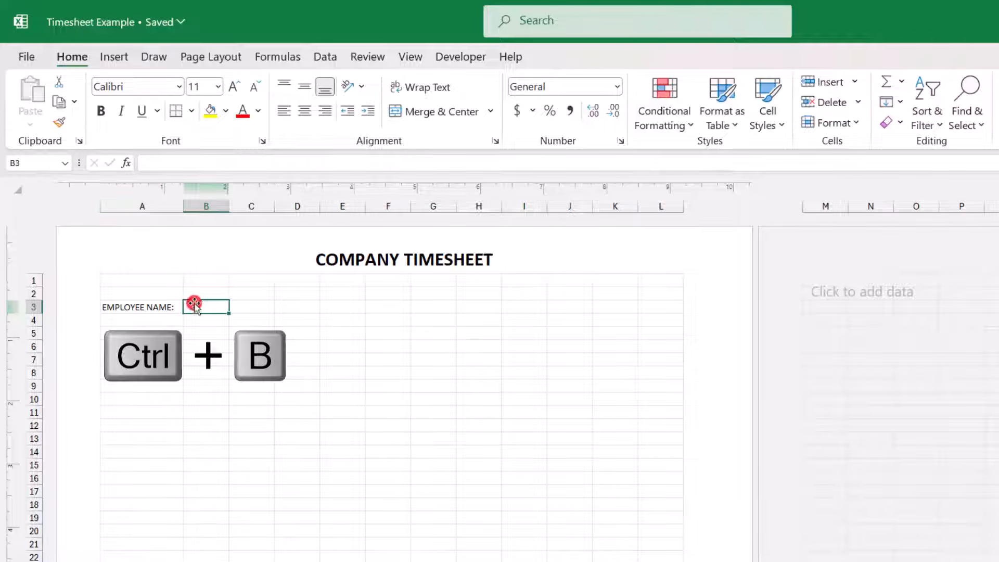
click(167, 306)
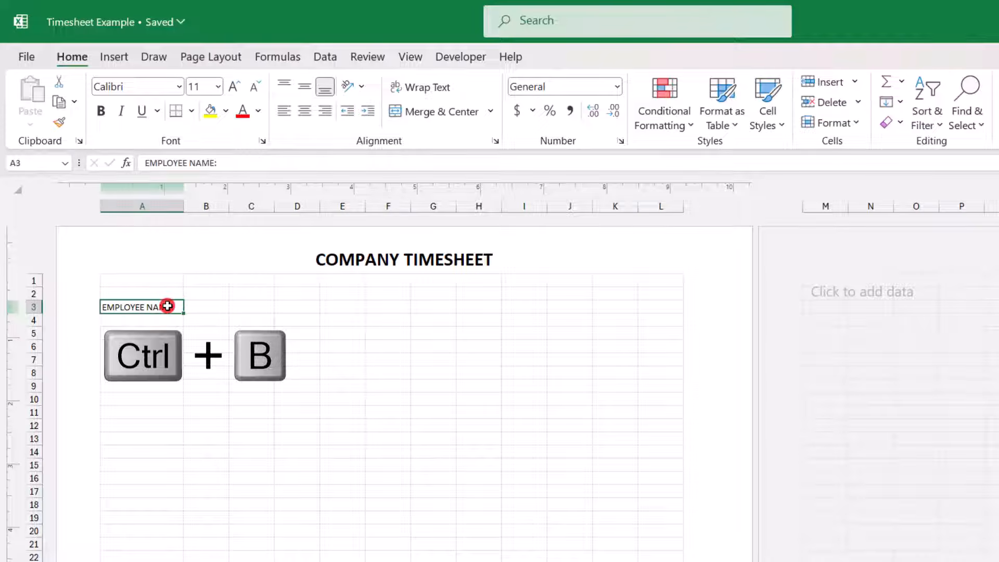
key(ctrl+b)
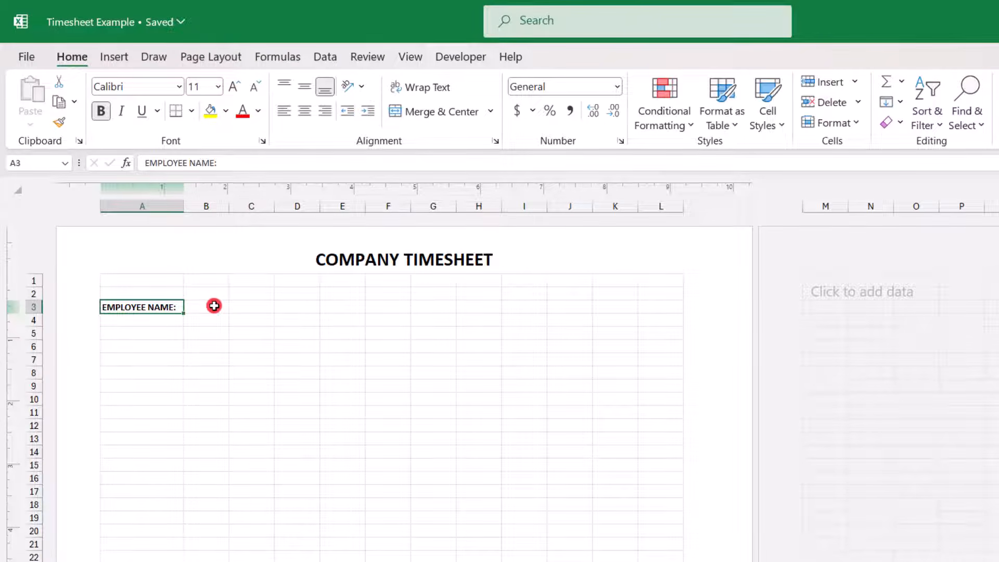
Add a bottom border to cells B3:D3 as the fill-in line for the employee name
drag(213, 306, 275, 308)
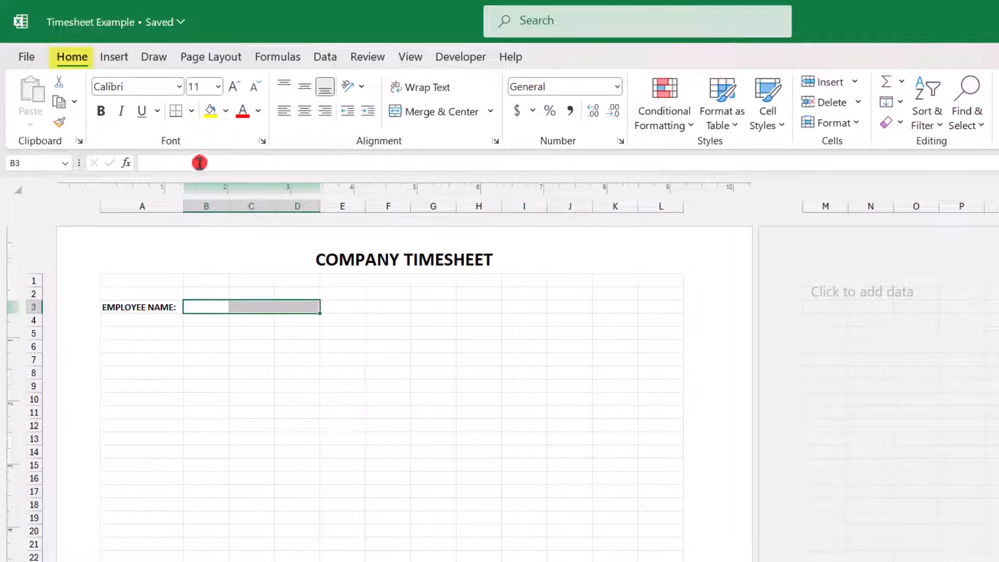
click(192, 111)
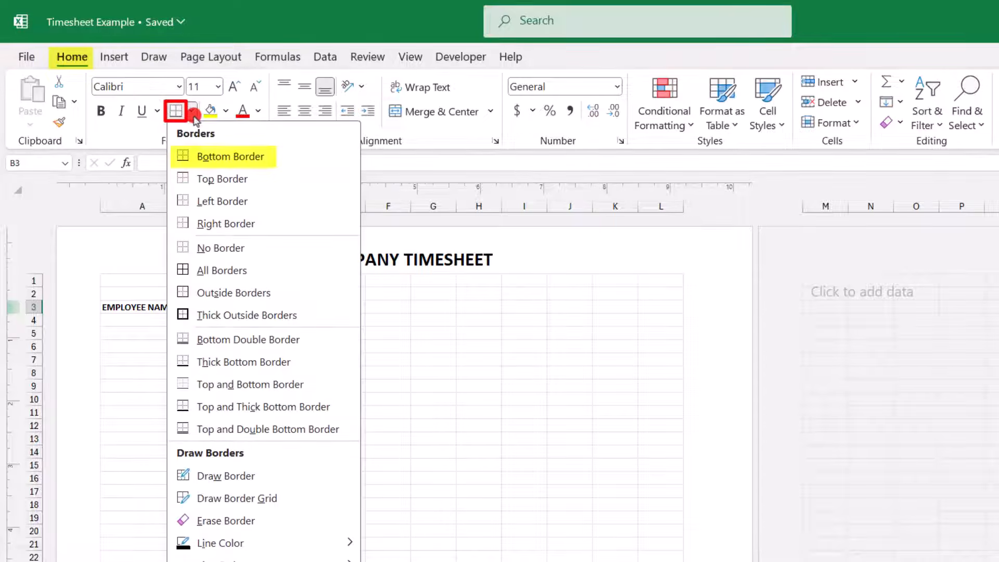
click(200, 156)
Enter the label EMPLOYEE ID#: in cell A6
click(152, 346)
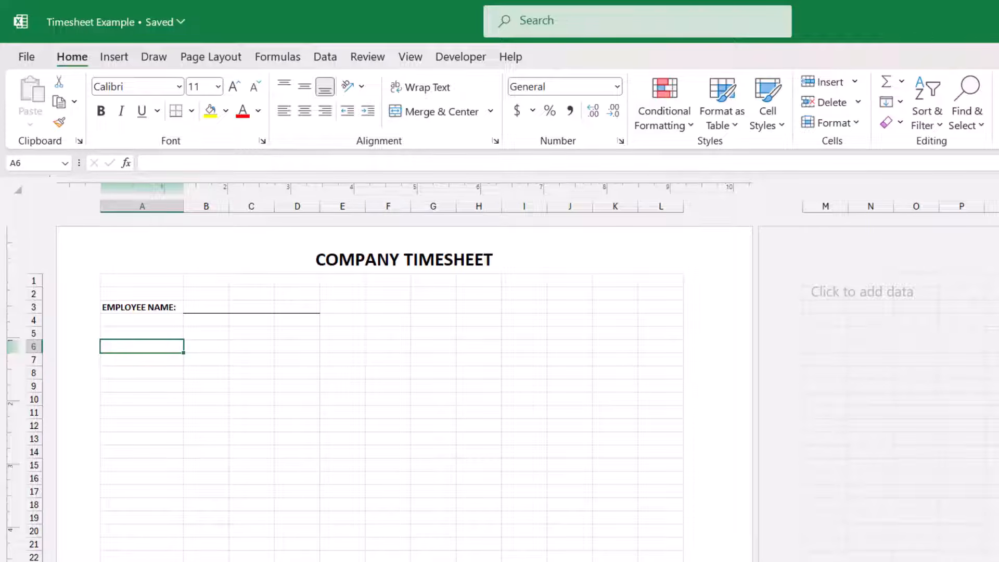
text(EMPLOYEE)
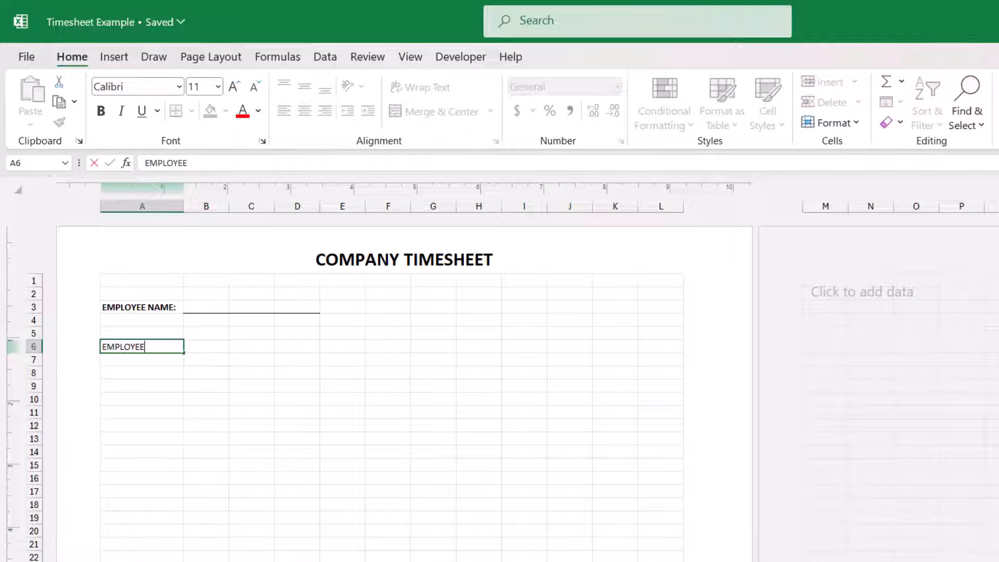
text( ID#:)
key(Tab)
Add a bottom border to cells B6:D6 and make the EMPLOYEE ID#: label bold
click(207, 346)
drag(208, 346, 281, 343)
click(176, 111)
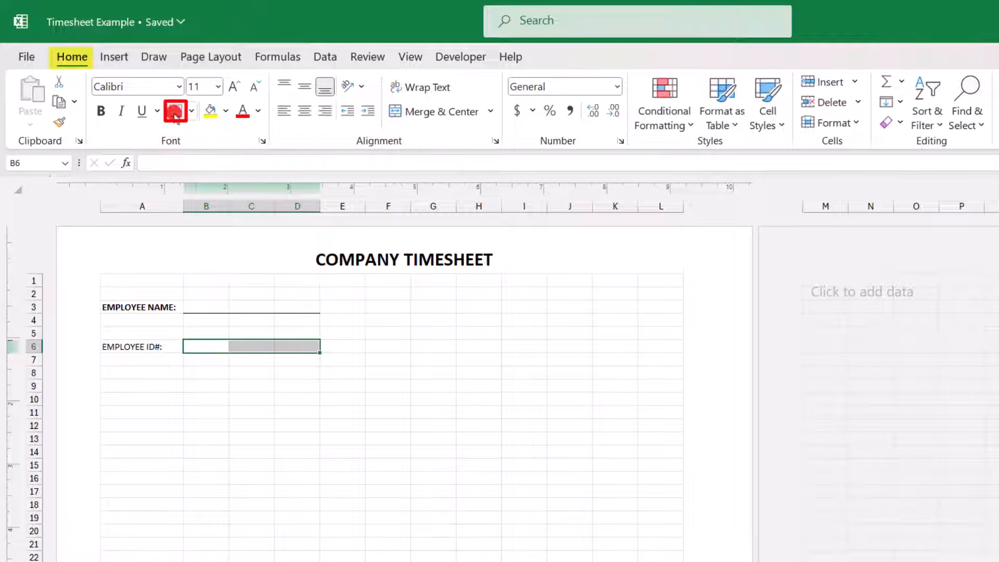
click(137, 348)
key(ctrl+b)
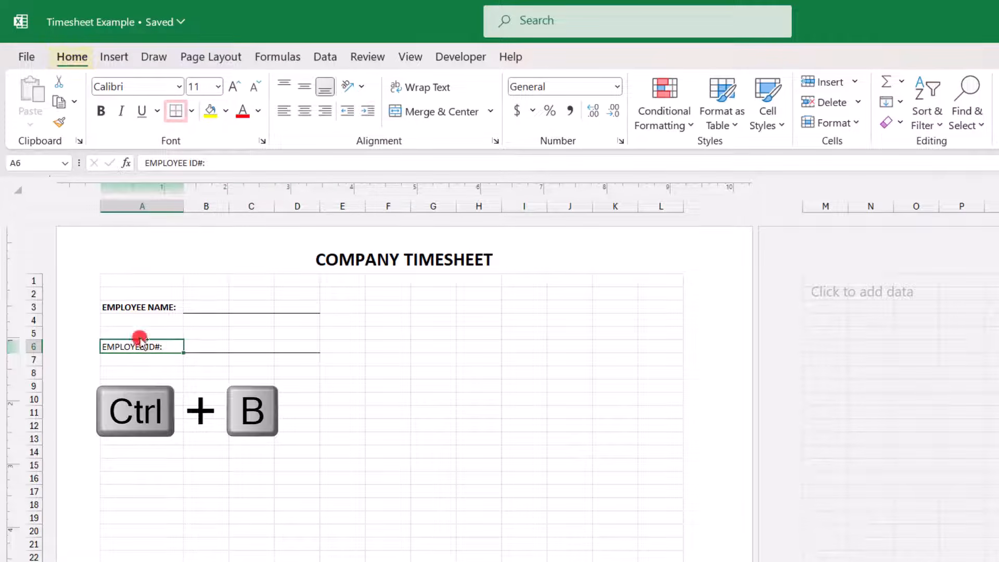
Enter the label MANAGER: in cell A9
click(129, 381)
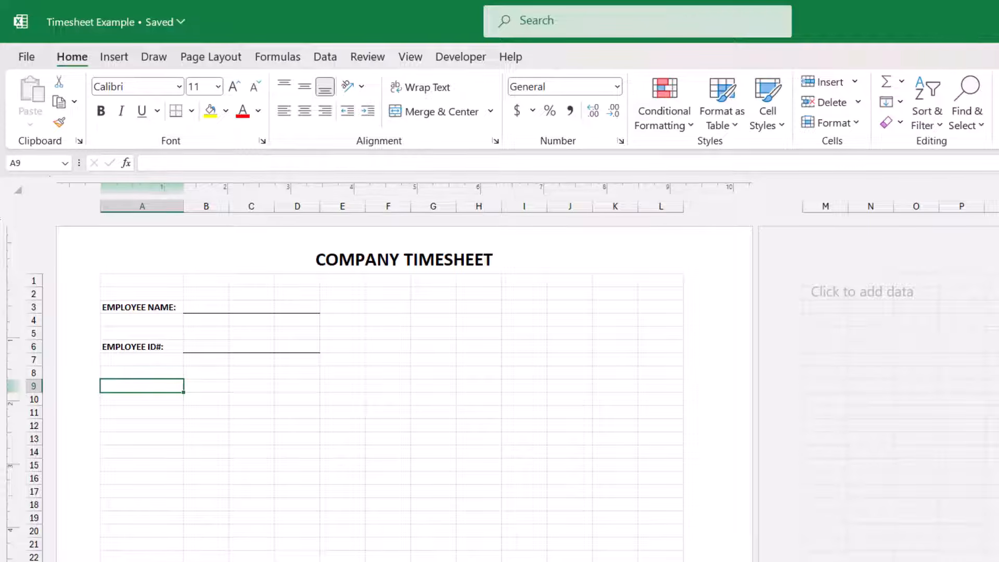
text(MANAGER)
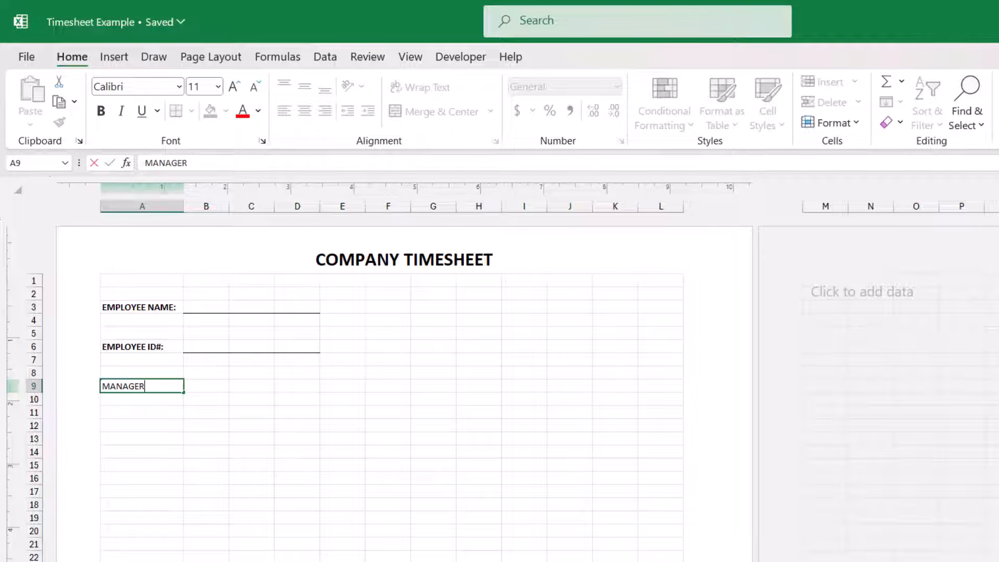
text(:)
key(Tab)
Add a bottom border to cells B9:D9 and make the MANAGER: label bold
key(shift+Right)
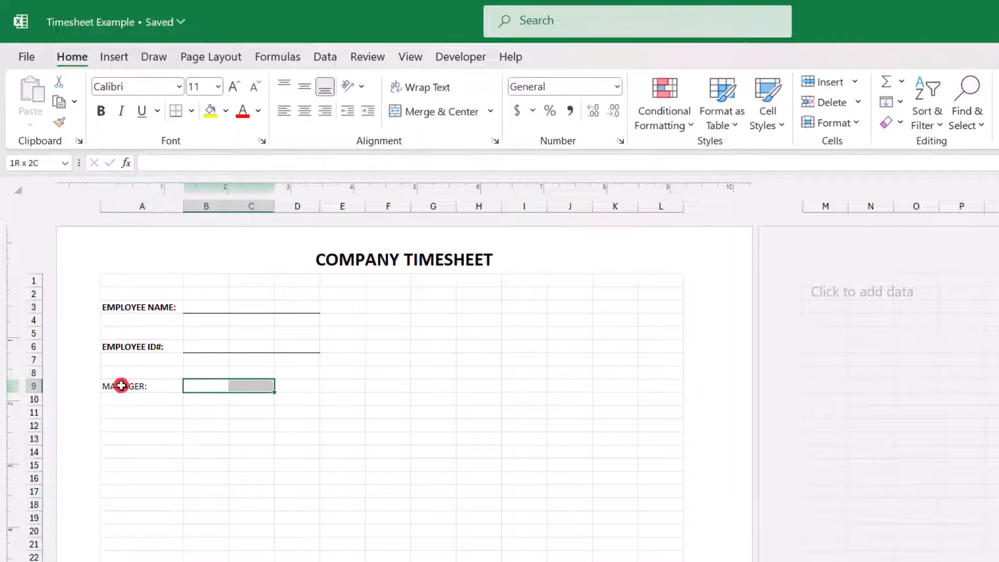
key(shift+Right)
click(175, 110)
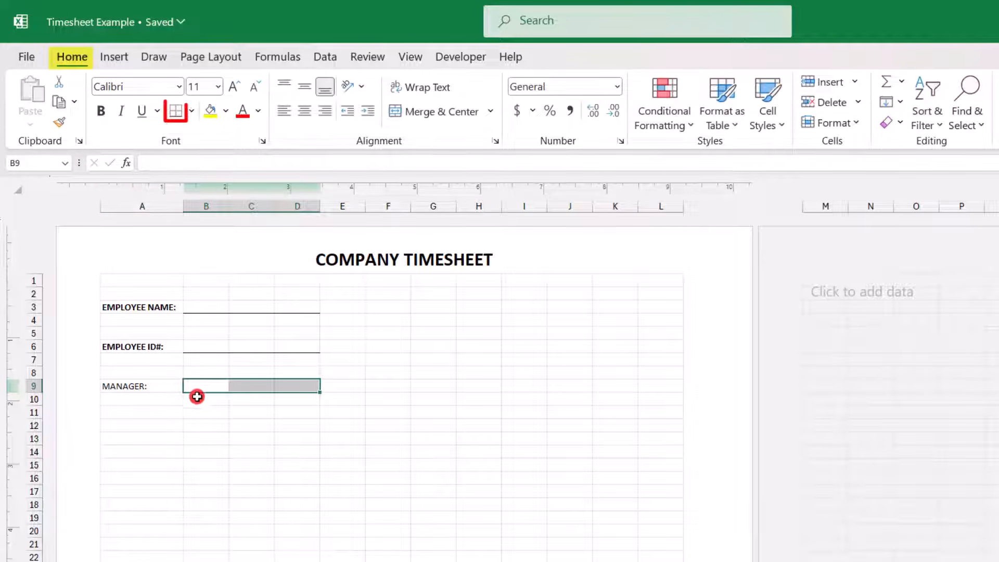
click(159, 389)
key(ctrl+b)
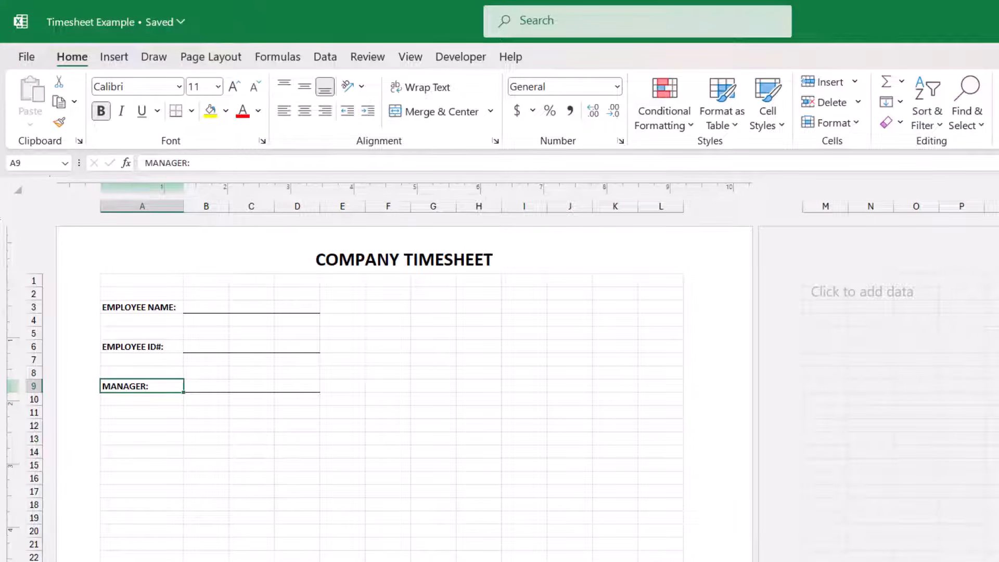
Enter the label EMPLOYEE SIGNATURE: in cell F3 and auto-fit column F to its text
click(388, 307)
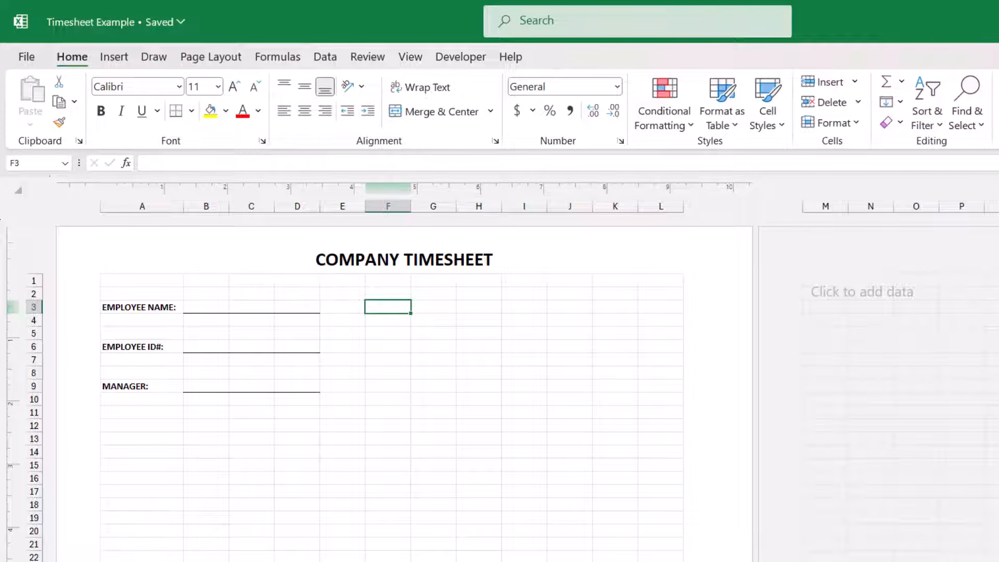
text(EMPLOYEE)
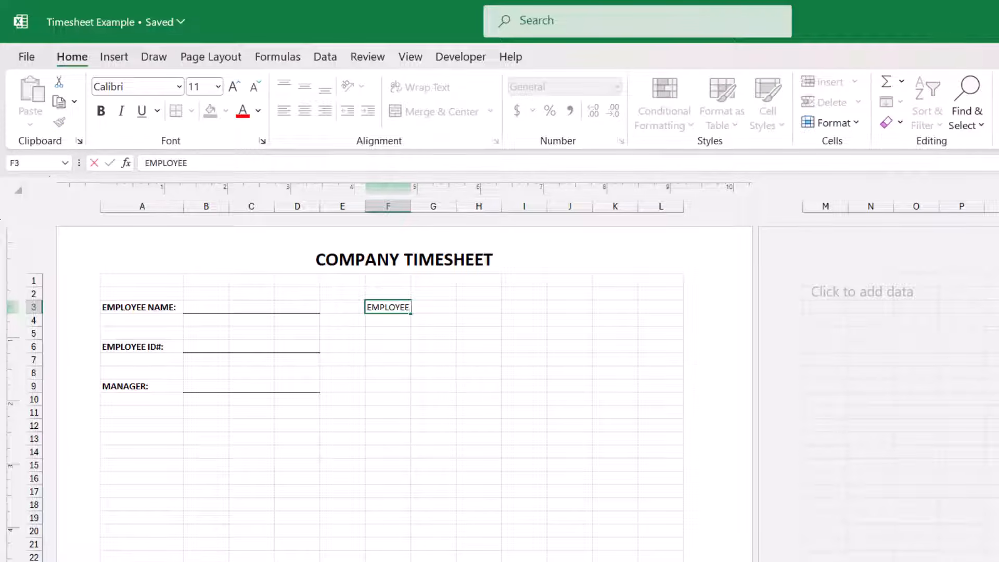
text( SIGNATURE:)
key(Tab)
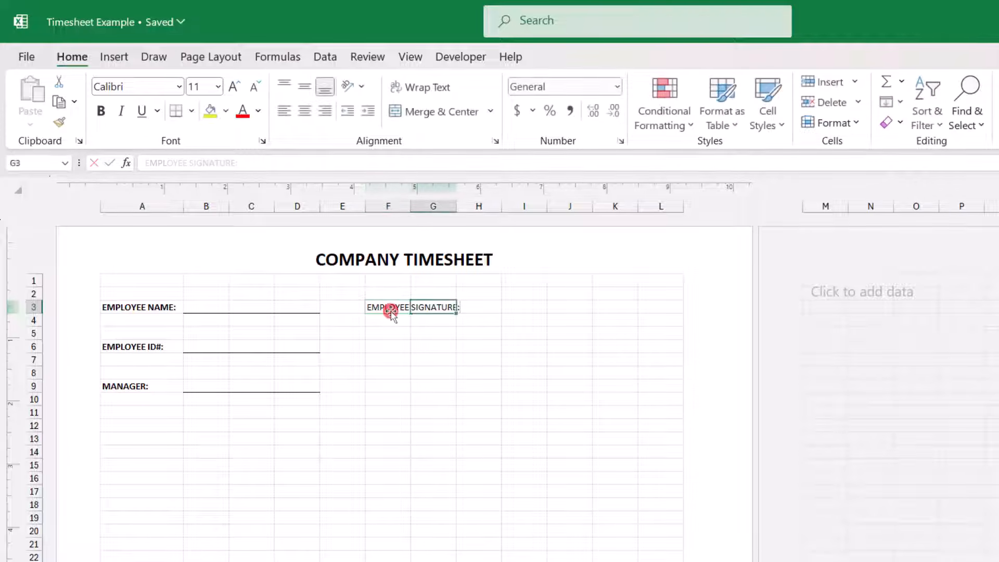
click(391, 313)
double_click(411, 206)
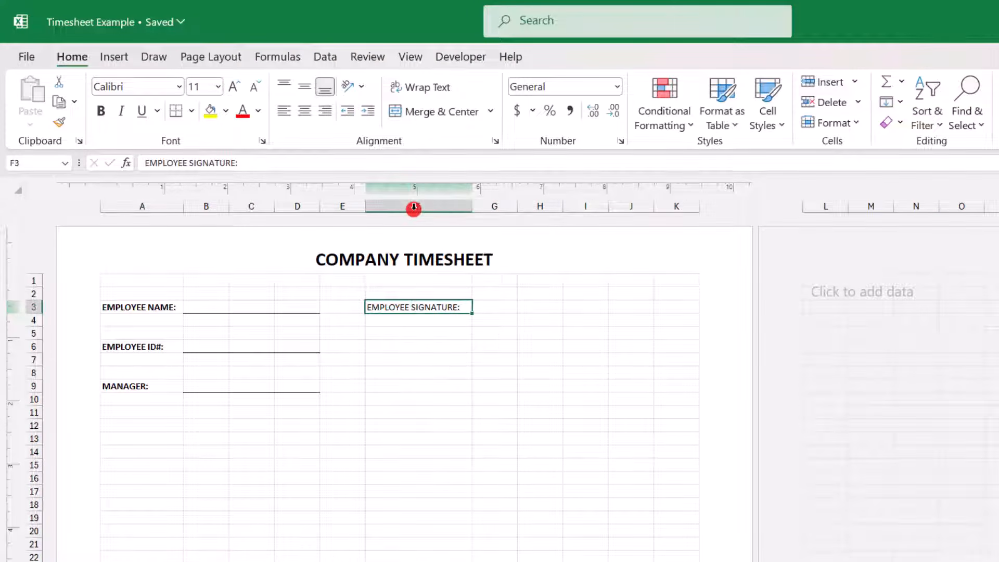
Make the EMPLOYEE SIGNATURE: label bold and add a bottom border to cells G3:I3
key(ctrl+b)
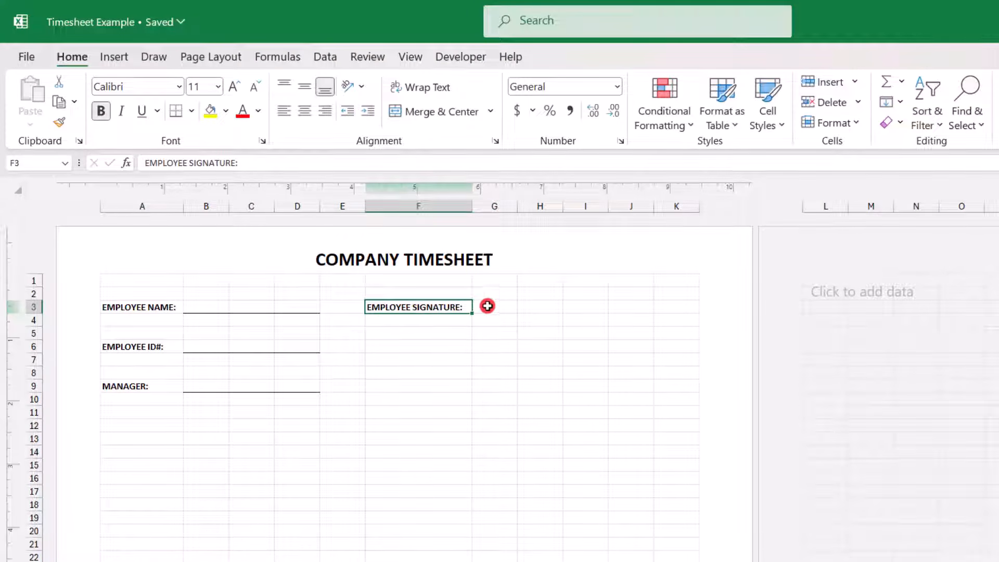
drag(487, 306, 564, 305)
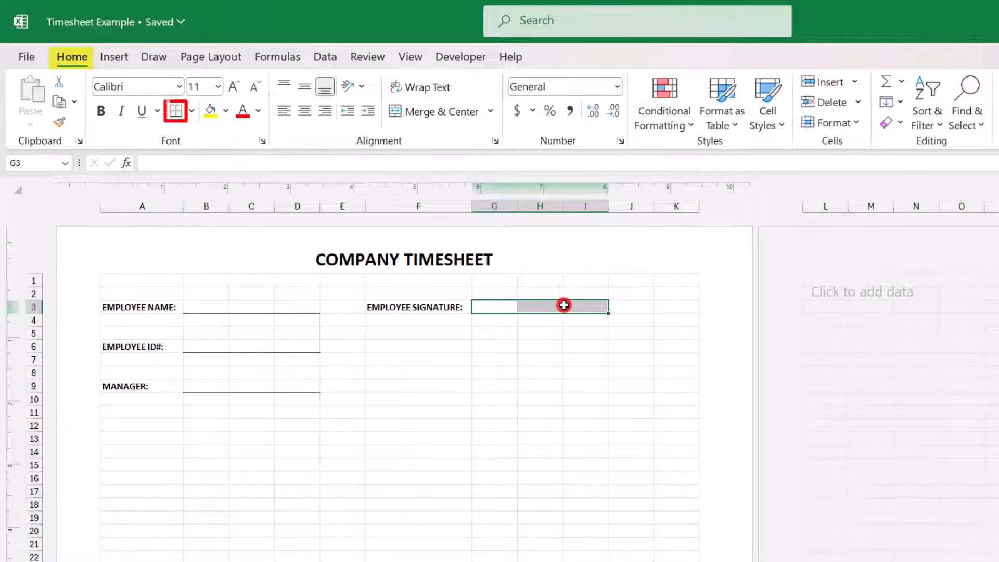
click(176, 111)
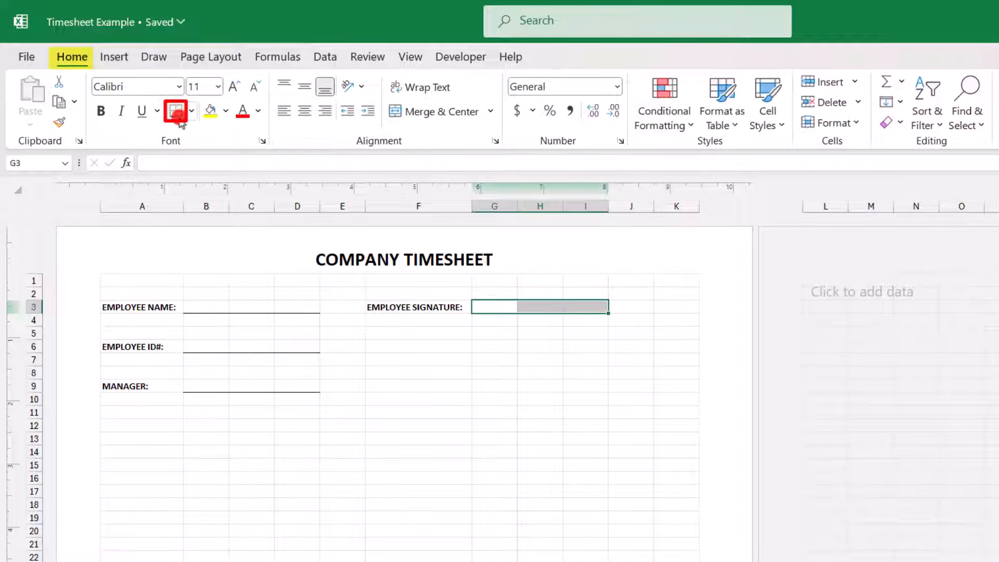
Enter the label MANAGER SIGNATURE: in cell F9
click(406, 385)
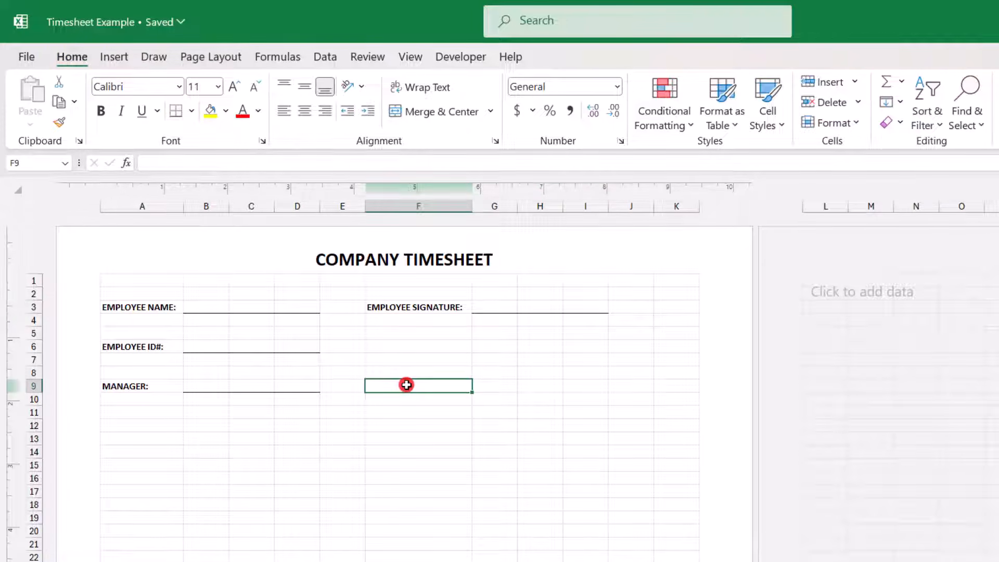
text(MANAGE)
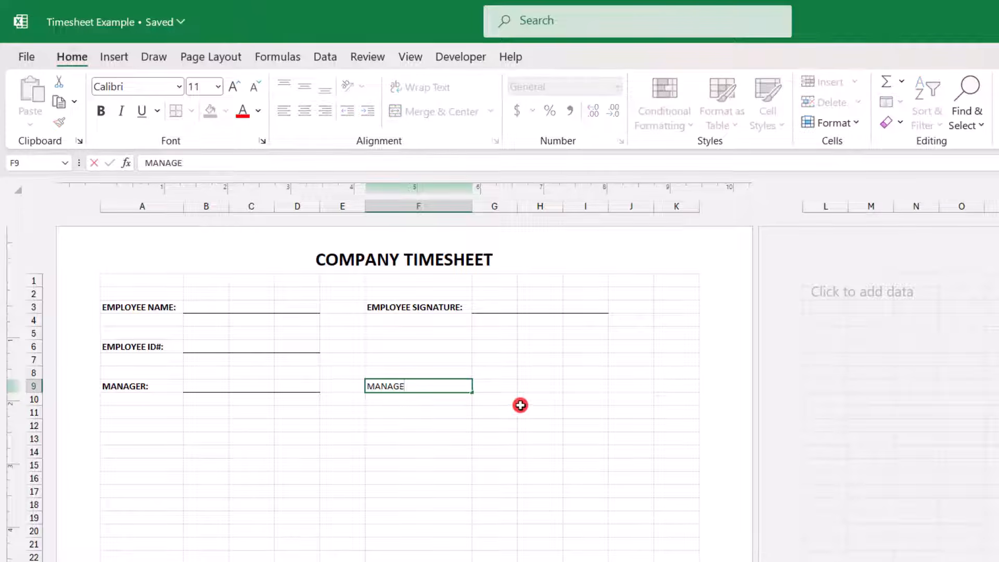
text(R SIGNATURE)
text(:)
key(Tab)
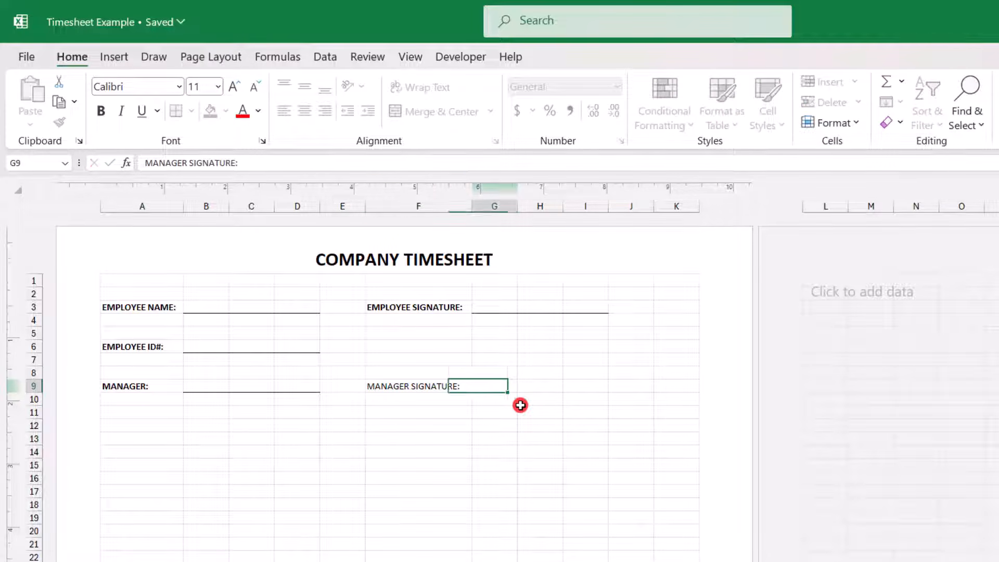
Add a bottom border to cells G9:I9 and make the MANAGER SIGNATURE: label bold
drag(502, 388, 578, 385)
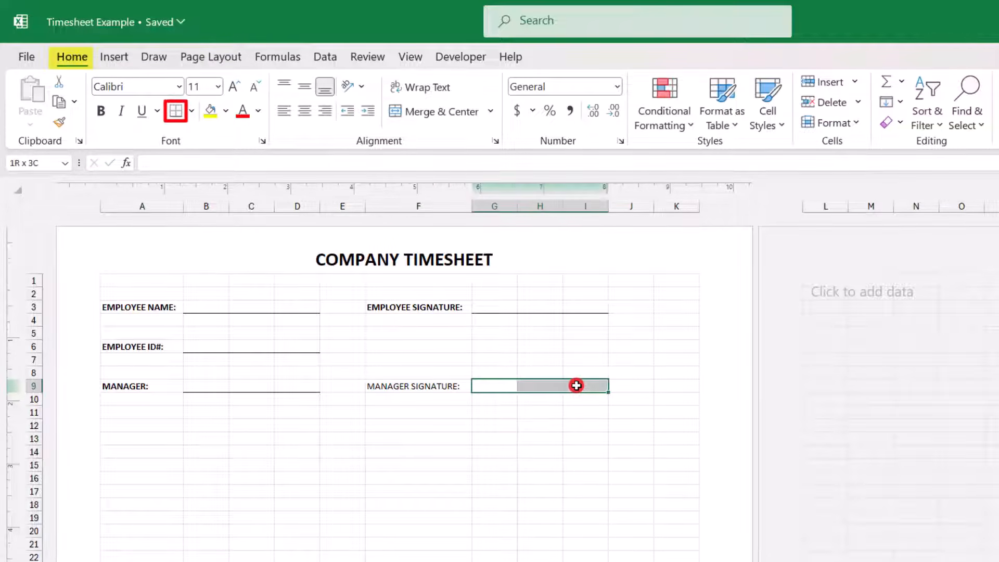
key(ctrl+b)
click(422, 380)
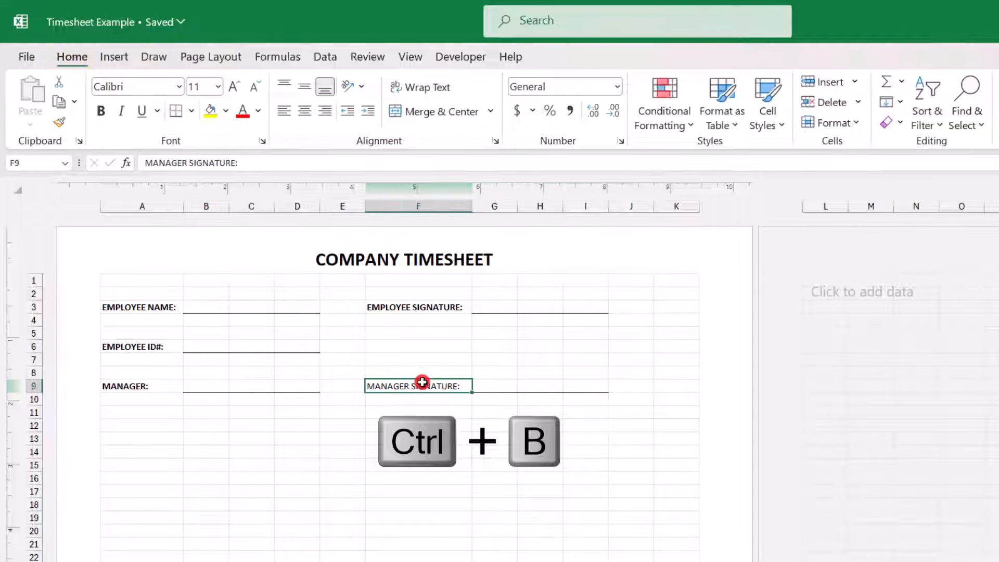
key(ctrl+b)
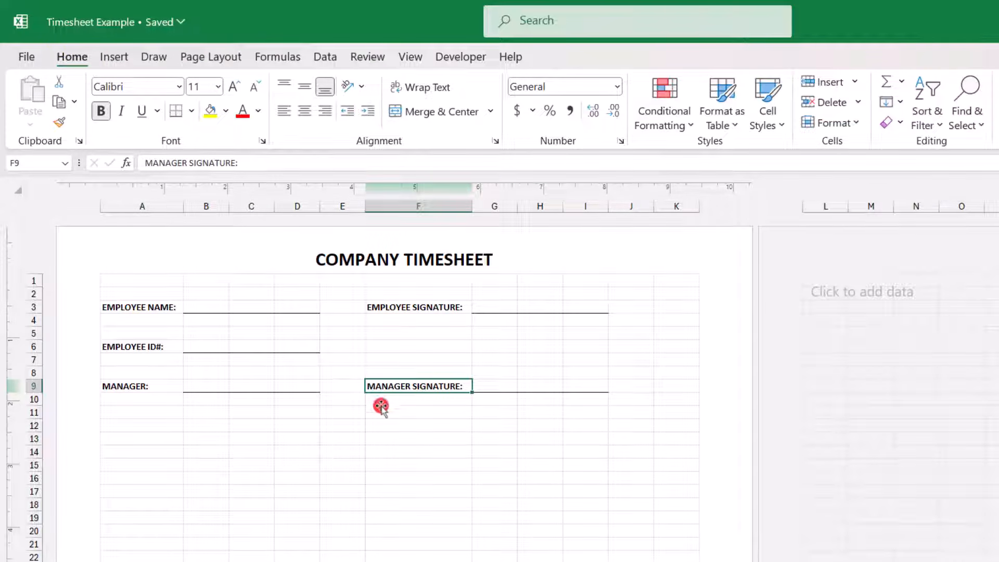
Right-align the two signature labels in cells F3:F9
drag(418, 305, 413, 384)
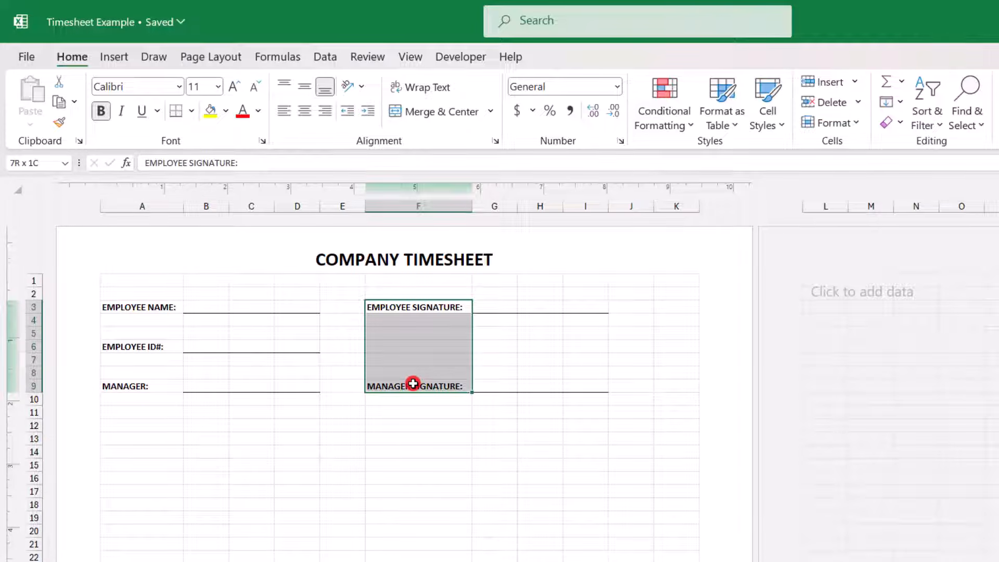
drag(413, 383, 414, 382)
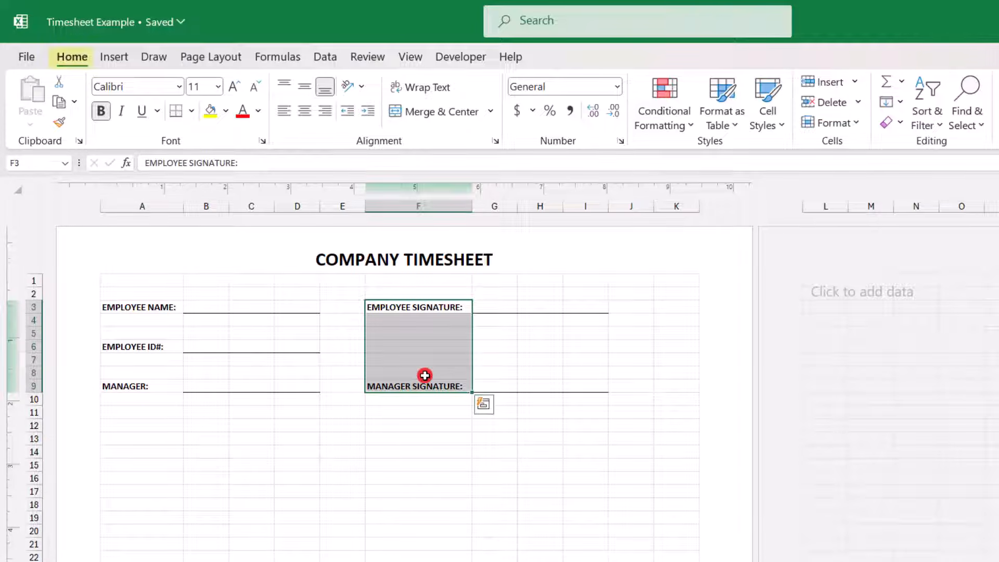
click(325, 112)
click(405, 413)
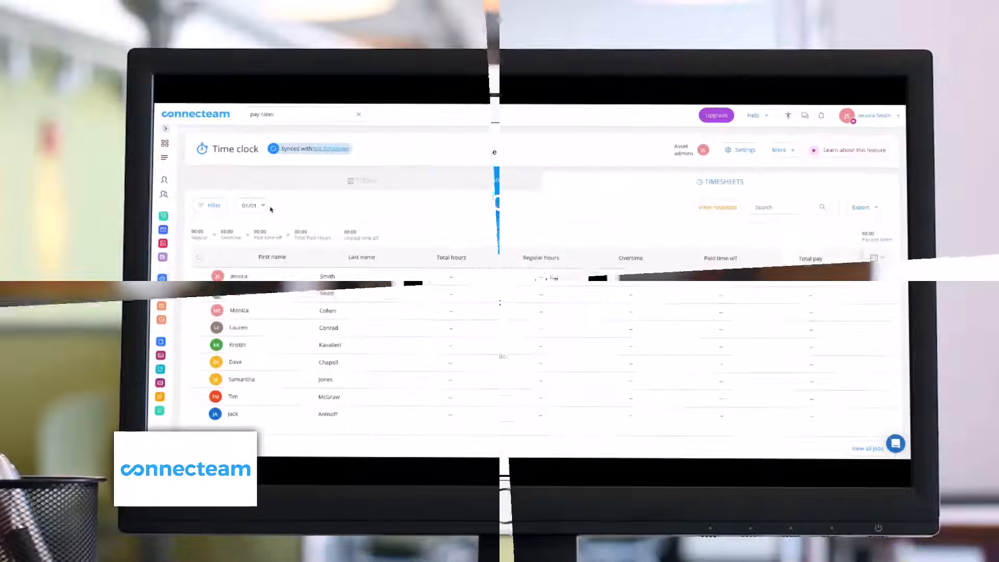
Switch to Connecteam and set the time clock's timesheet date range from 1 December 2023 to 31 January 2024
click(252, 206)
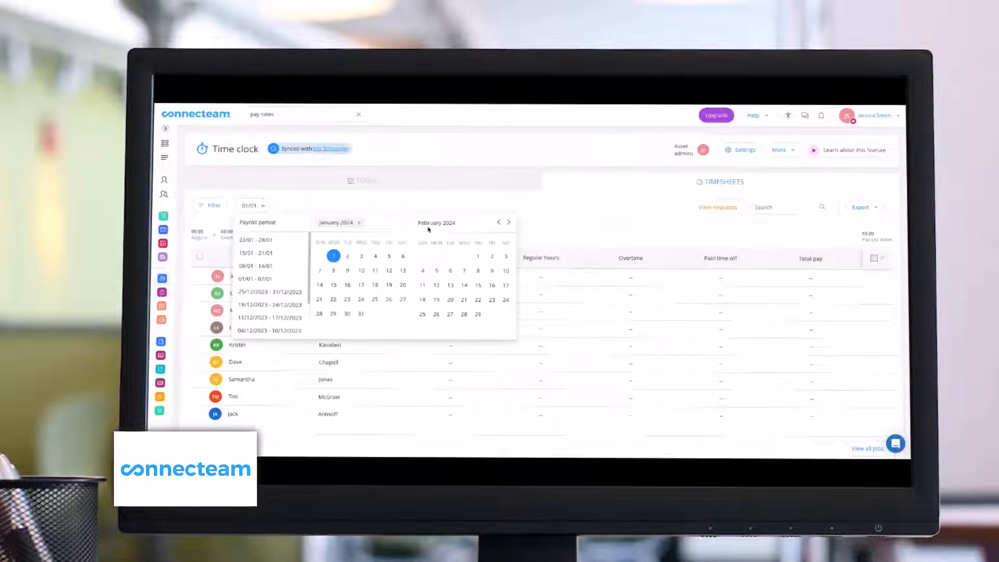
click(496, 223)
click(388, 255)
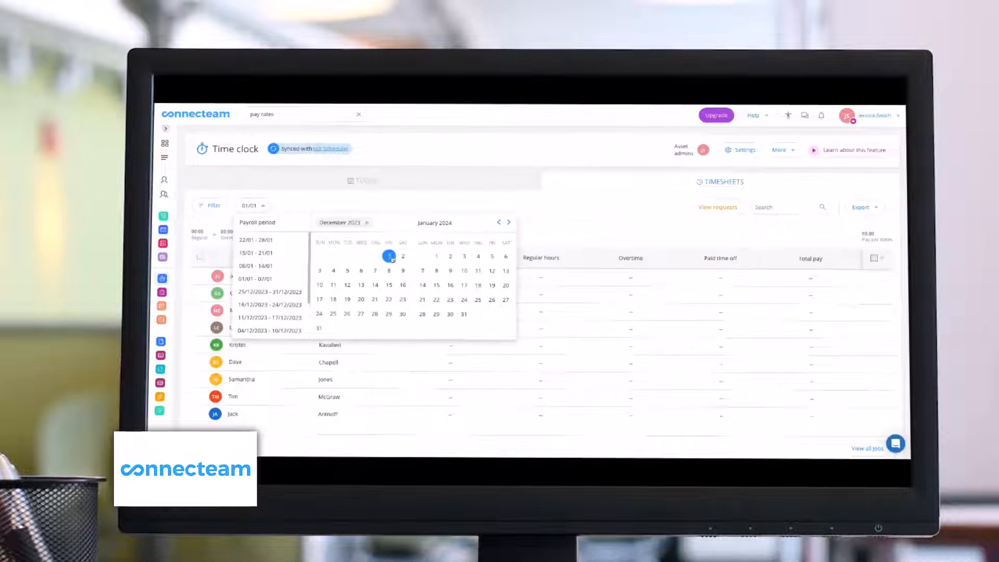
click(464, 315)
click(574, 225)
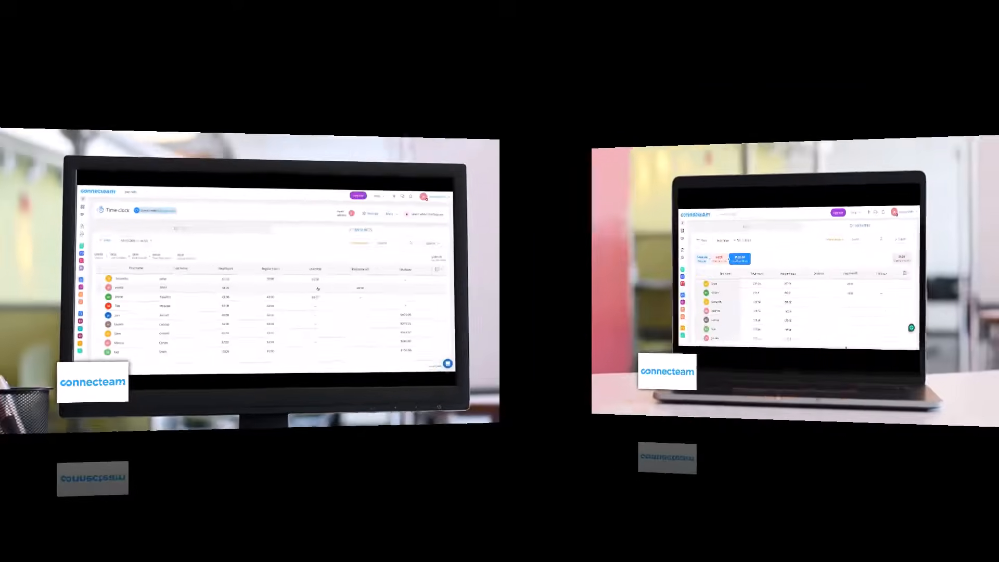
Export the 01/09 to 30/09 timesheets as a Timesheets report with the preselected options and open the downloaded file
click(899, 241)
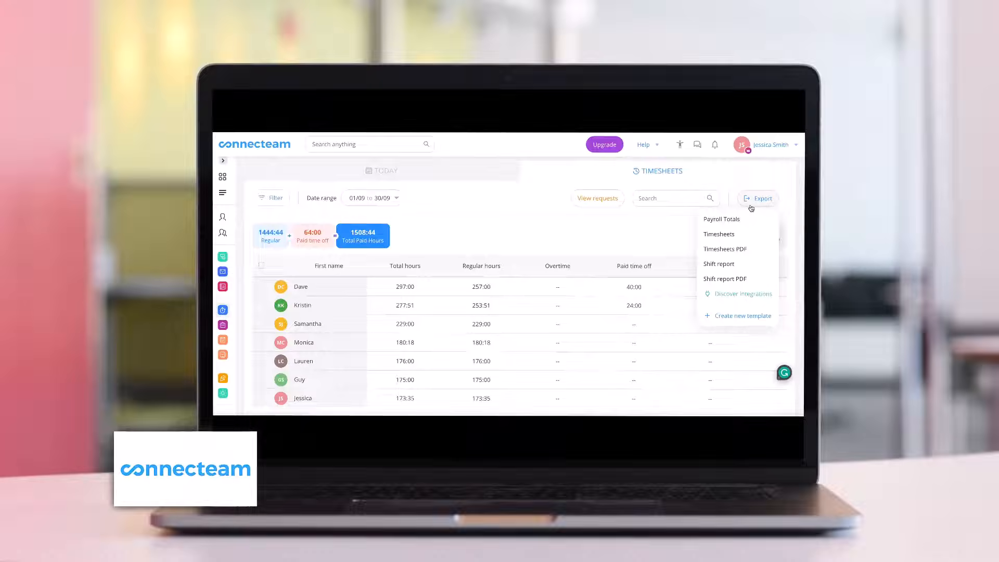
click(745, 234)
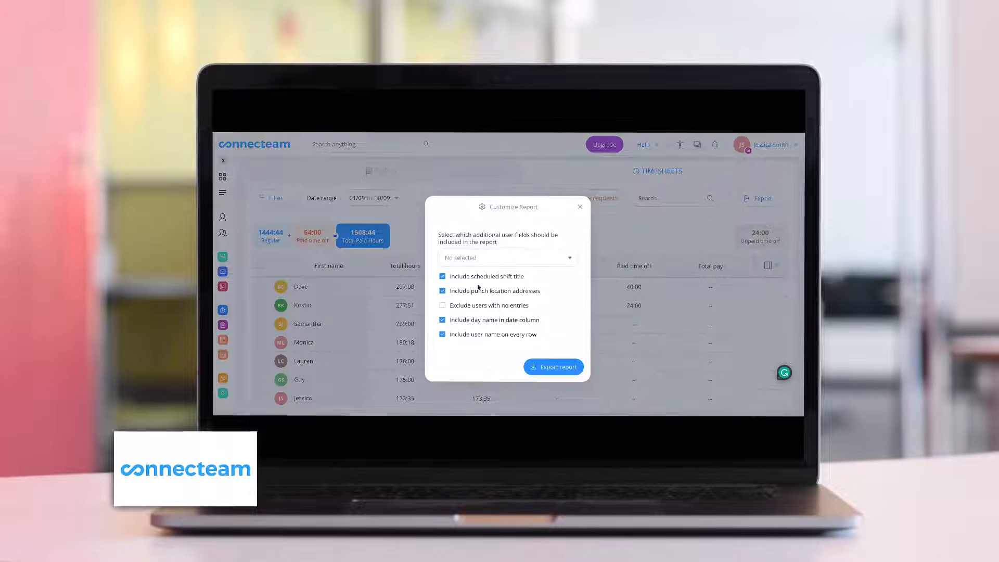
click(553, 367)
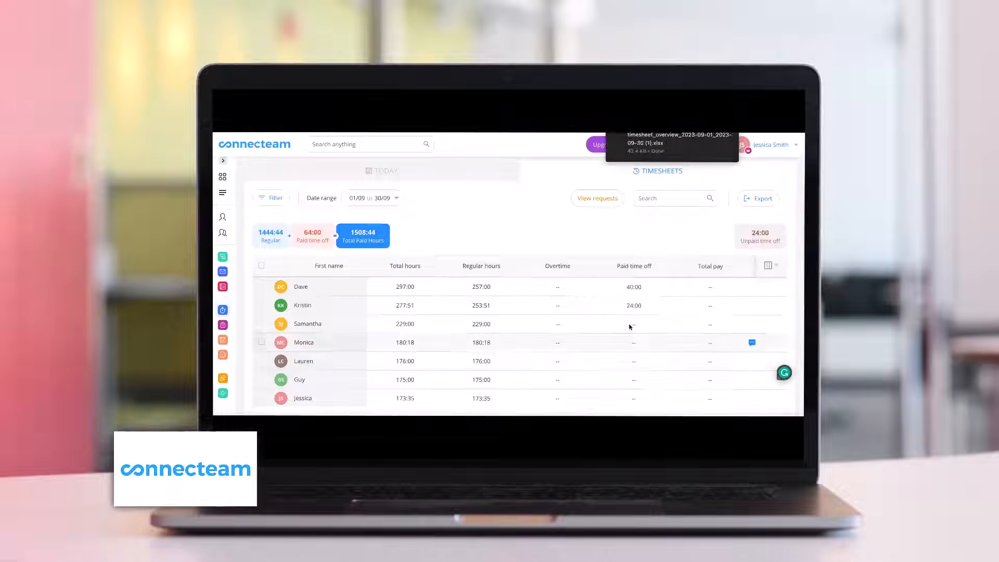
click(642, 161)
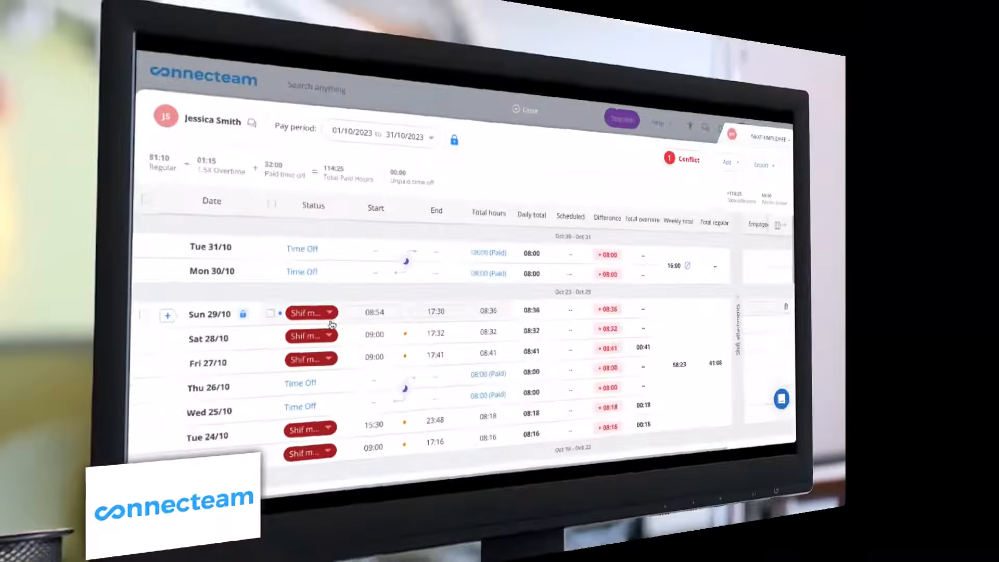
Review the employee's October 2023 timesheet, inspect the Thu, Oct 05 conflict in its timesheet, and close the view
scroll(311, 376, down, 3)
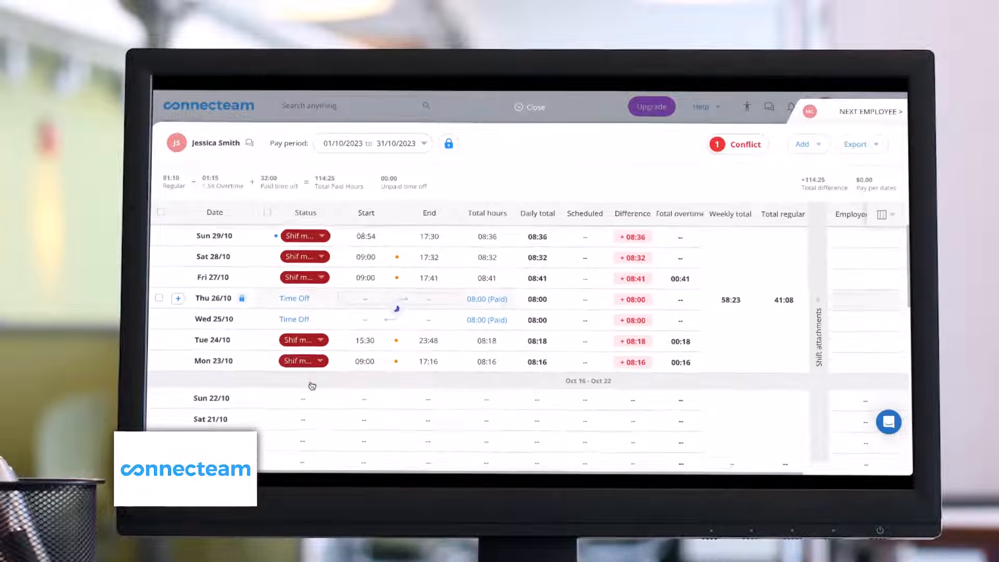
click(736, 145)
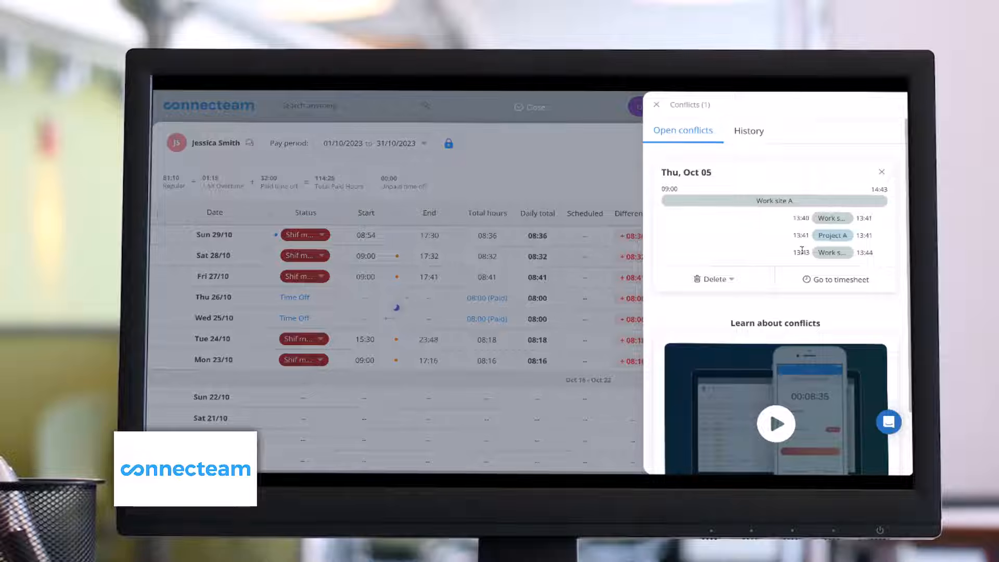
click(838, 279)
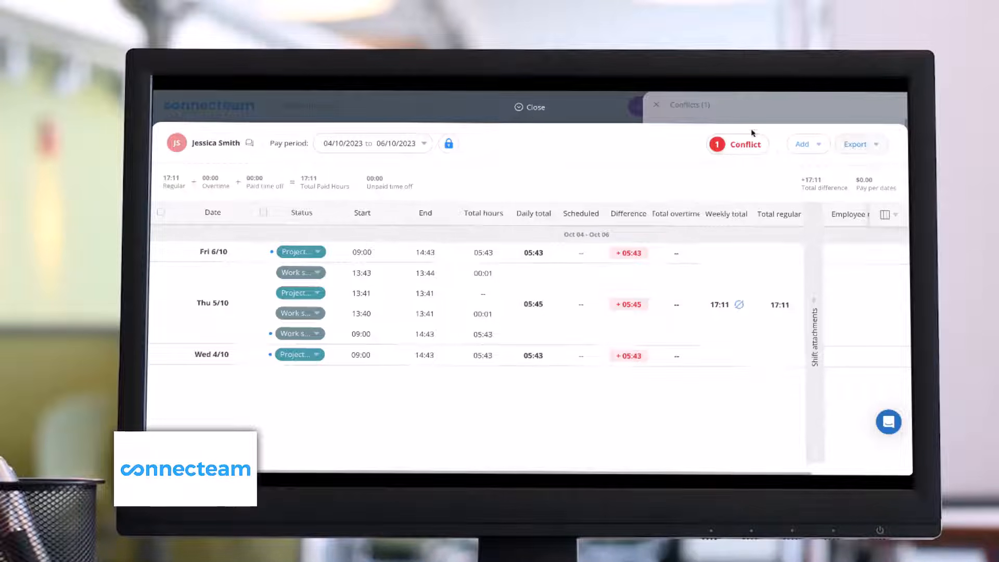
click(532, 109)
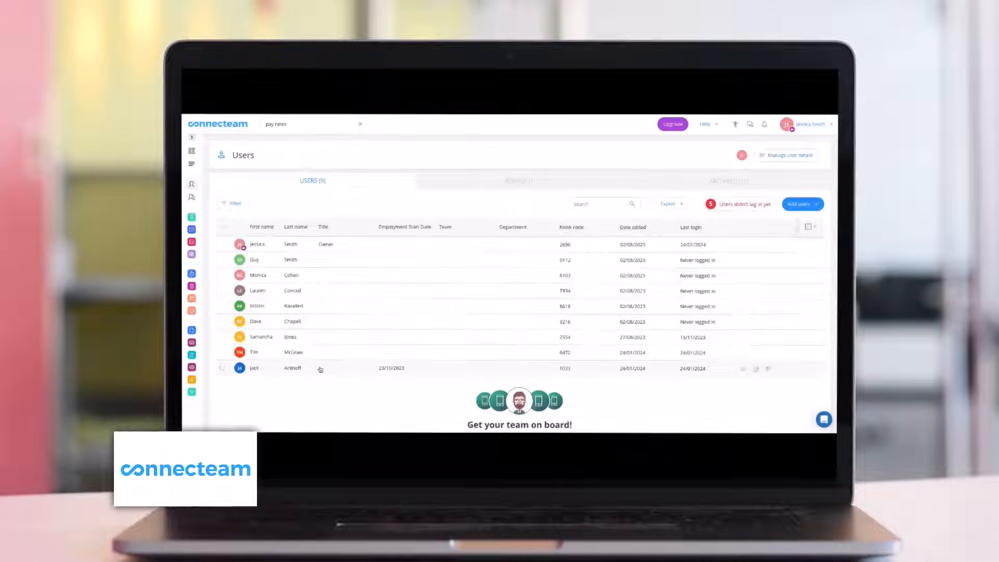
Set up the pay rate of the last user in the list as a wage of $15 per hour
click(343, 369)
click(550, 185)
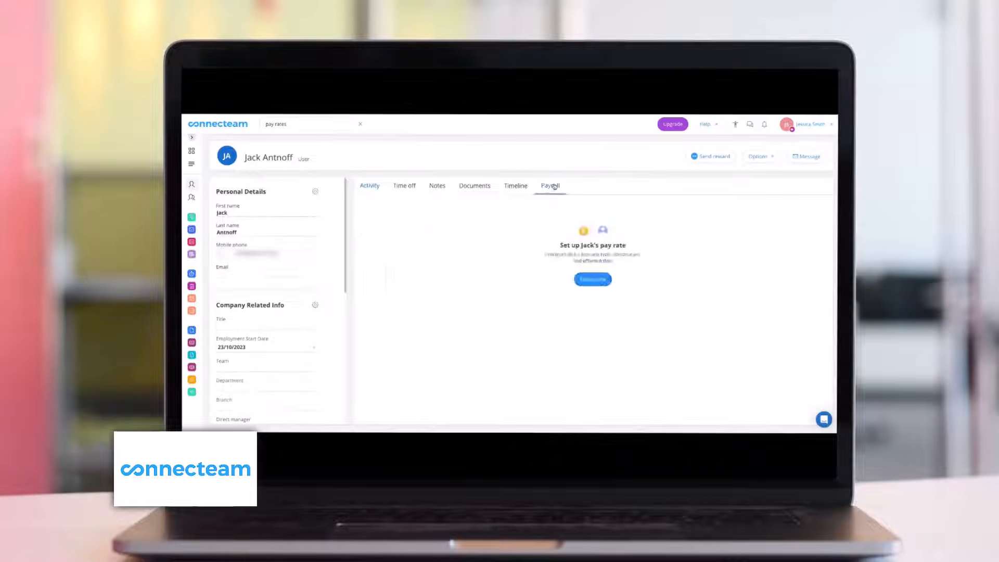
click(592, 279)
click(530, 178)
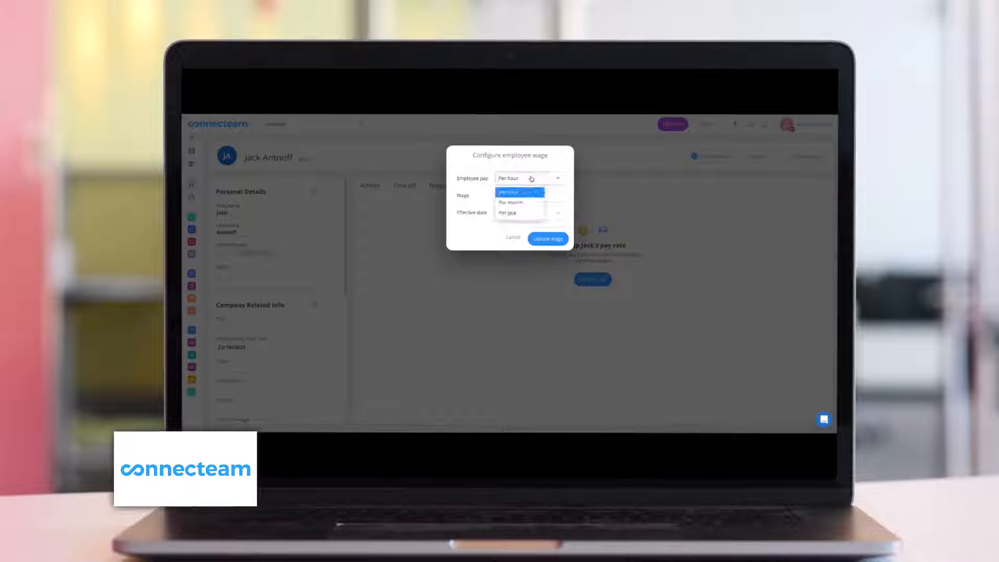
click(508, 193)
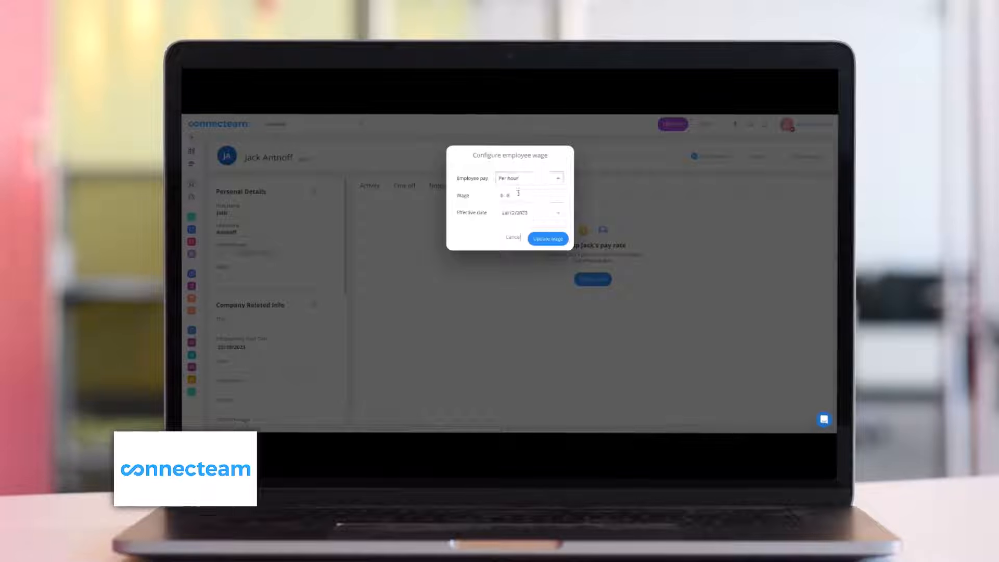
text(15)
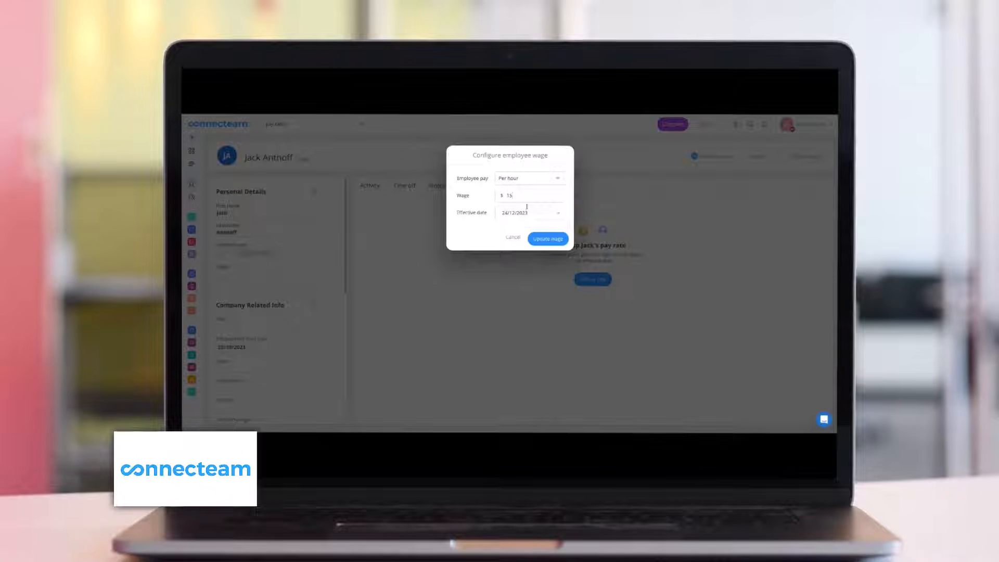
click(548, 238)
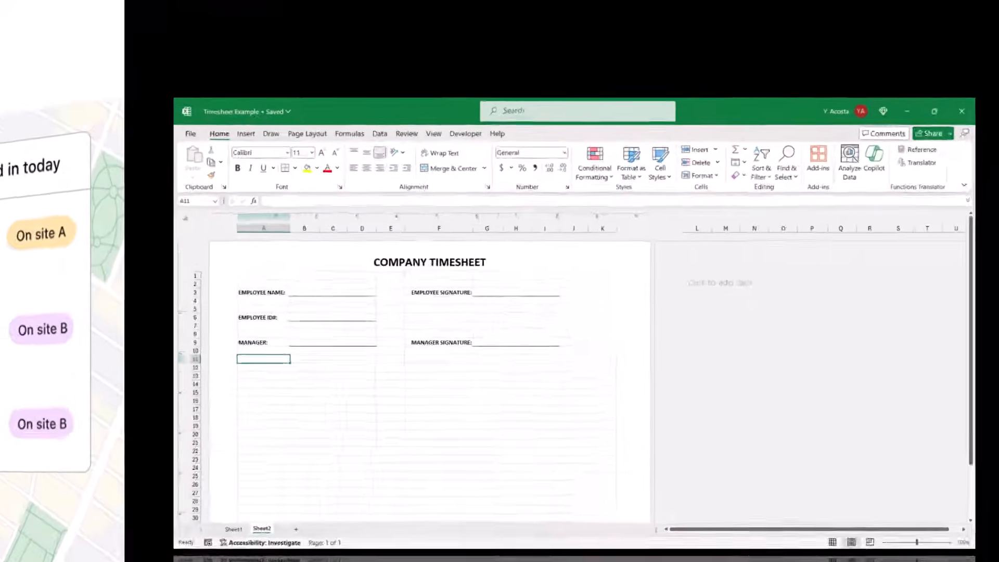
Enter the heading DATE in A11 and TIME IN with (before lunch) on a second line in B11
text(DAT)
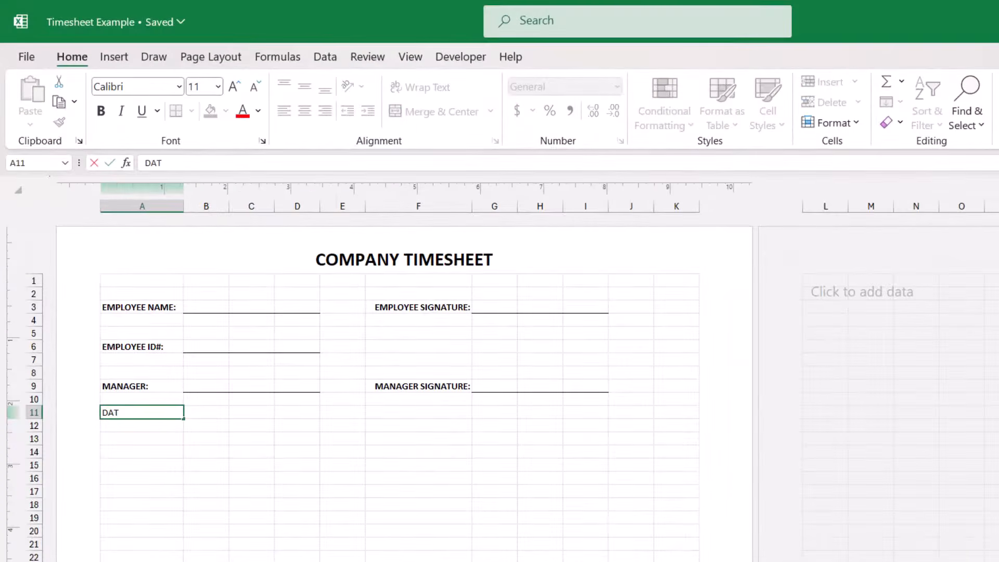
text(E)
key(Tab)
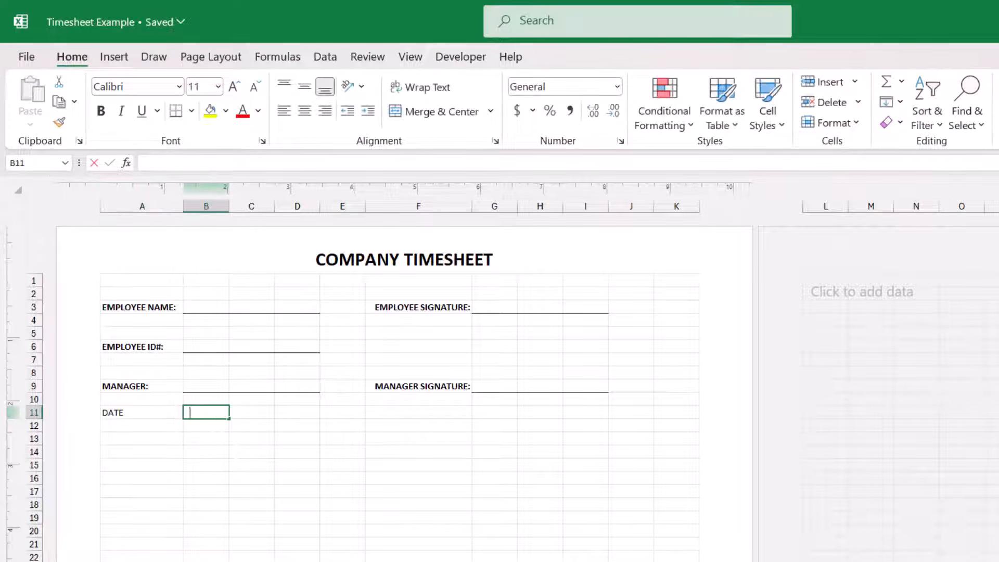
text(TIME IN)
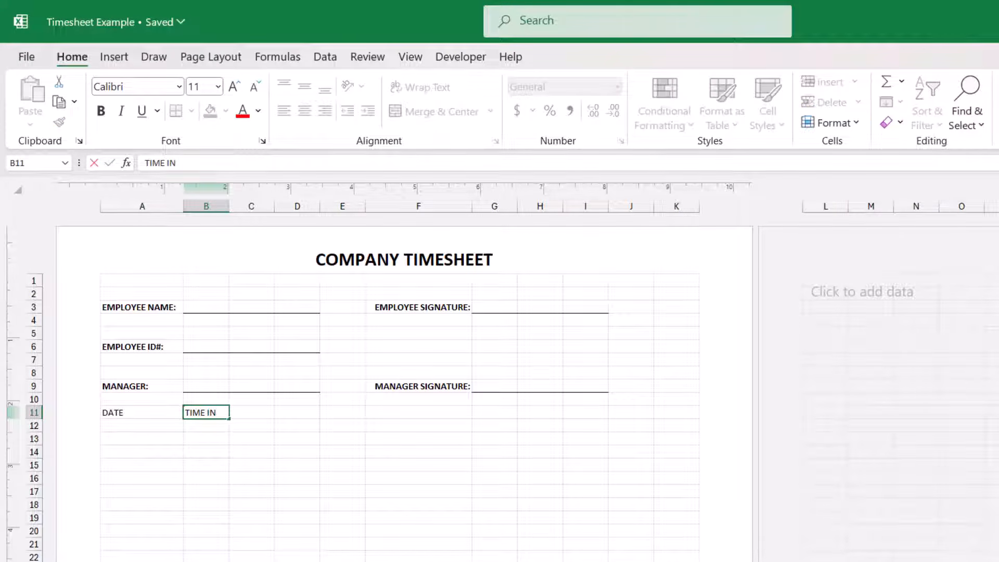
key(alt+Return)
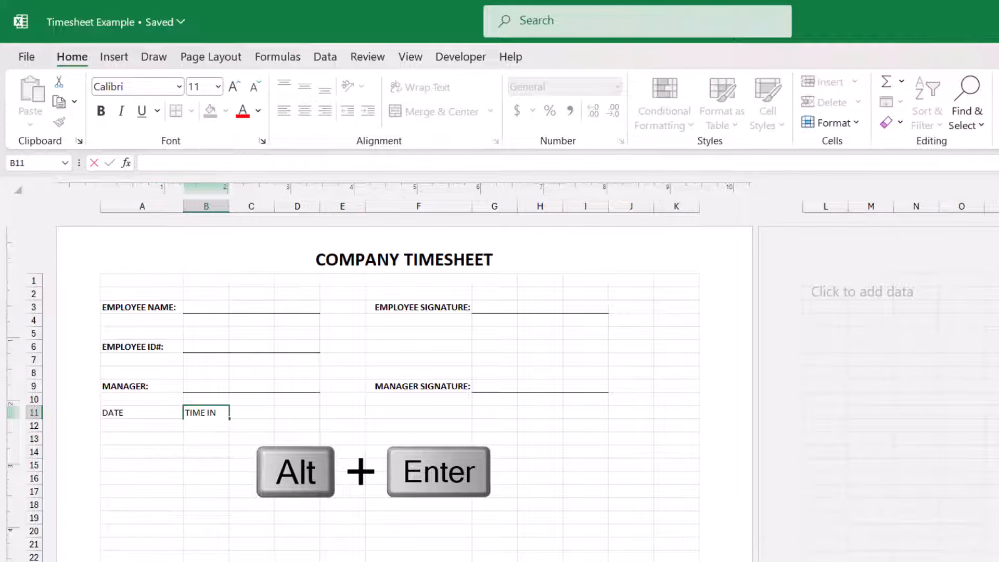
text((be)
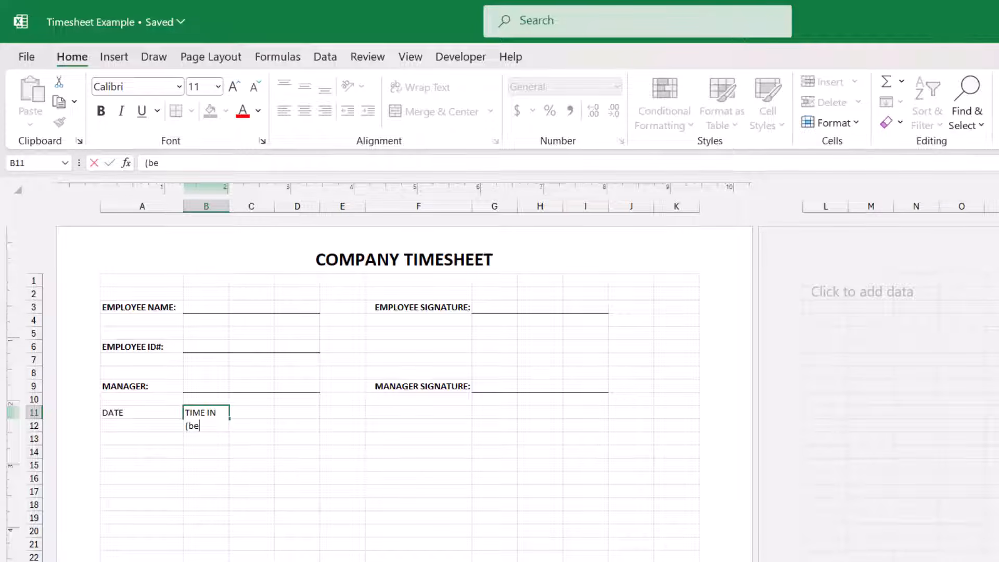
text(fore lunch))
key(Tab)
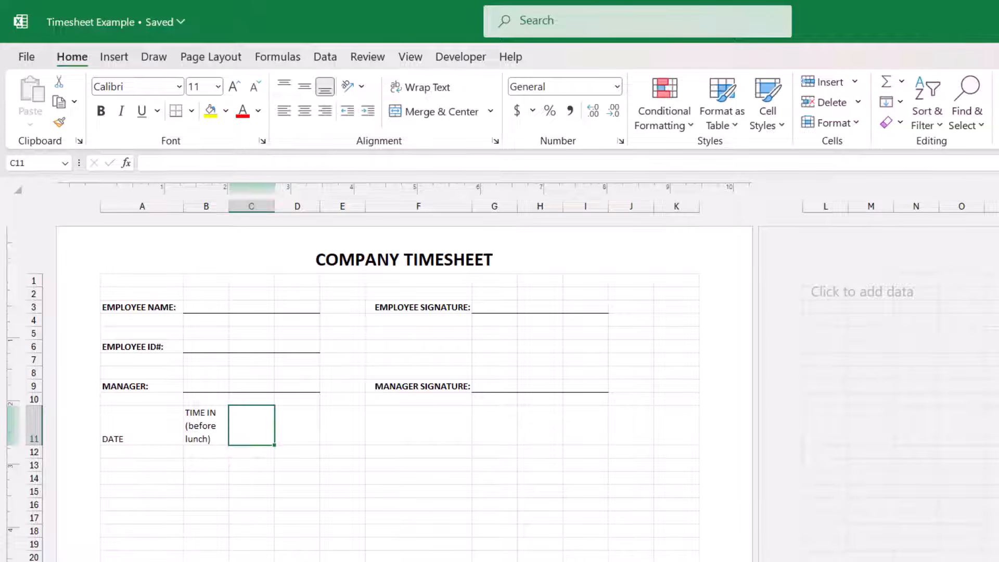
Enter the heading TIME OUT in C11 with (before lunch) on a new line within the cell
text(TIME)
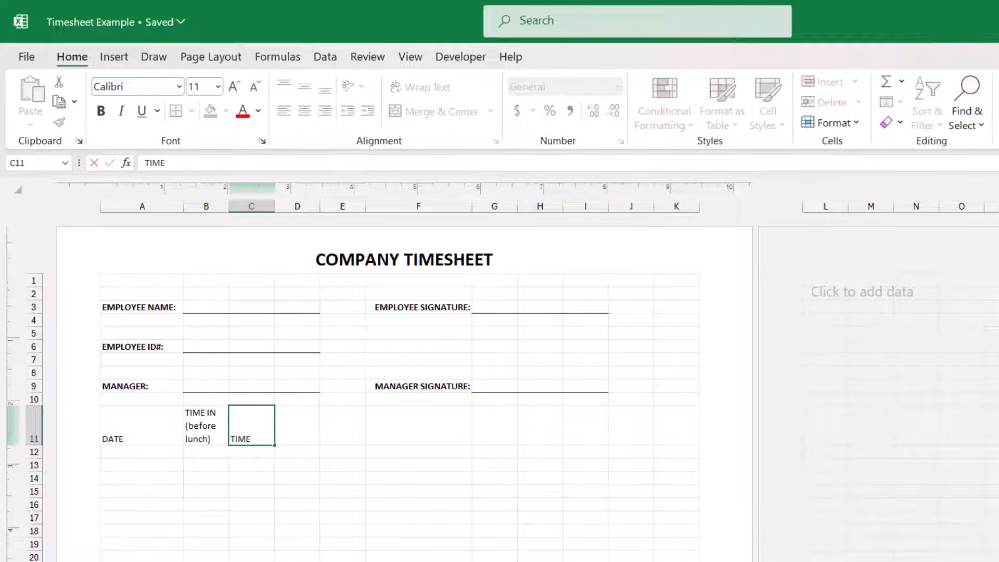
text( OUT)
key(alt+Return)
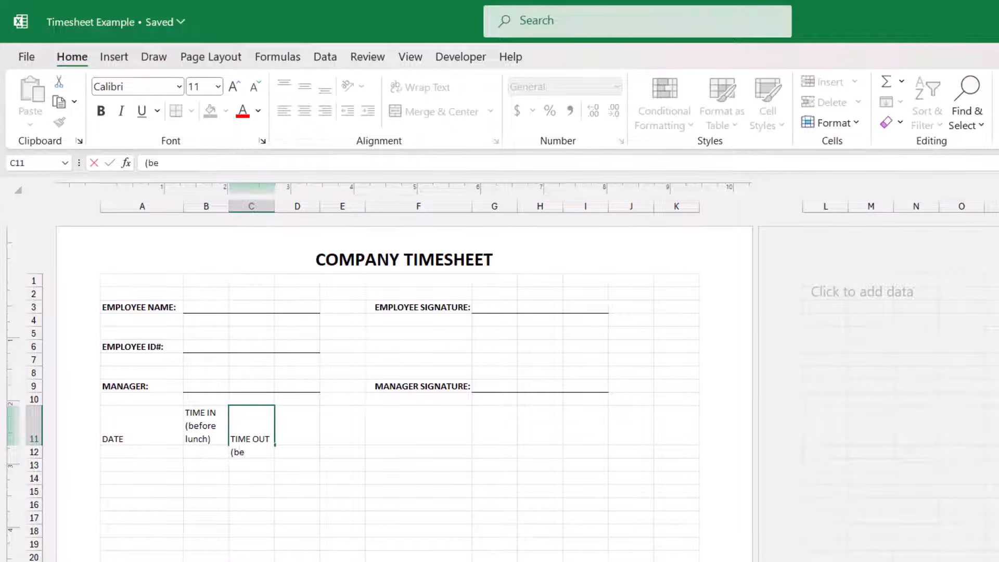
text(before lunch)
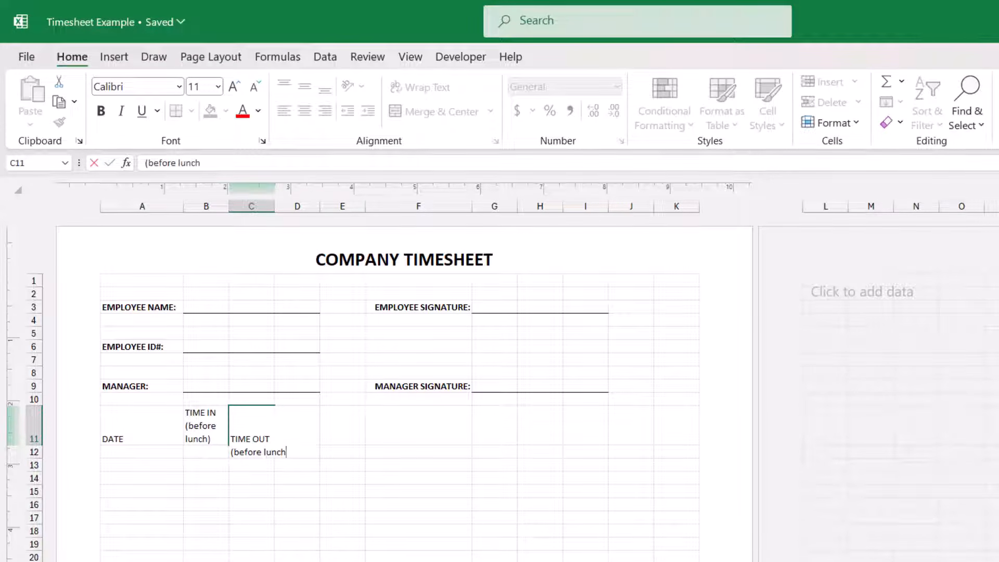
key(Tab)
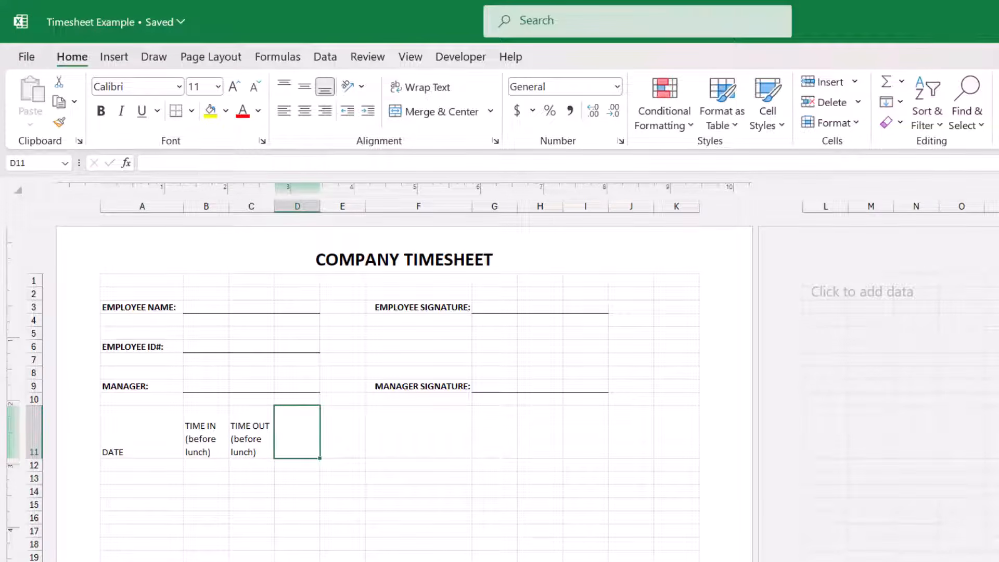
Enter the heading TIME IN in D11 with (after lunch) on a new line within the cell
text(TIME I)
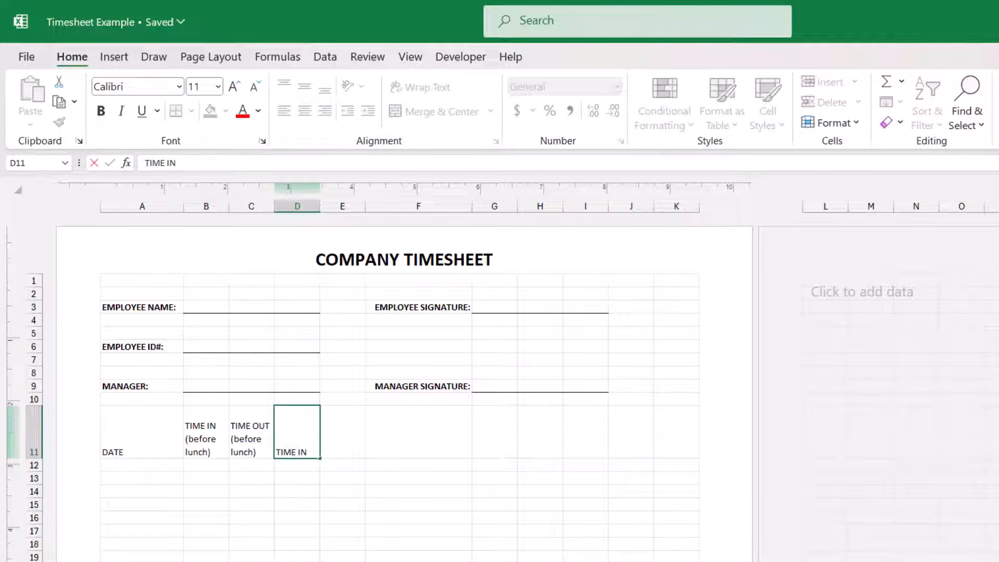
text(N)
key(alt+Return)
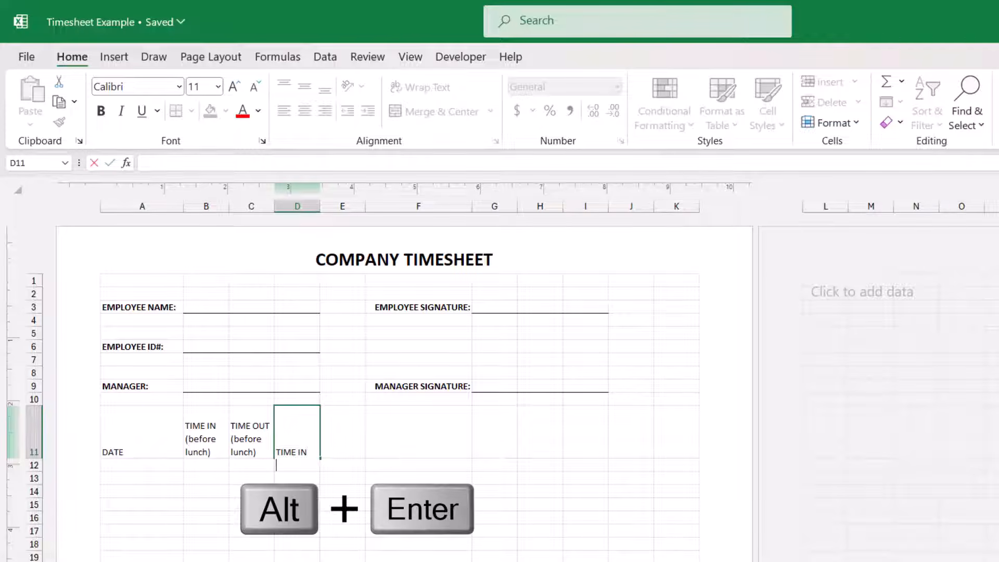
text(()
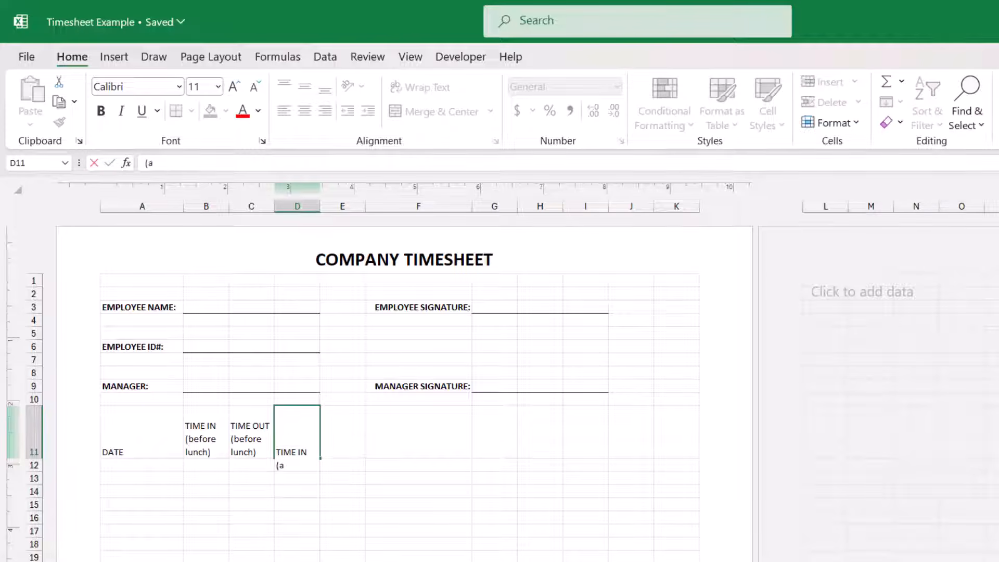
text(after lunch)
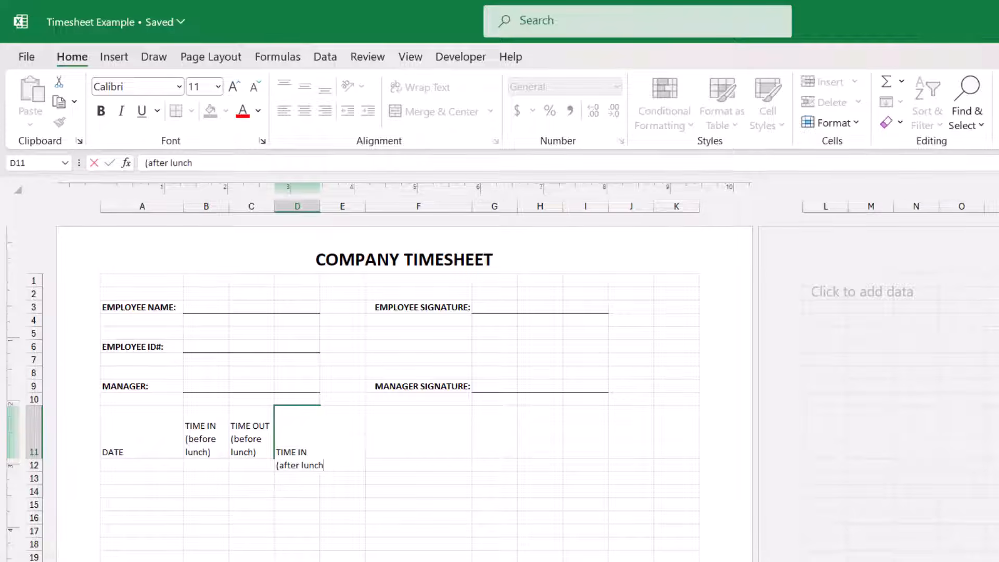
text())
key(Tab)
Enter the heading TIME OUT in E11 with (after lunch) on a new line within the cell
text(TIME O)
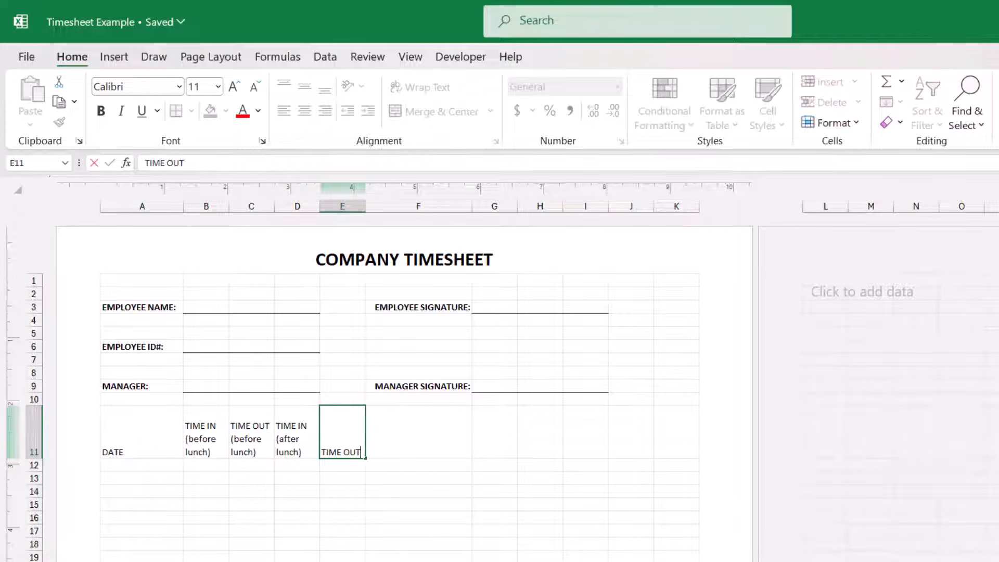
text(UT)
key(alt+Return)
text((AF)
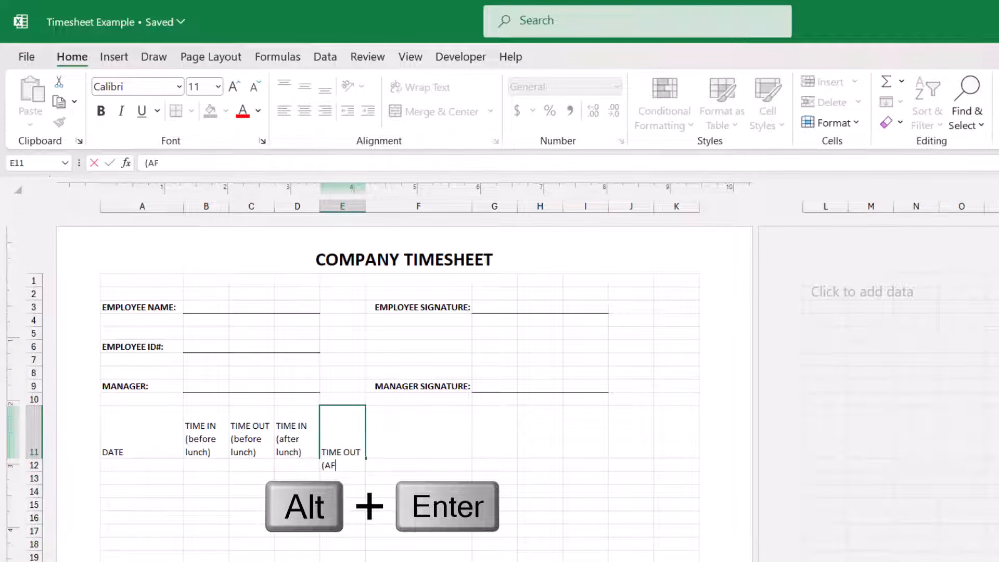
key(BackSpace)
key(BackSpace)
text(a)
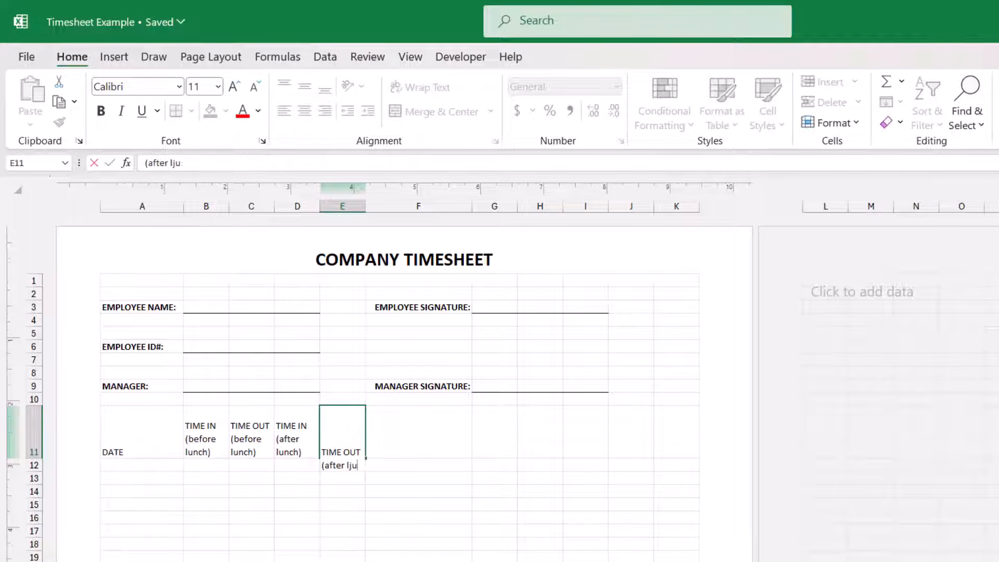
text(fter lunch)
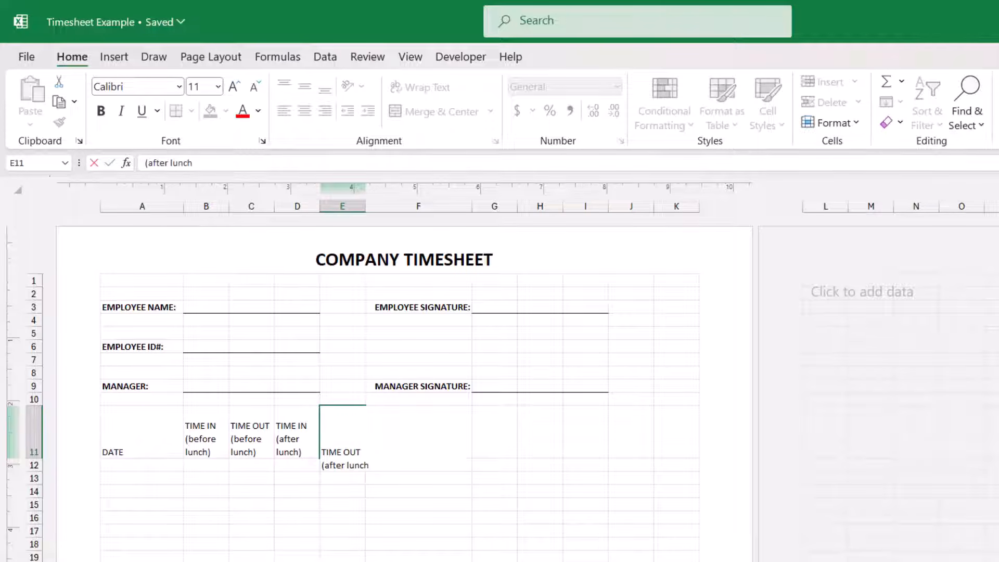
key(Tab)
Enter the headings TOTAL HOURS WORKED in F11, PTO HOURS in G11 and SICK HOURS in H11
text(TOTA)
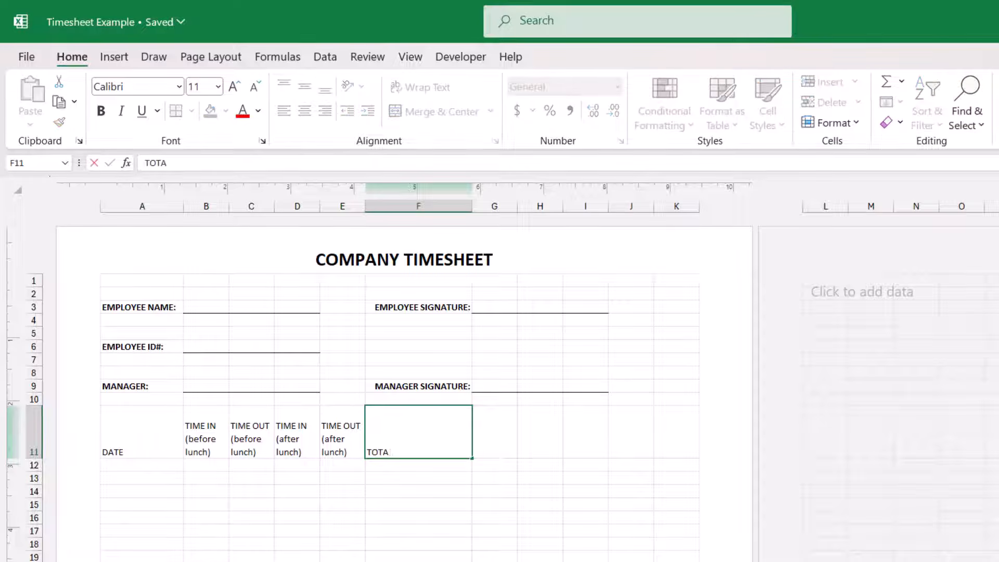
text(L HOURS WORKED)
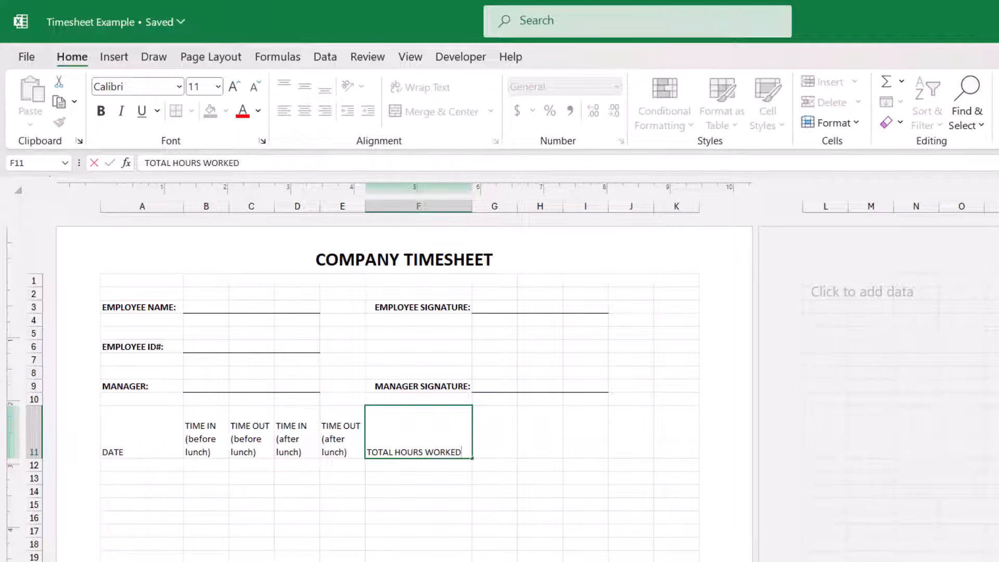
key(Tab)
text(P)
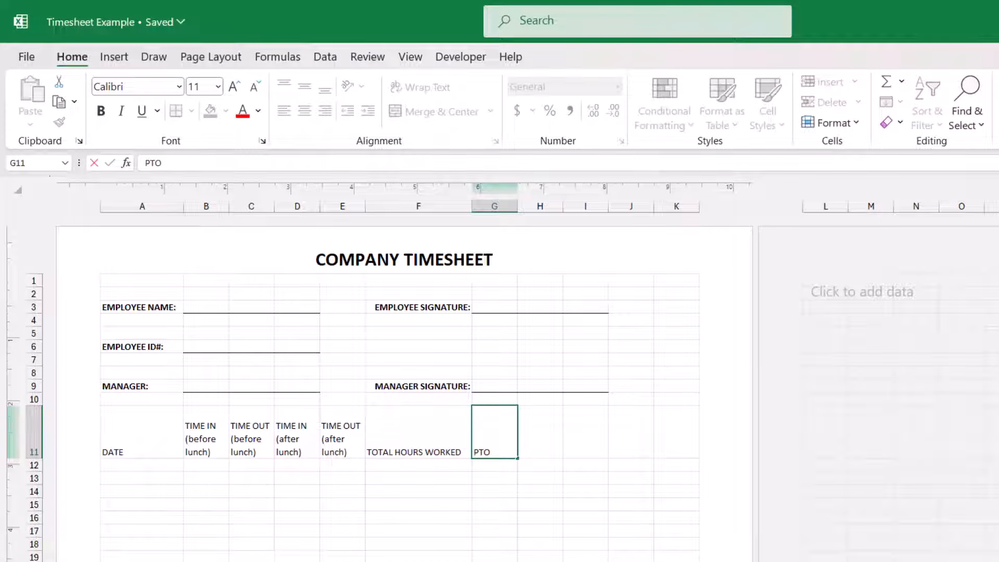
text(TO HOURS)
key(Tab)
text(SICK HOURS)
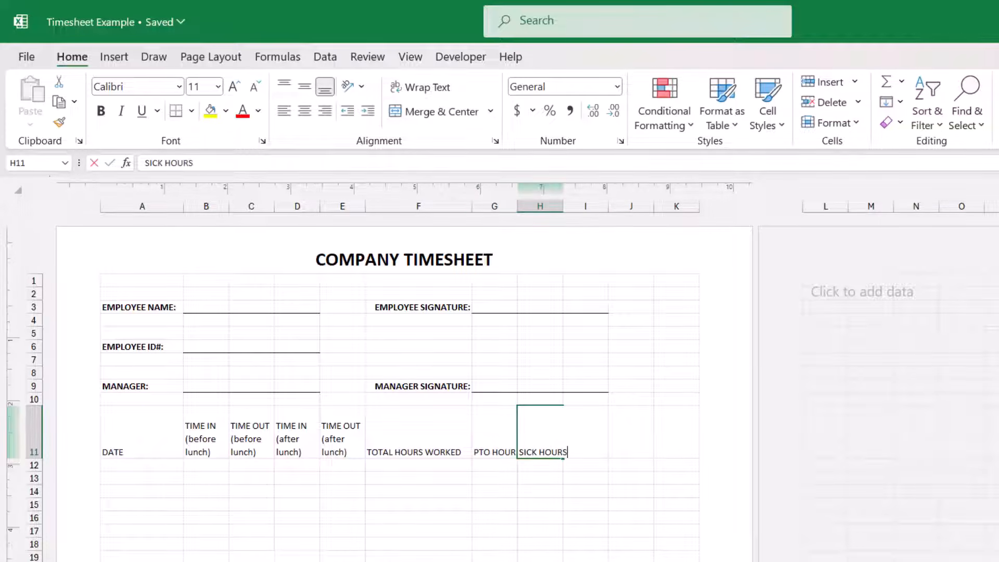
key(Return)
Make the headings in A11:H11 bold and center them horizontally and vertically
drag(141, 447, 540, 447)
key(ctrl+b)
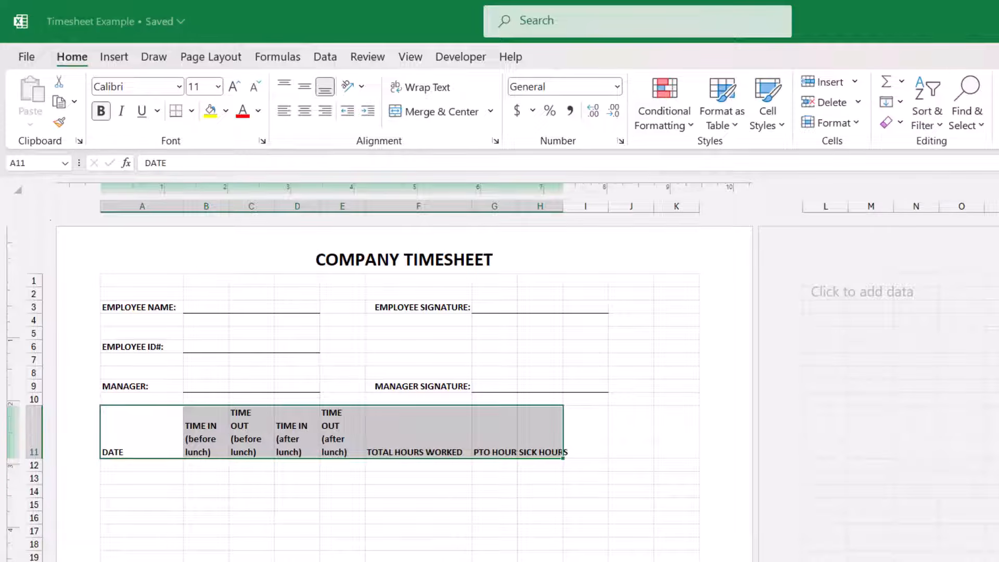
click(305, 111)
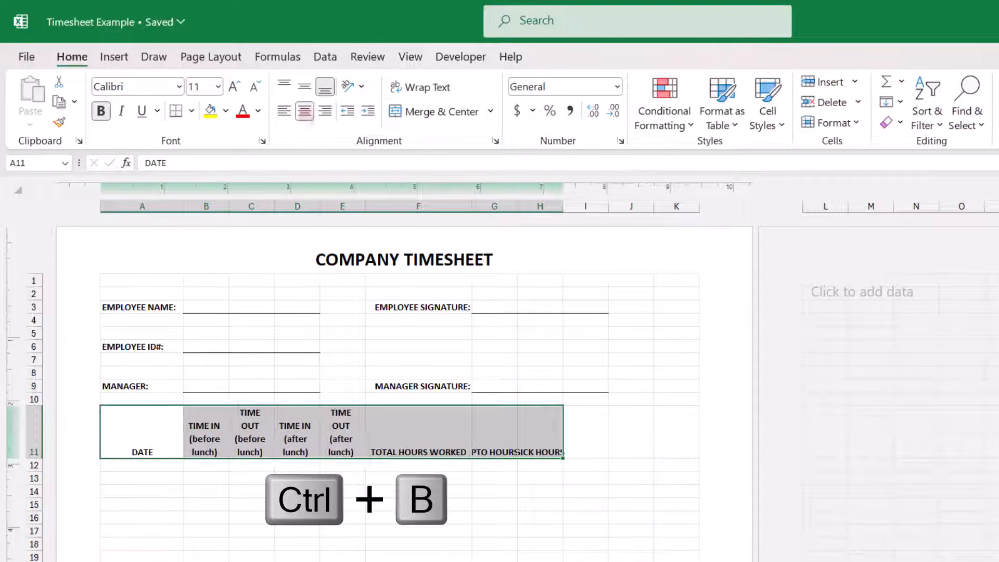
click(305, 92)
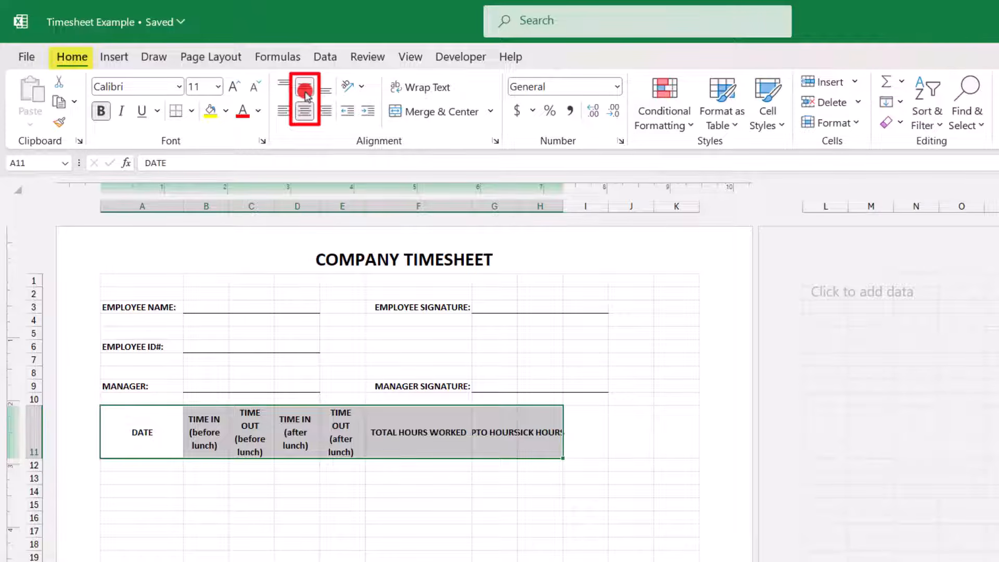
Autofit the widths of columns A through I to their contents
click(137, 205)
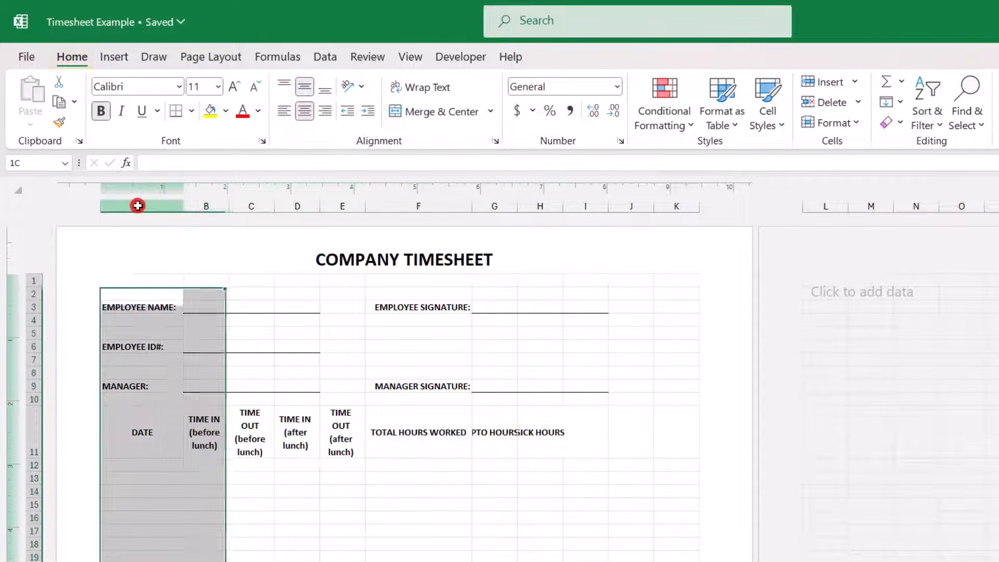
drag(138, 206, 608, 206)
double_click(609, 208)
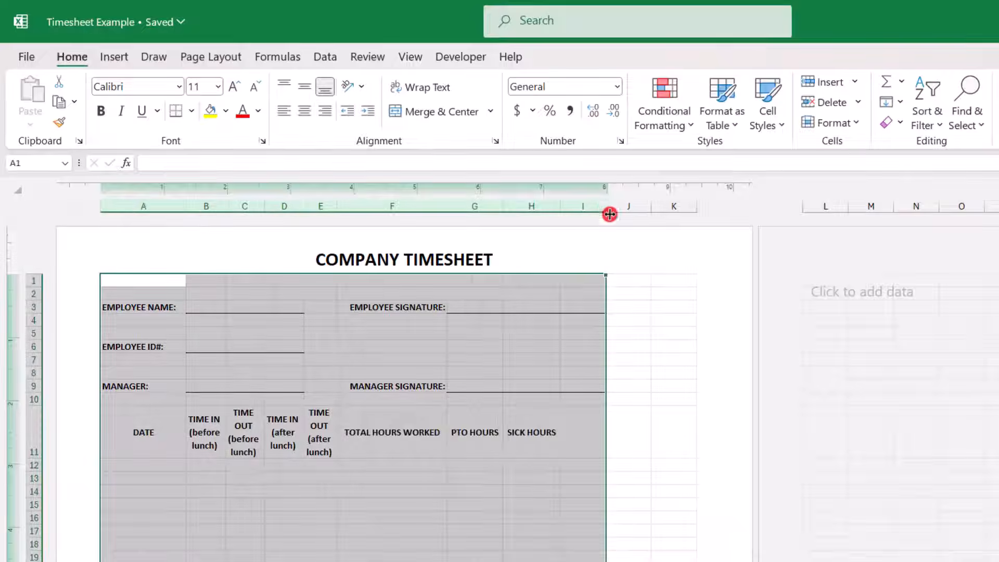
Narrow column F and wrap the TOTAL HOURS WORKED heading within its cell
click(409, 441)
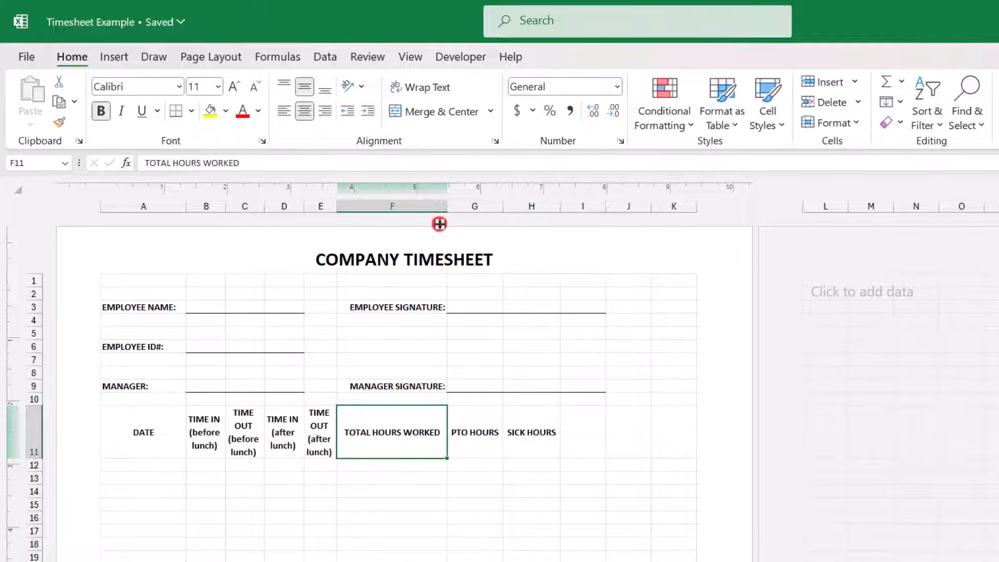
drag(445, 206, 415, 210)
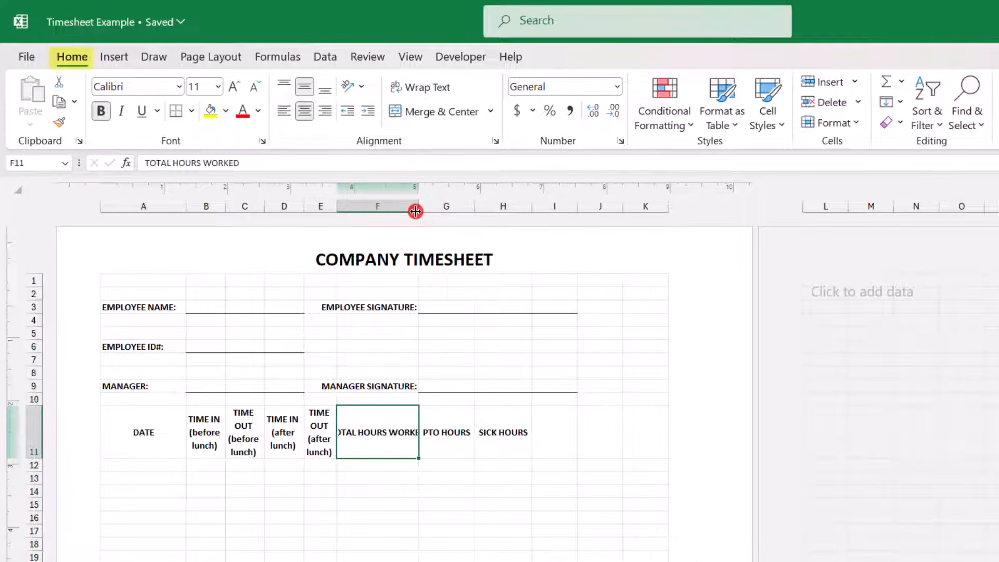
click(420, 88)
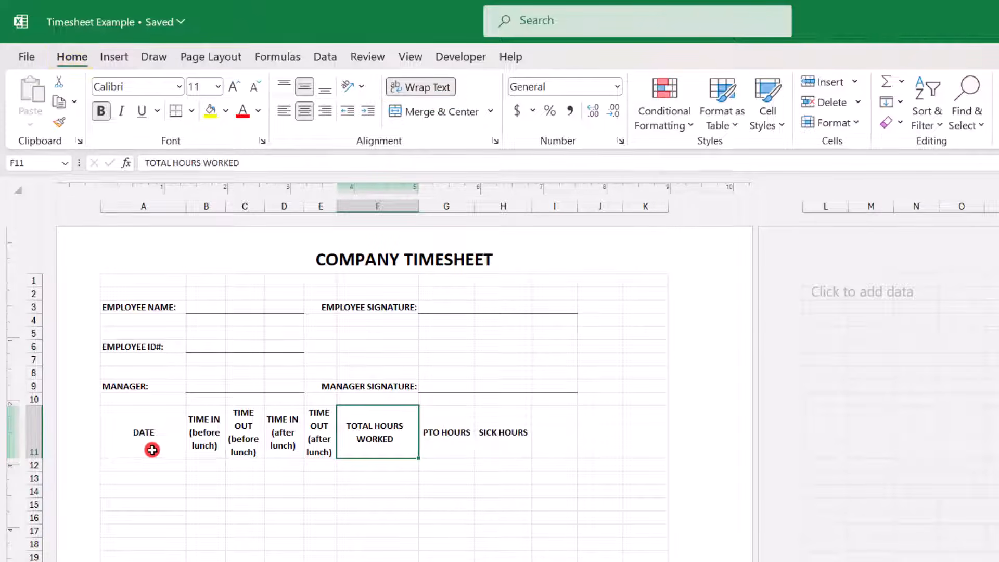
Fill the table heading cells A11:H11 with light blue
drag(152, 450, 484, 450)
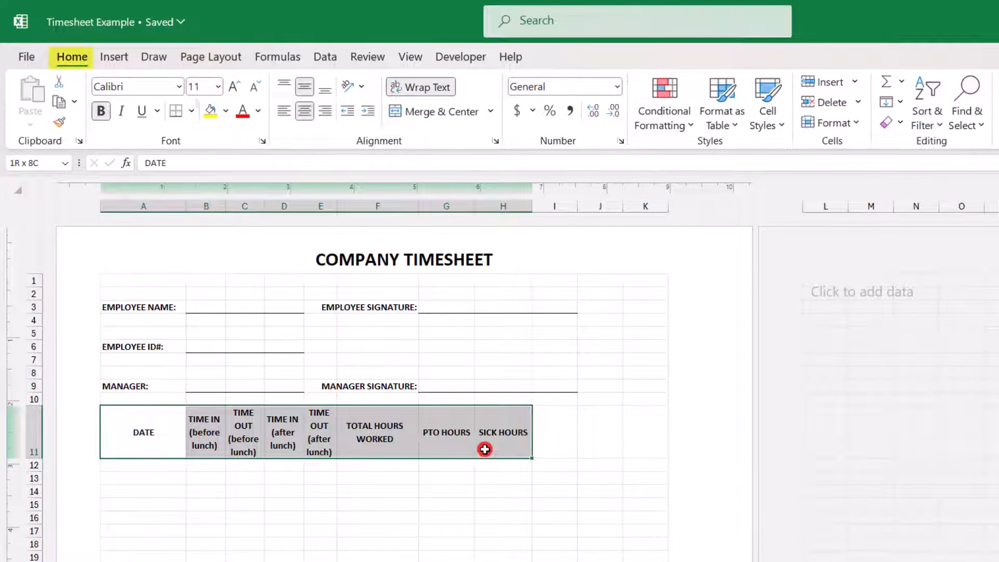
click(226, 110)
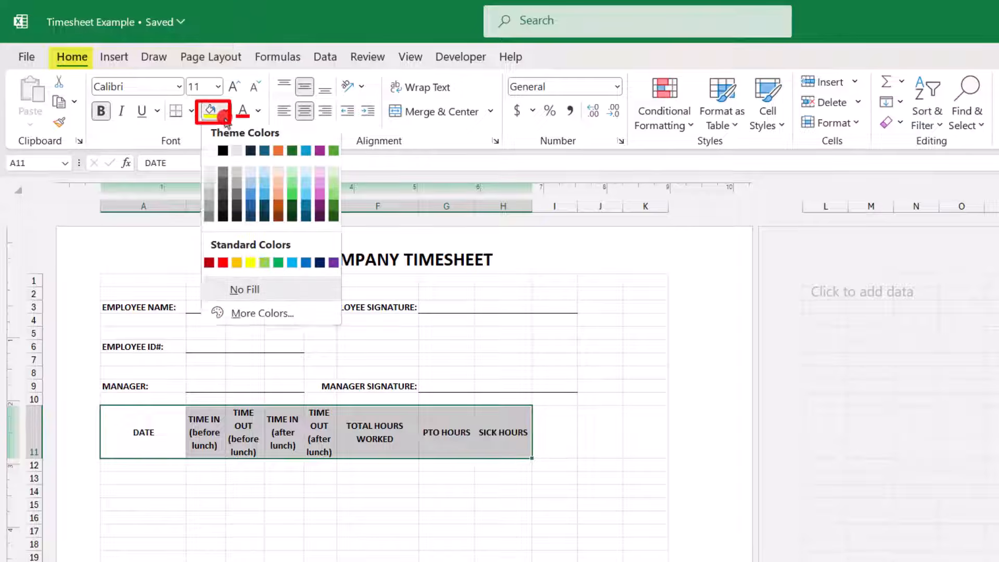
click(250, 172)
Enter the first date, 1-22-2024, in A12 below the DATE heading
click(143, 464)
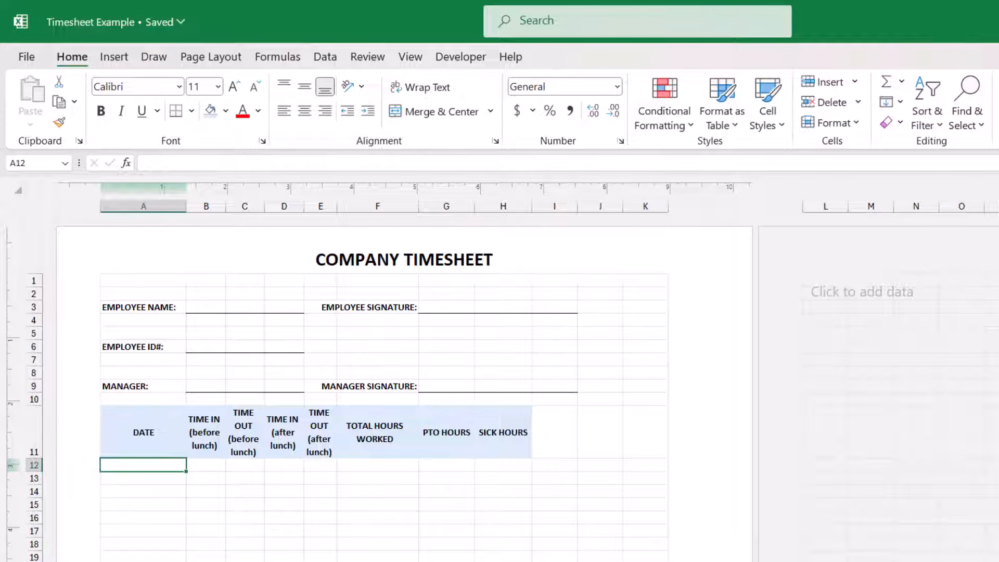
text(1)
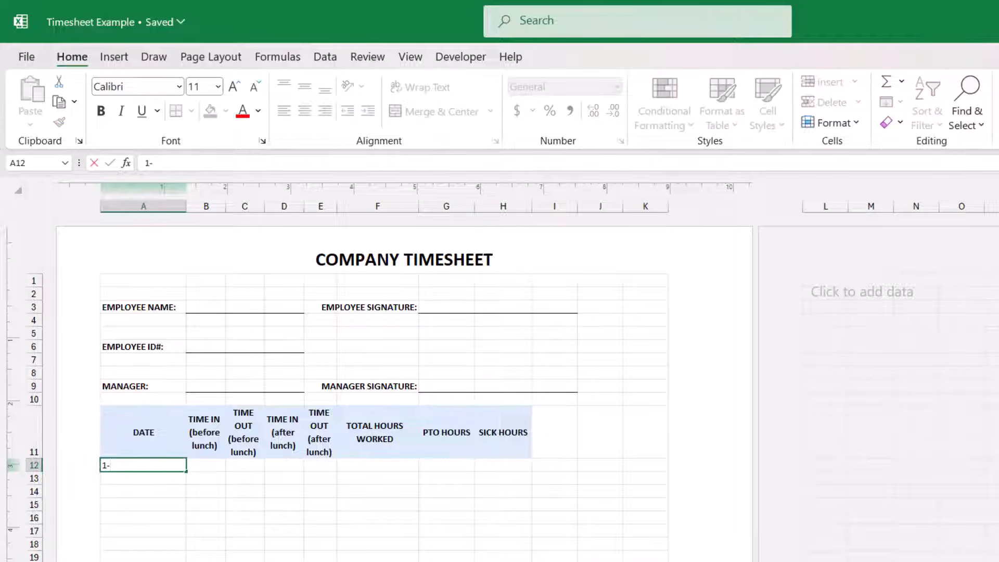
text(-22-2024)
key(Return)
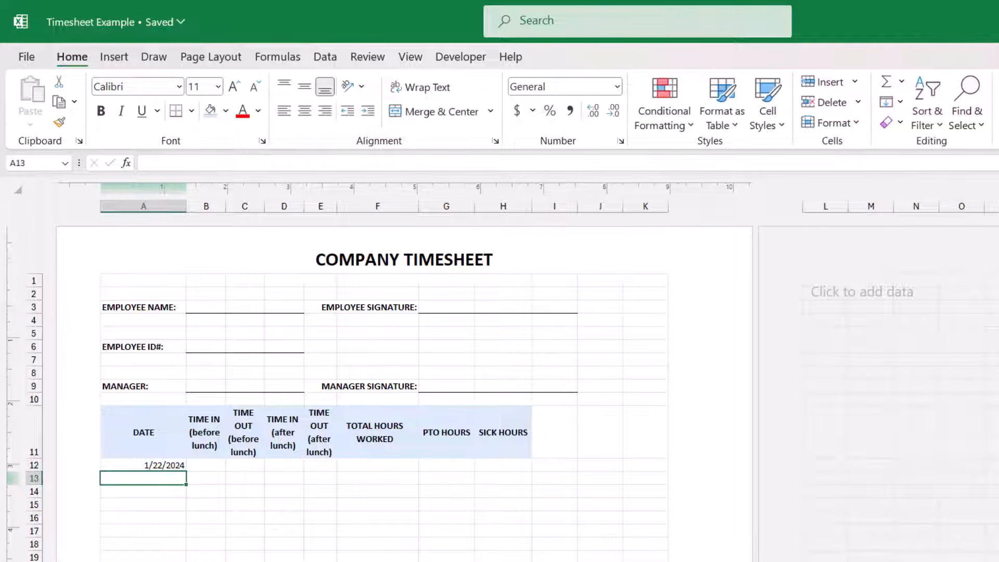
Enter the formula =A12+1 in A13 to produce the following day's date
text(=)
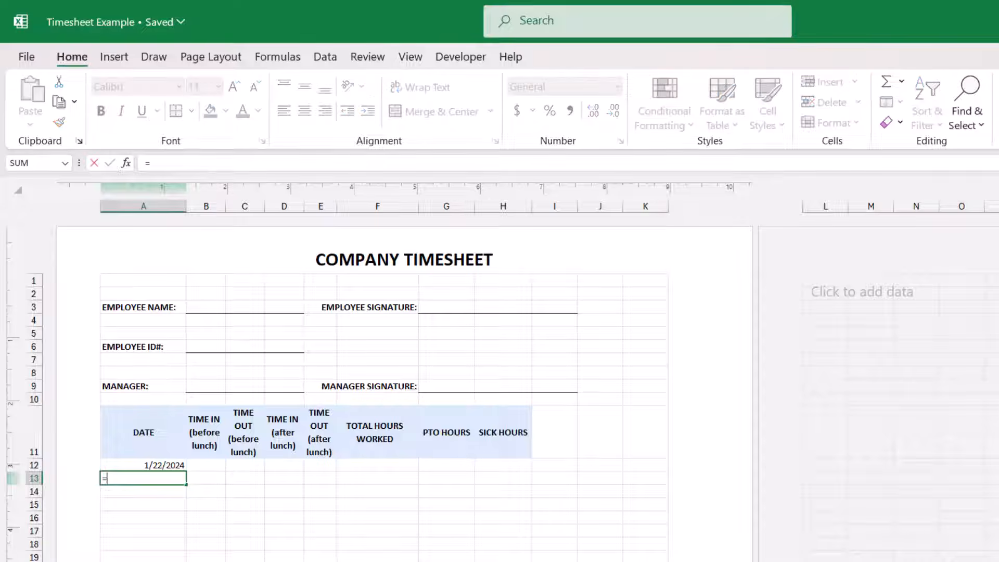
key(Up)
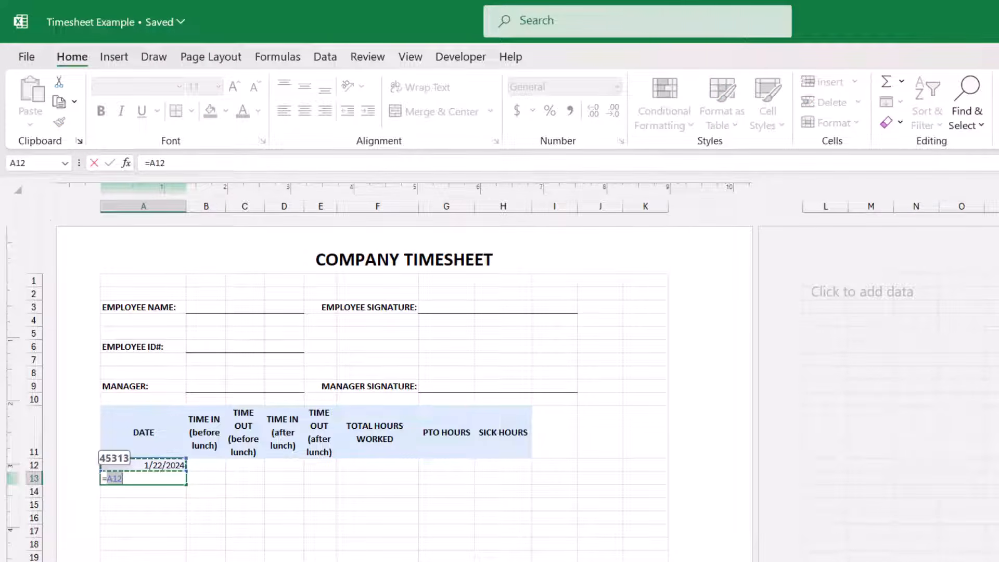
text(+1)
key(Return)
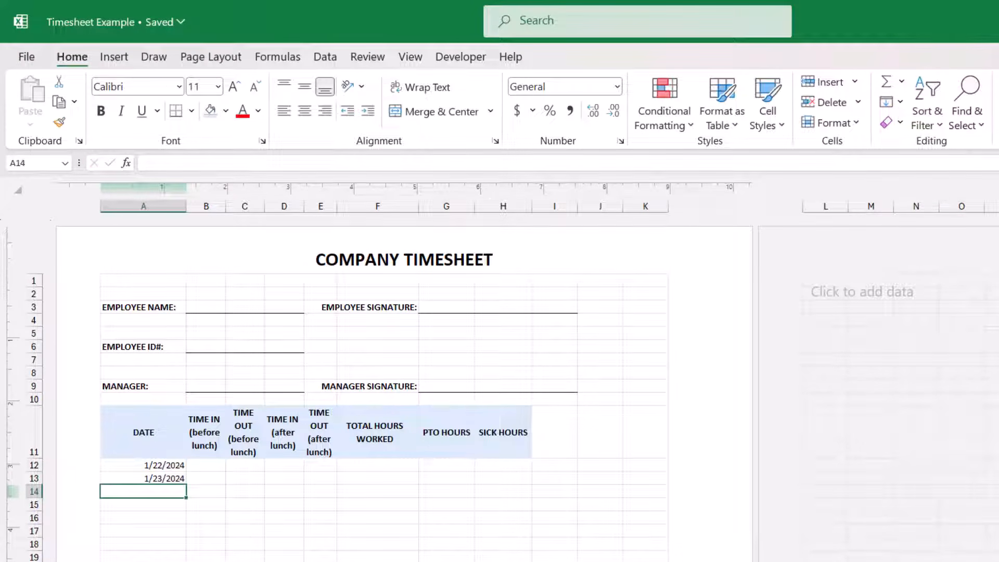
Copy the A13 formula down through A18 and format the dates in A12:A18 as Long Date
key(Up)
key(ctrl+c)
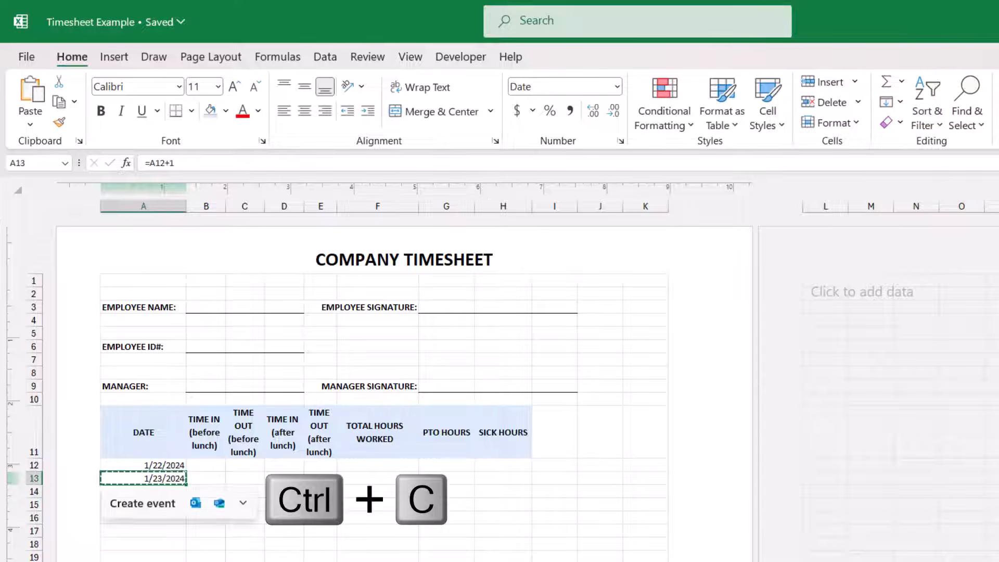
key(shift+Down)
key(shift+Down)
key(shift+Down)
key(shift+Down)
key(shift+Down)
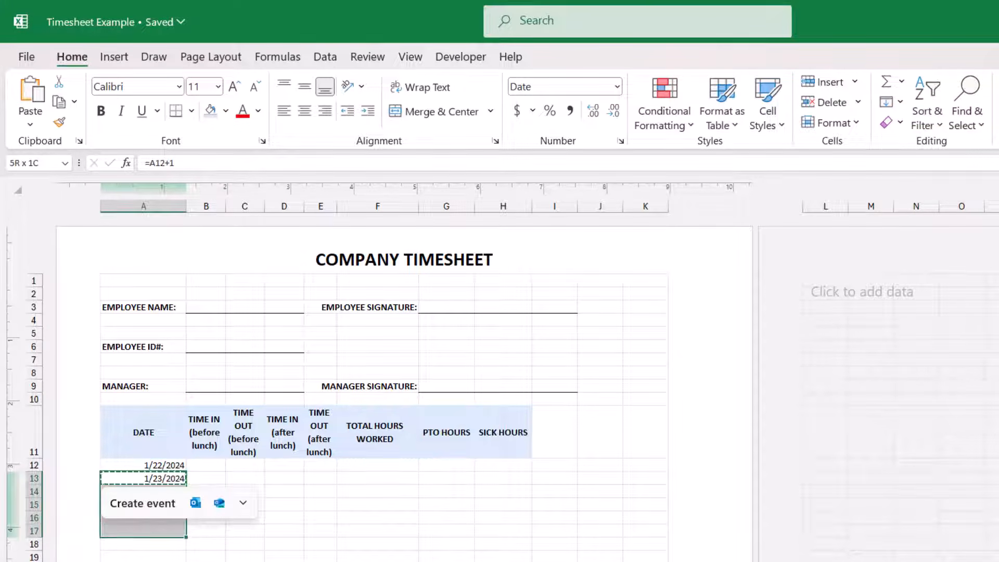
key(ctrl+v)
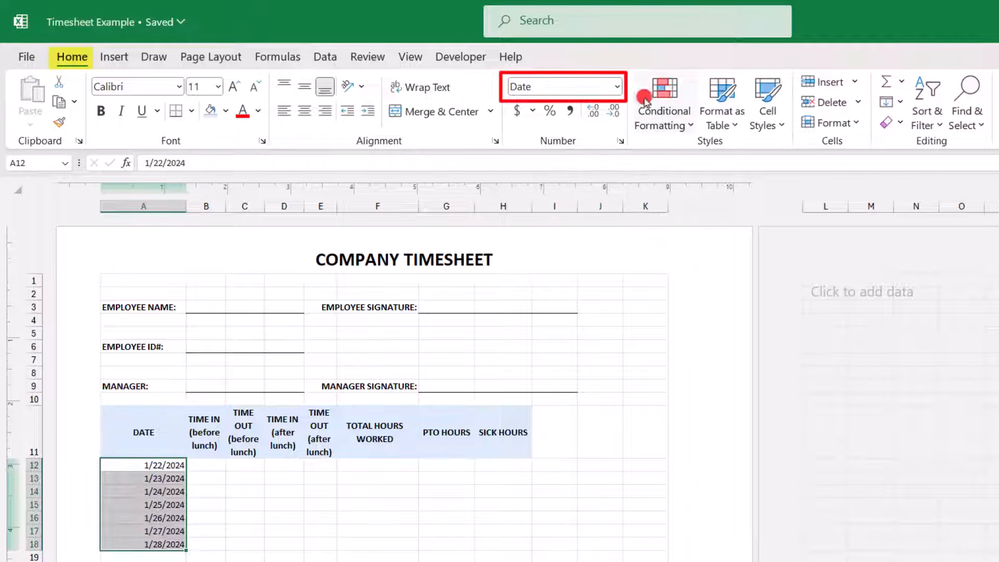
click(617, 87)
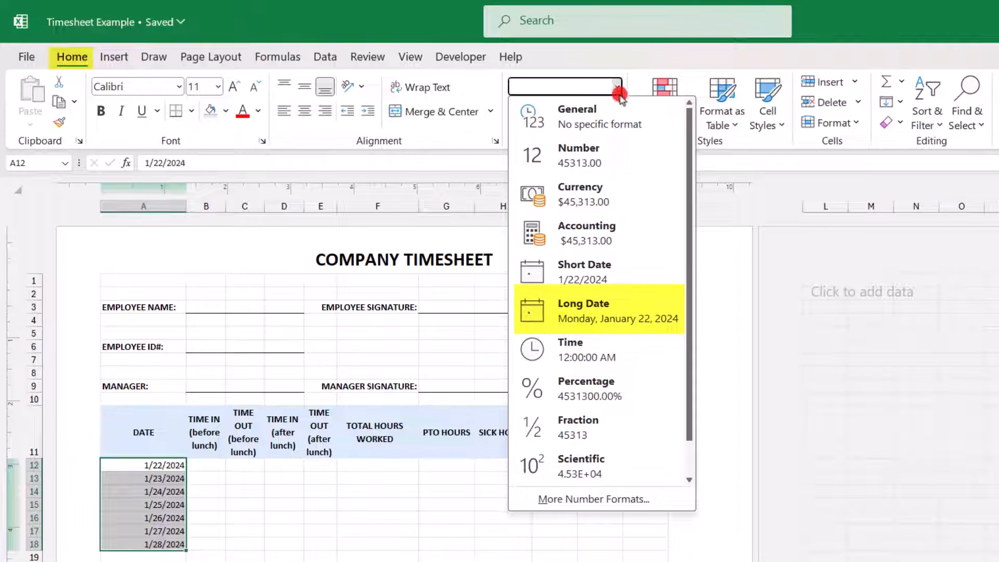
click(631, 329)
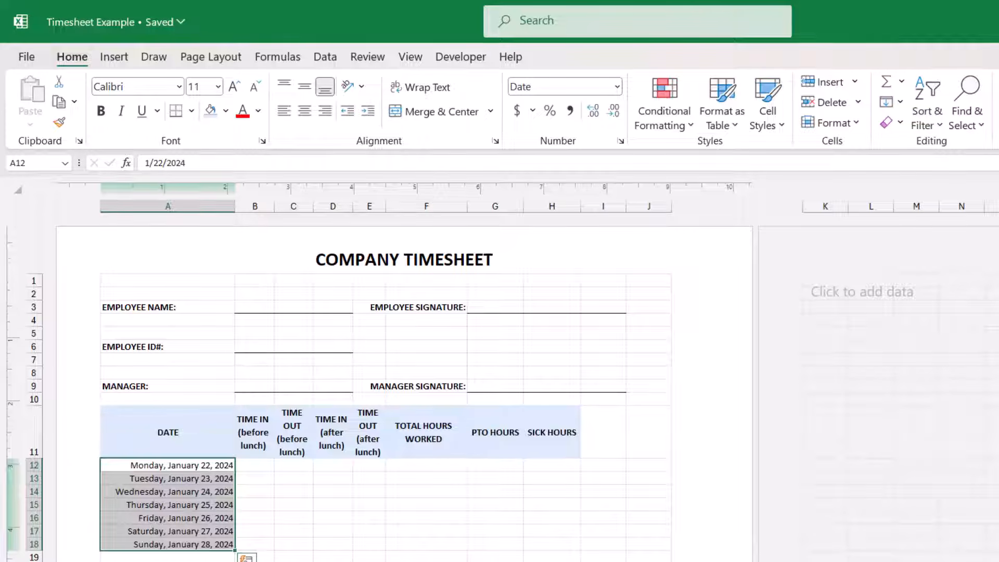
Apply All Borders to the timesheet table range A11:H18
drag(212, 437, 574, 536)
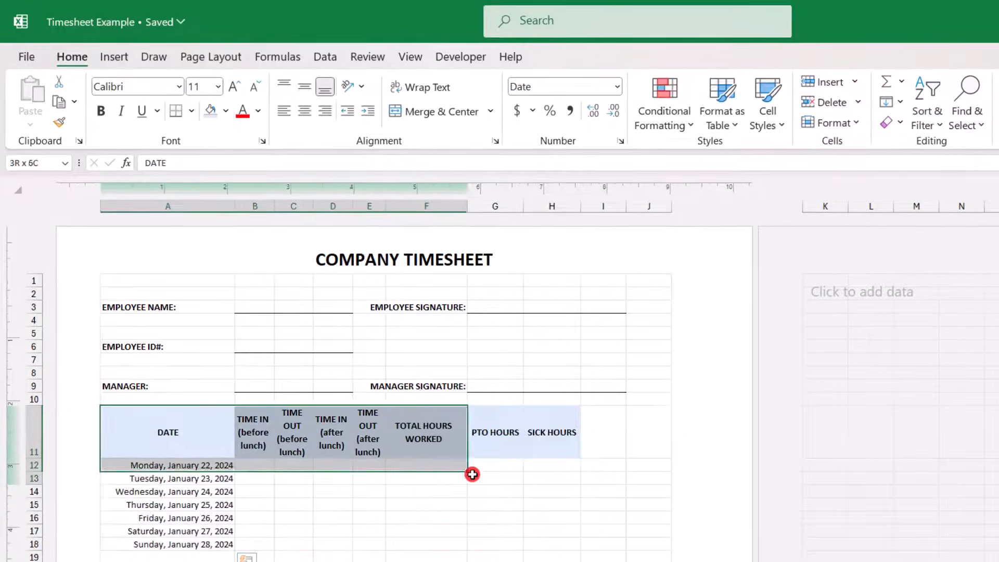
drag(544, 494, 544, 505)
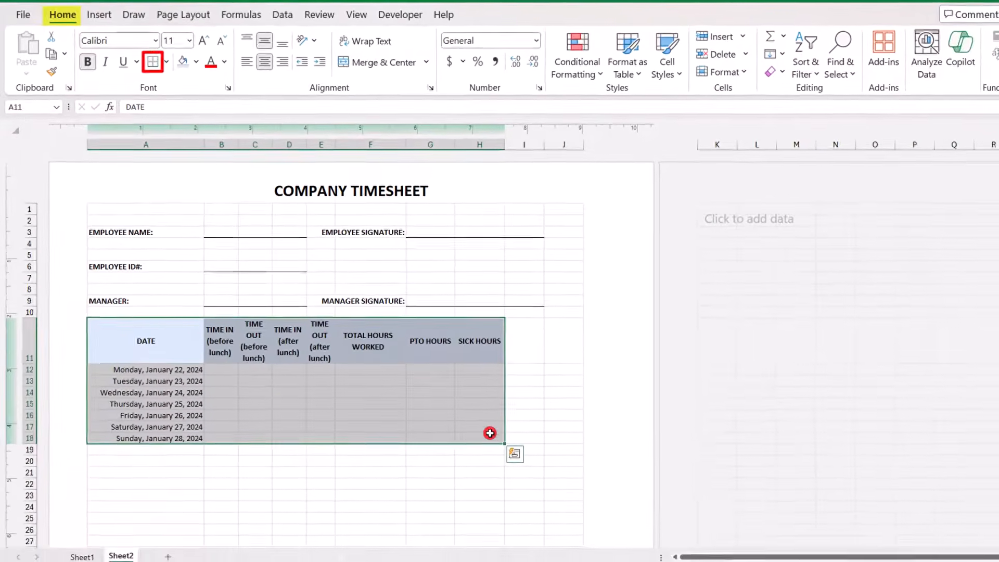
click(167, 62)
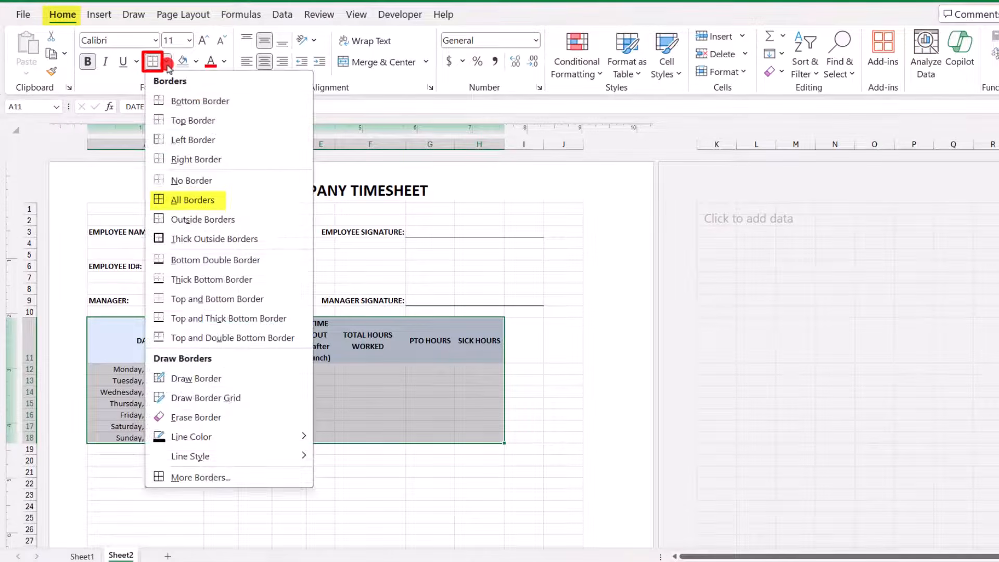
click(197, 201)
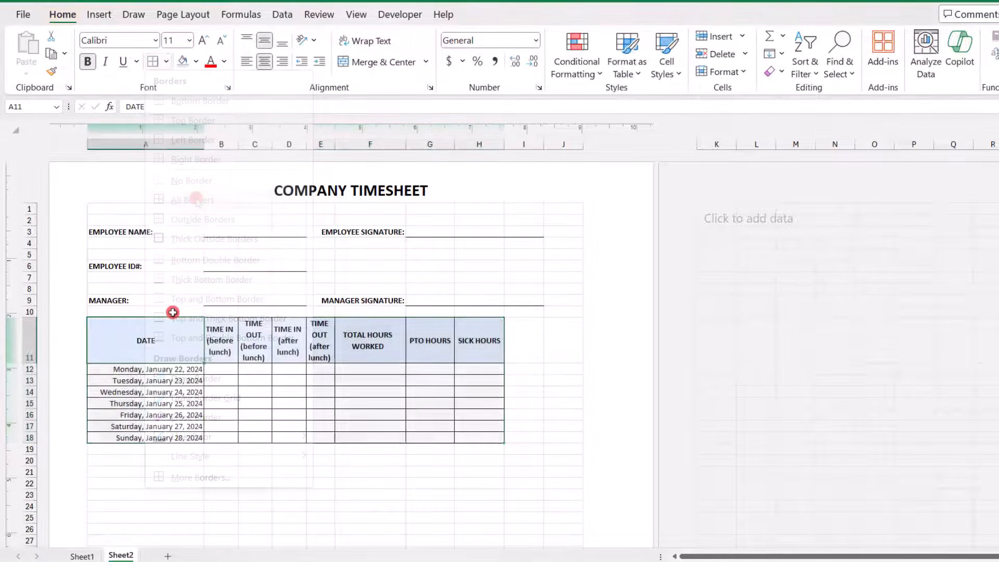
Widen columns B through H to one equal width and raise rows 12 through 18 to about 0.41 inches high
drag(223, 144, 458, 144)
drag(457, 144, 458, 143)
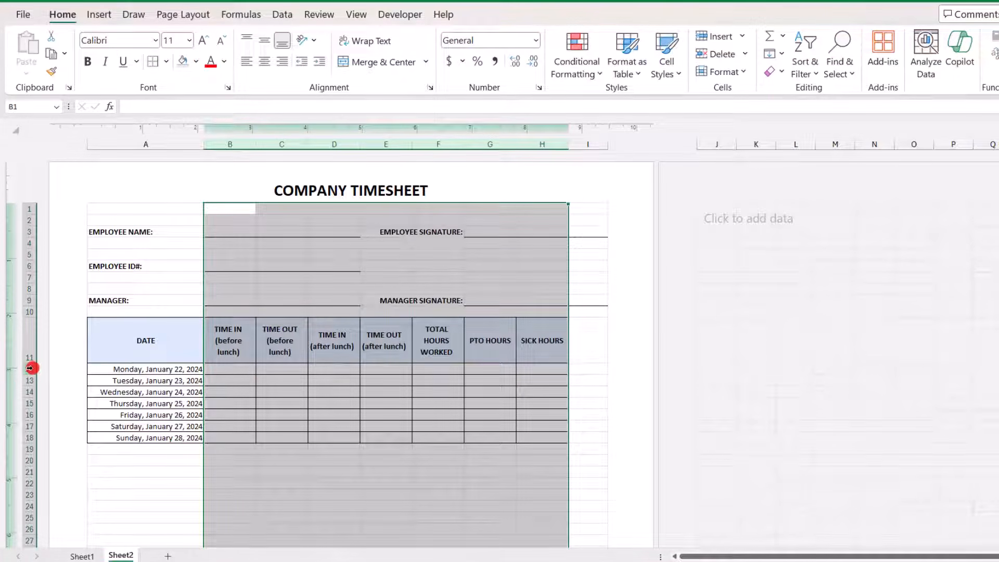
drag(31, 368, 36, 440)
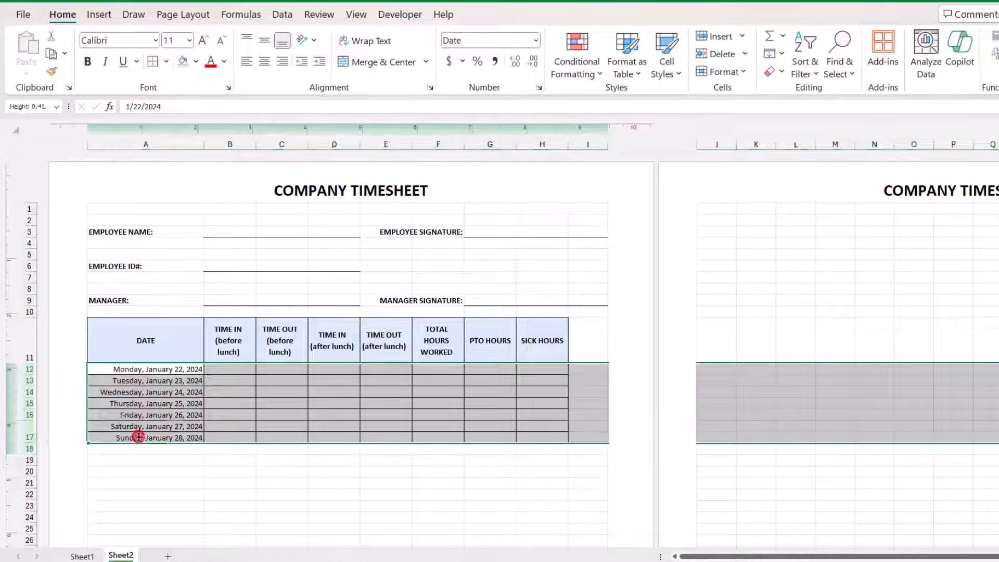
click(543, 419)
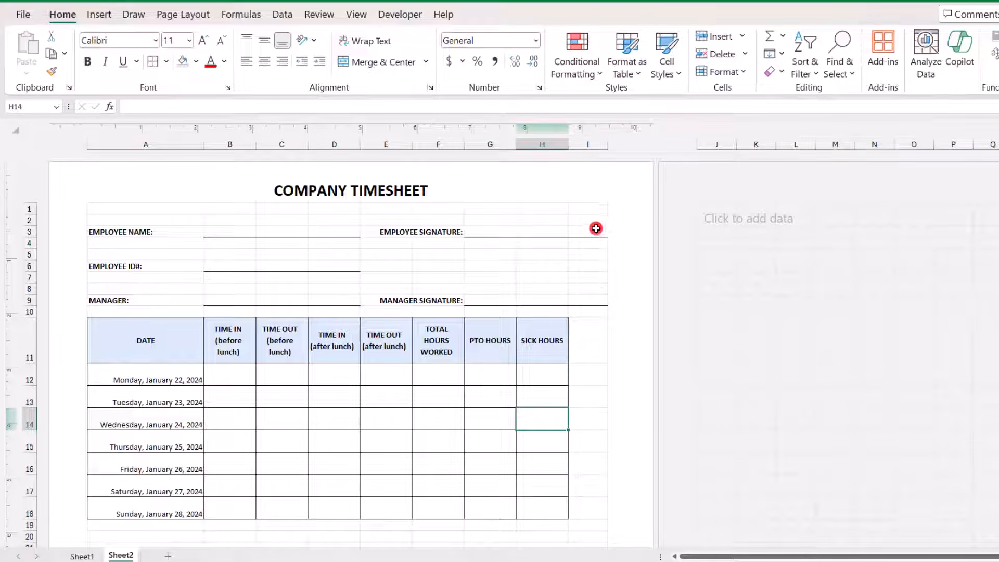
Remove the borders from I3:I9 so the signature lines end at column H
drag(594, 229, 602, 300)
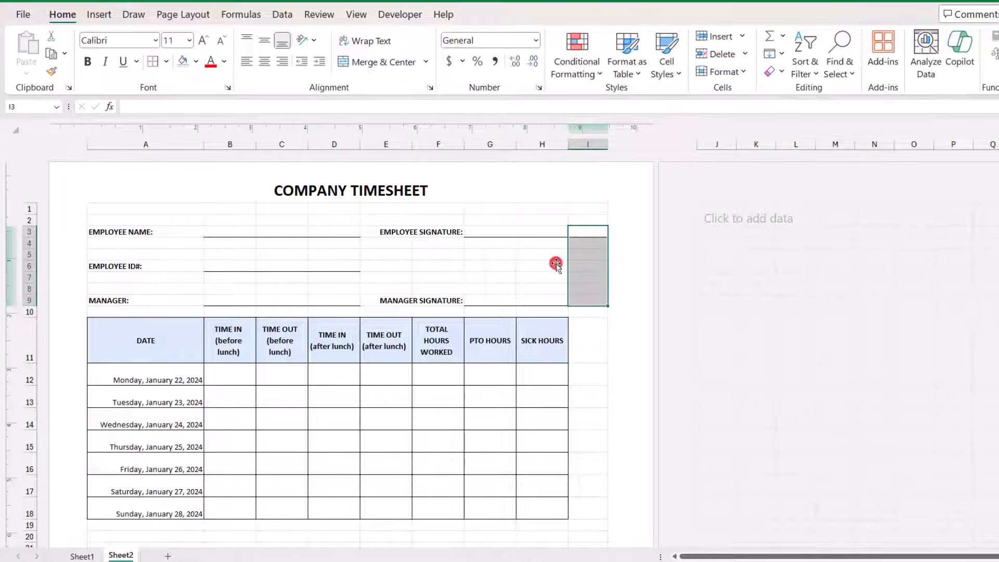
click(166, 61)
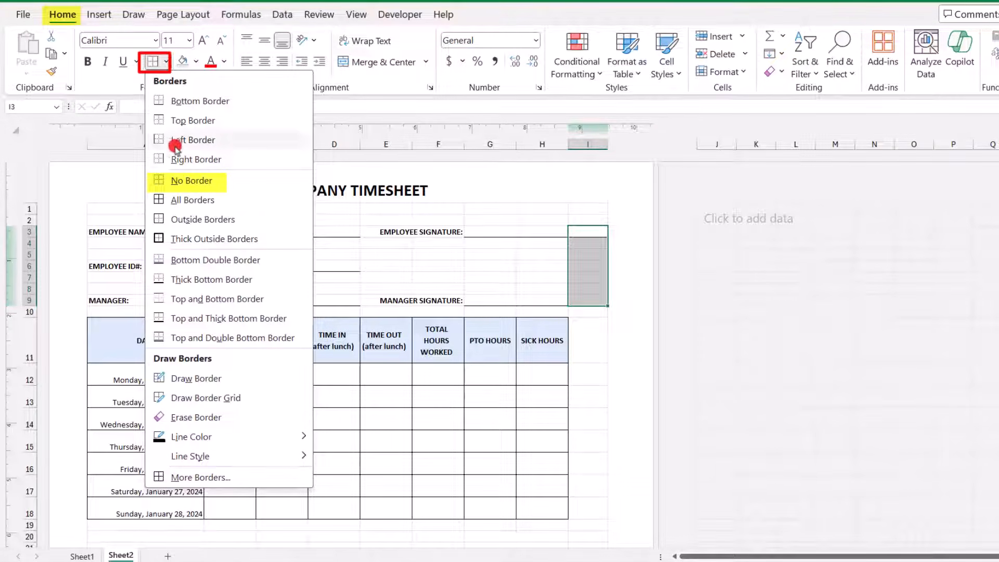
click(192, 182)
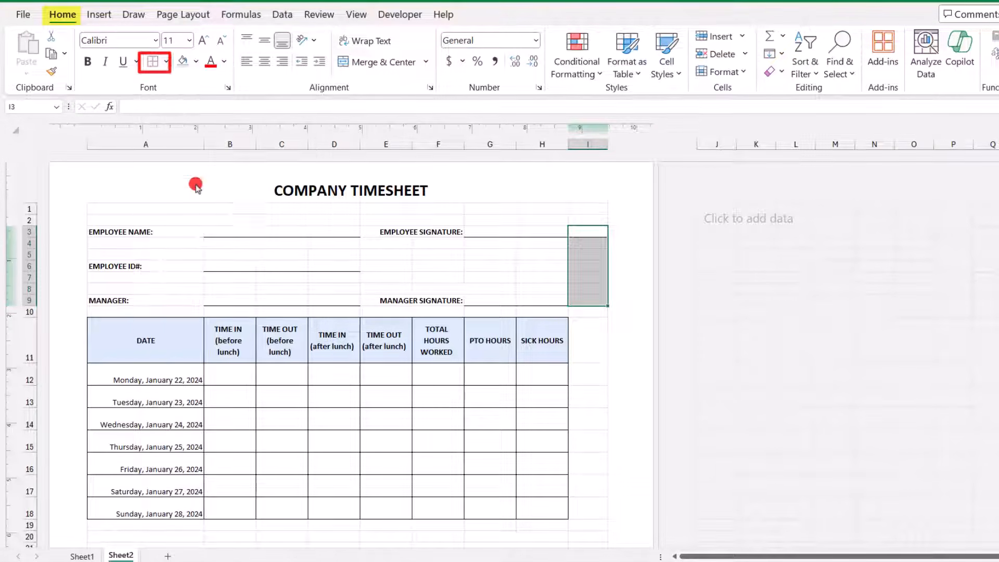
click(577, 326)
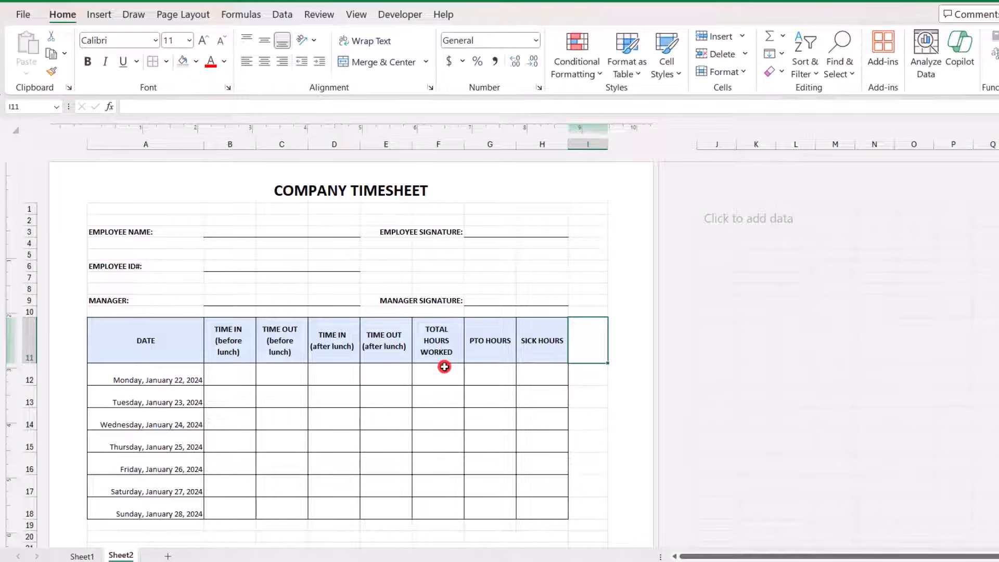
Fill the TOTAL HOURS WORKED cells F12:F18 with Light Gray, Background 2
mouse_move(444, 367)
mouse_down()
mouse_move(435, 494)
mouse_move(448, 507)
mouse_up()
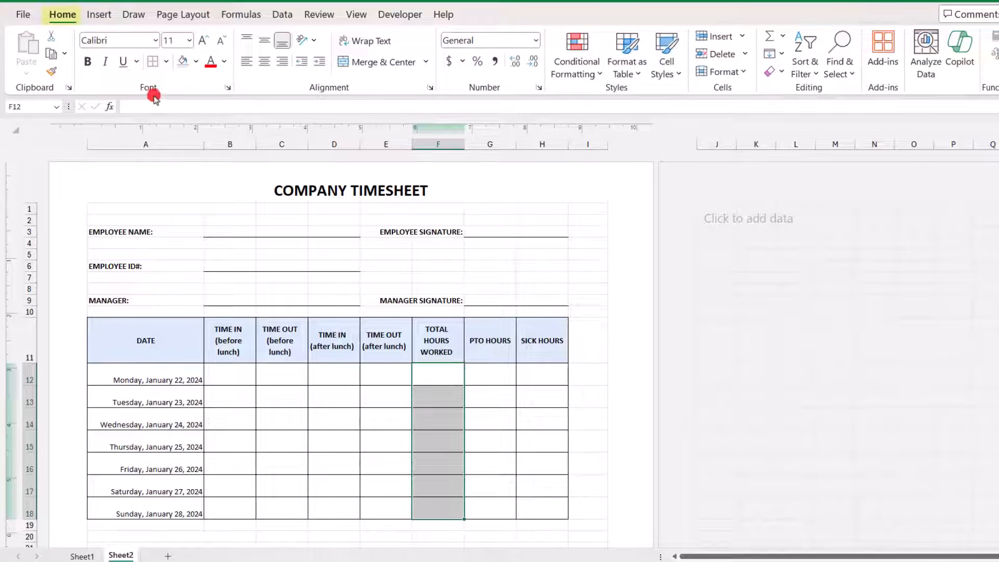
click(194, 66)
click(195, 67)
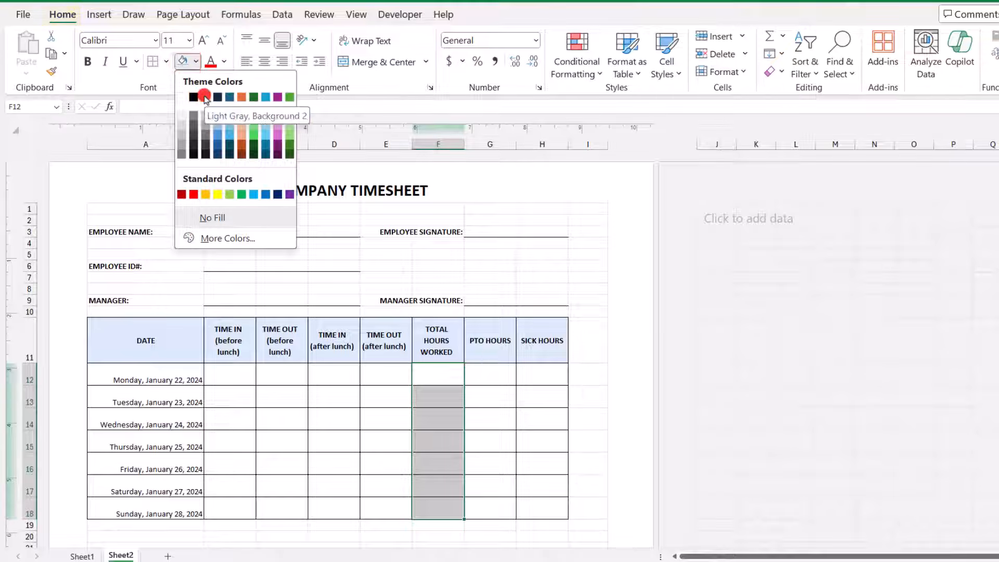
click(204, 97)
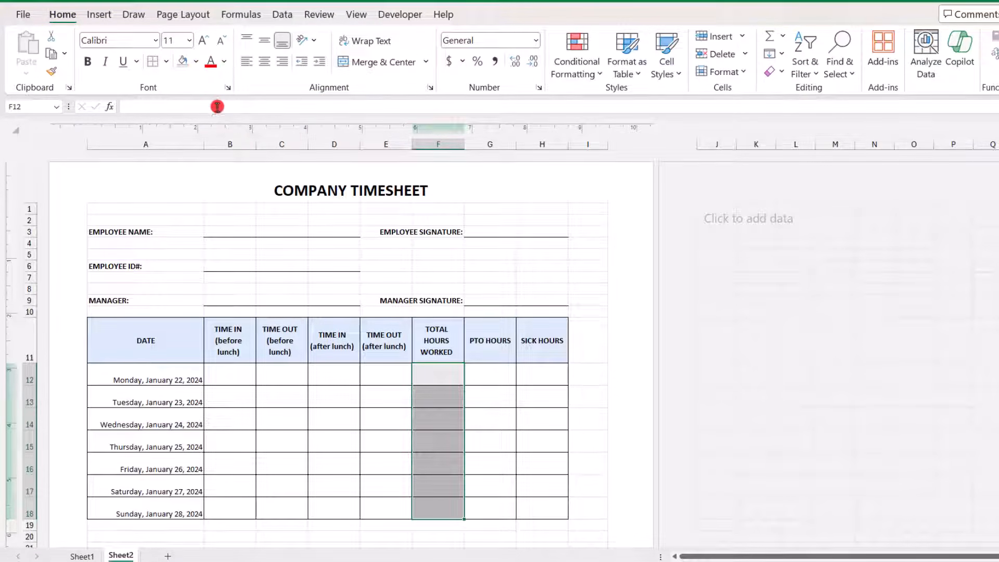
Format the time in and time out cells B12:E18 with the Time type 1:30 PM
click(240, 375)
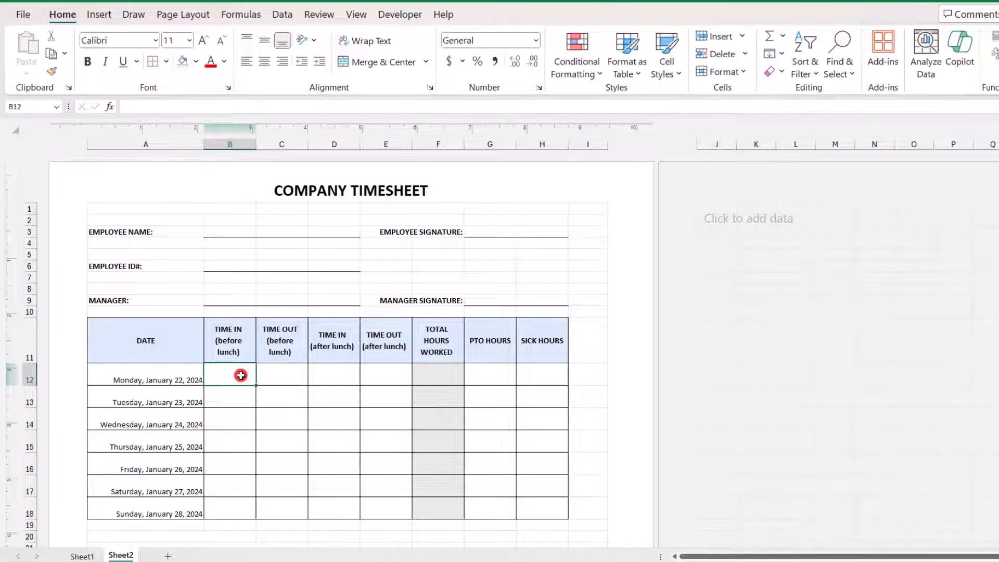
drag(240, 375, 386, 505)
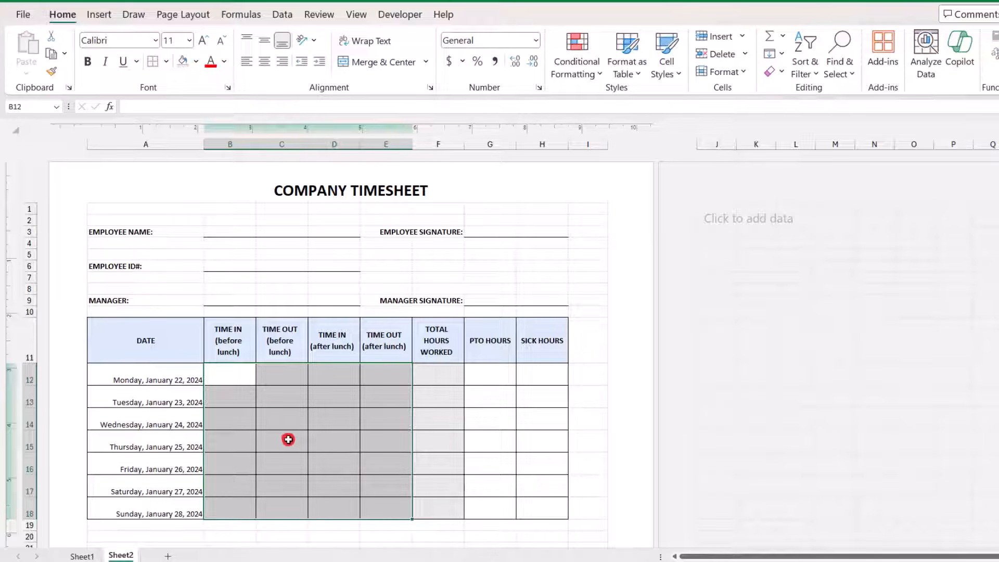
right_click(239, 397)
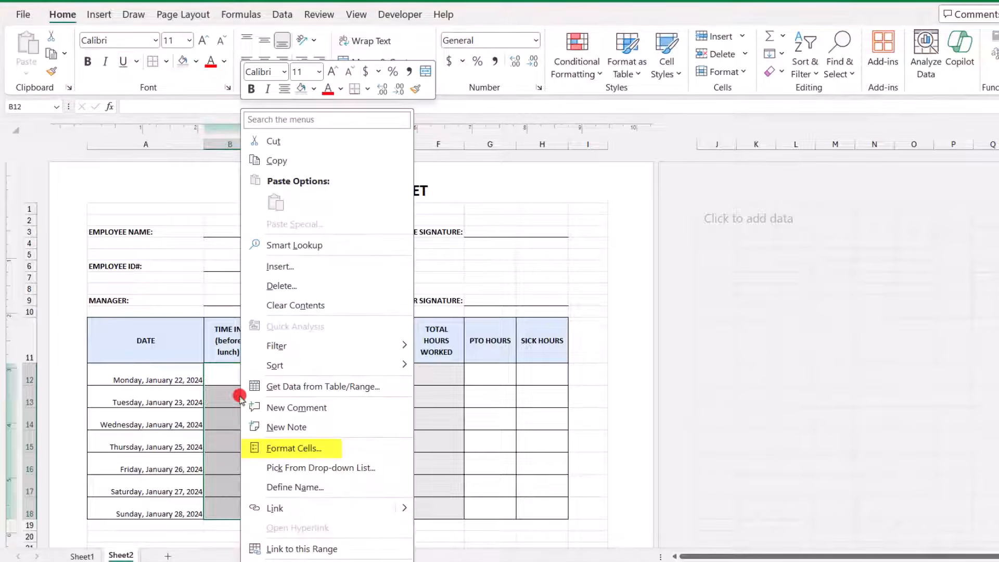
click(283, 449)
drag(217, 313, 533, 233)
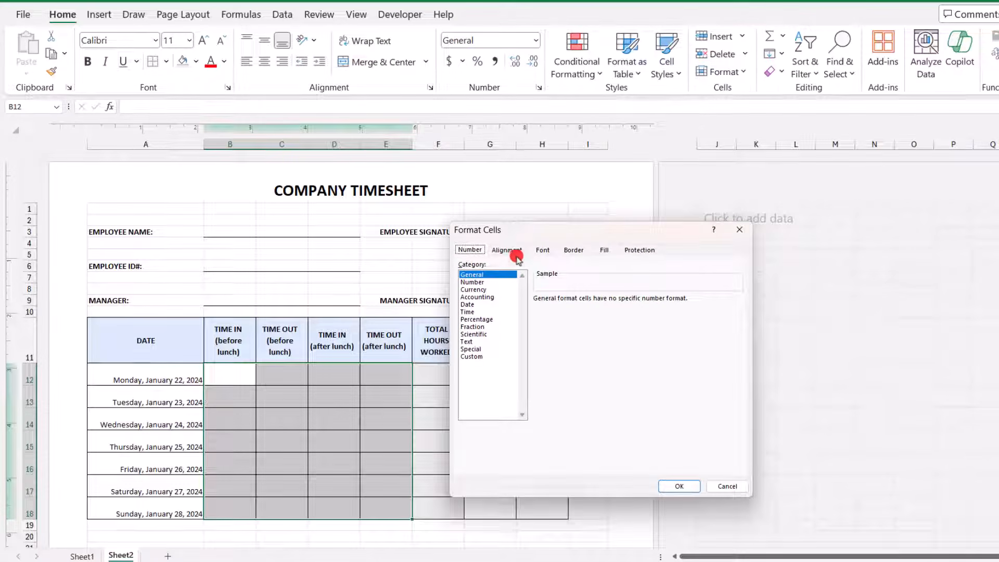
click(478, 312)
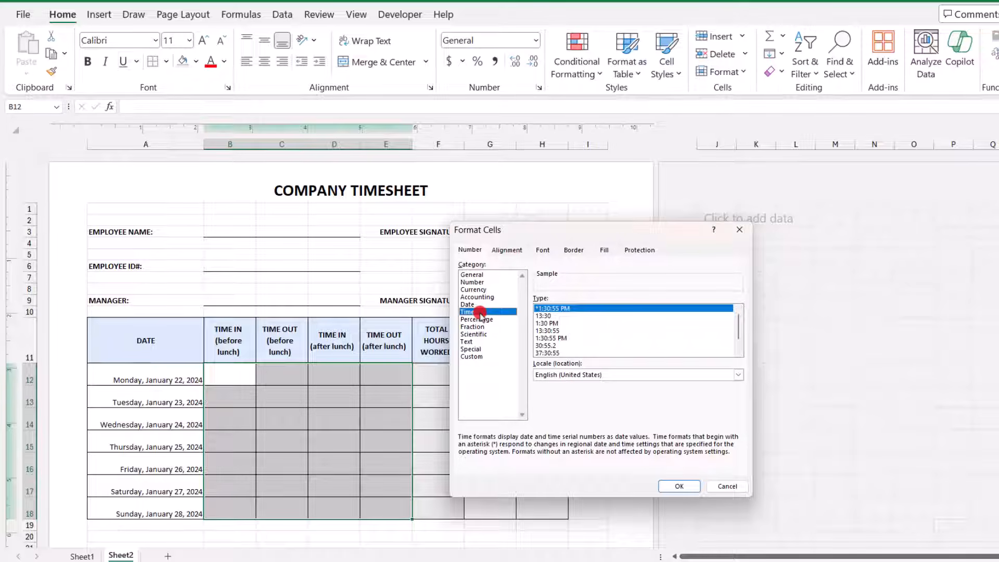
click(561, 323)
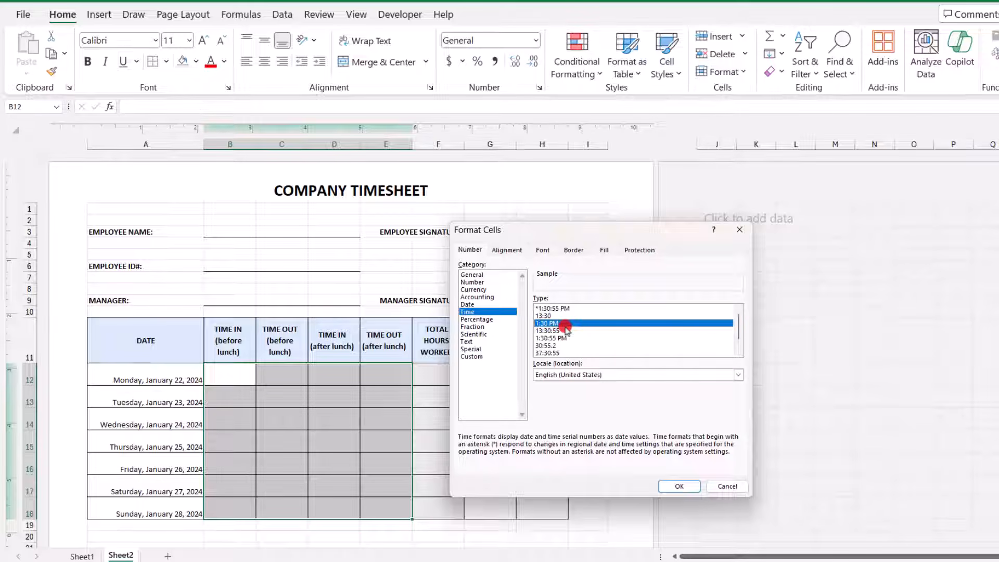
click(692, 485)
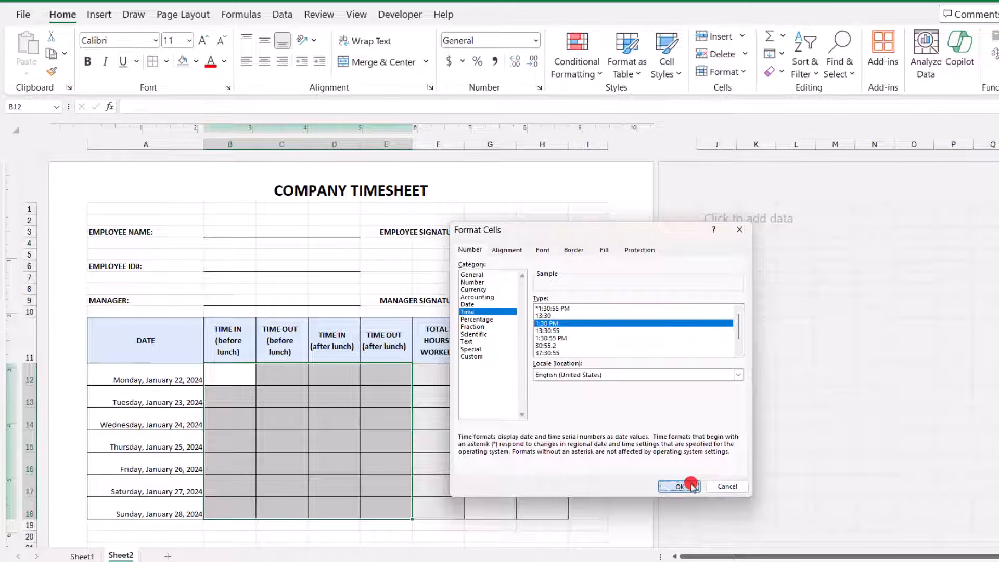
Enter Monday's times in B12:E12 as 8:00 AM, 12:00 PM, 1:00 PM and 5:00 PM
click(243, 373)
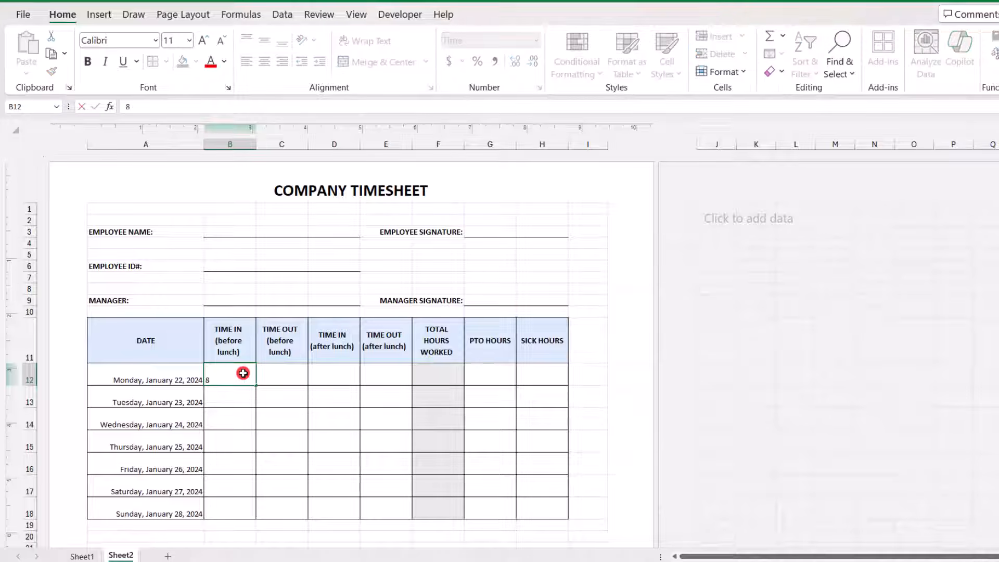
text(8:00)
key(Tab)
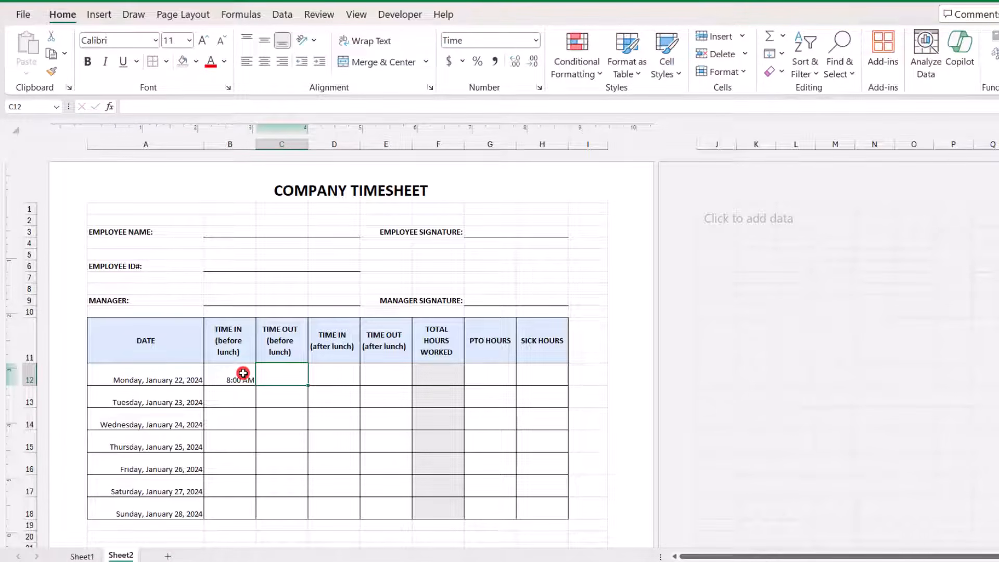
text(12:00 PM)
key(Tab)
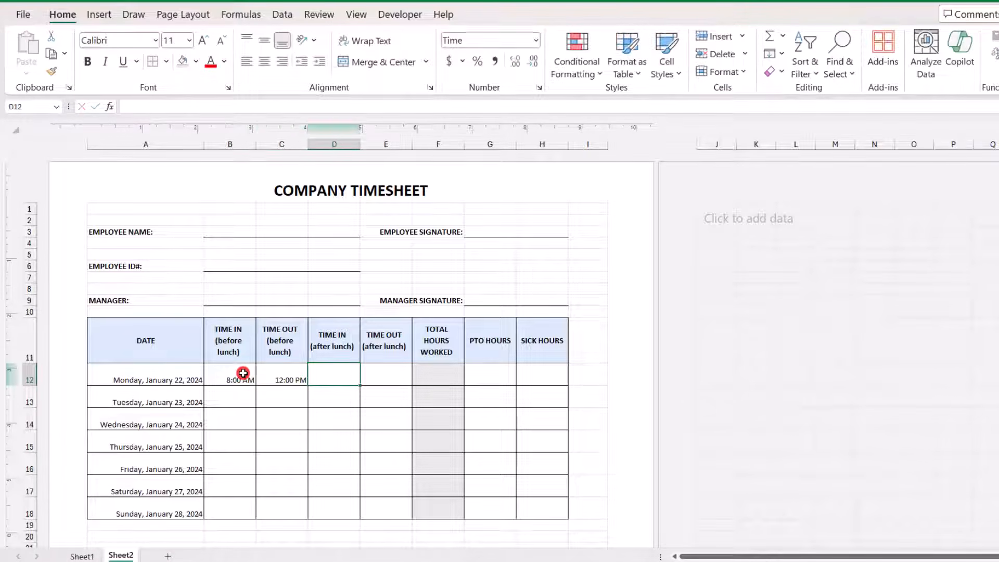
text(1:00 PM)
key(Tab)
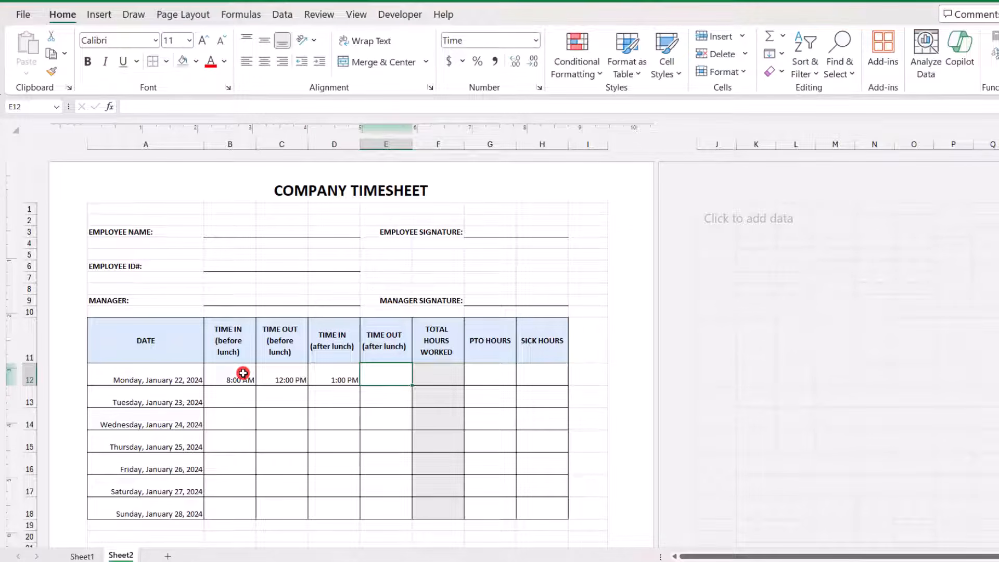
text(5 PM)
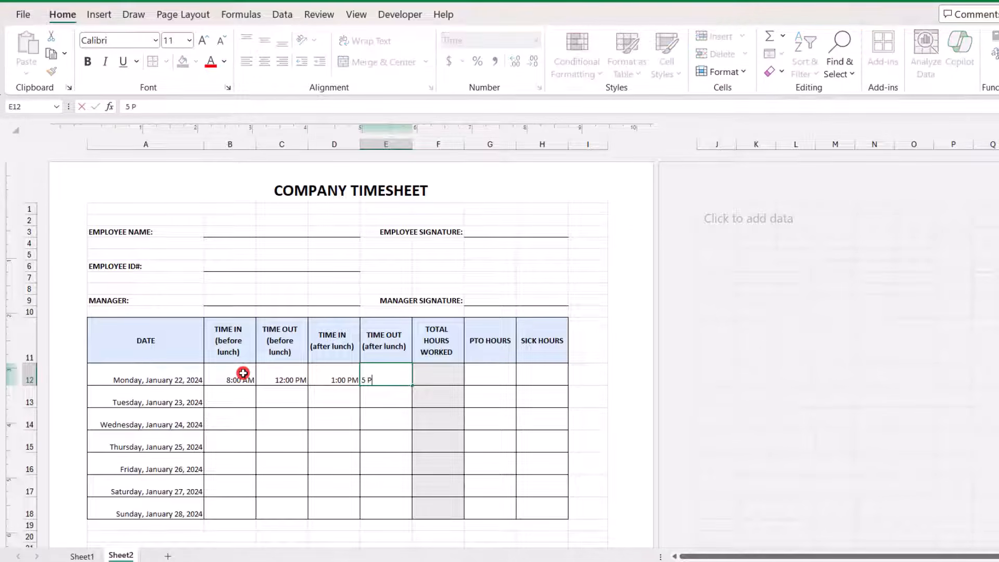
key(Tab)
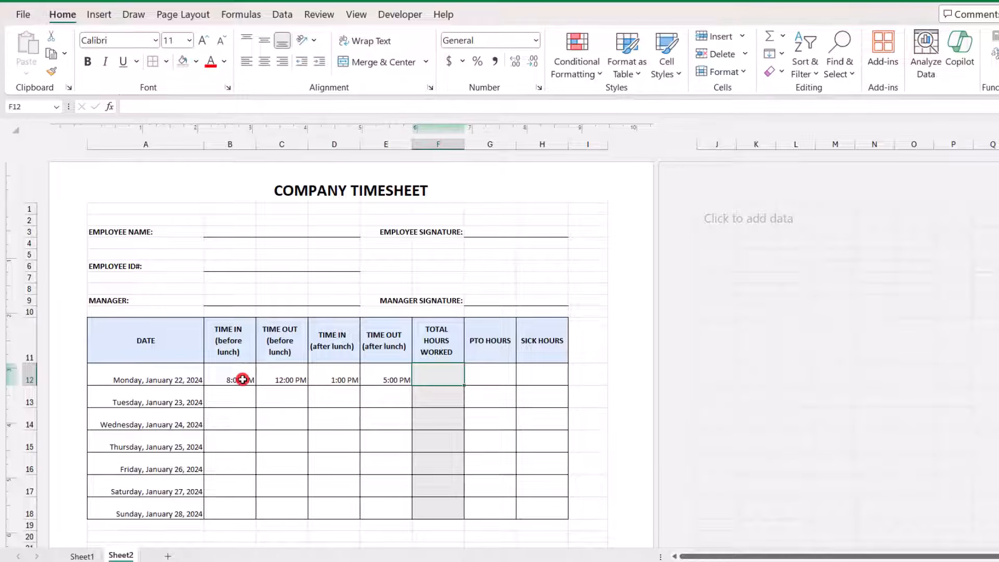
Format the total hours worked, PTO hours and sick hours cells F12:H18 with the Time type 13:30
click(437, 343)
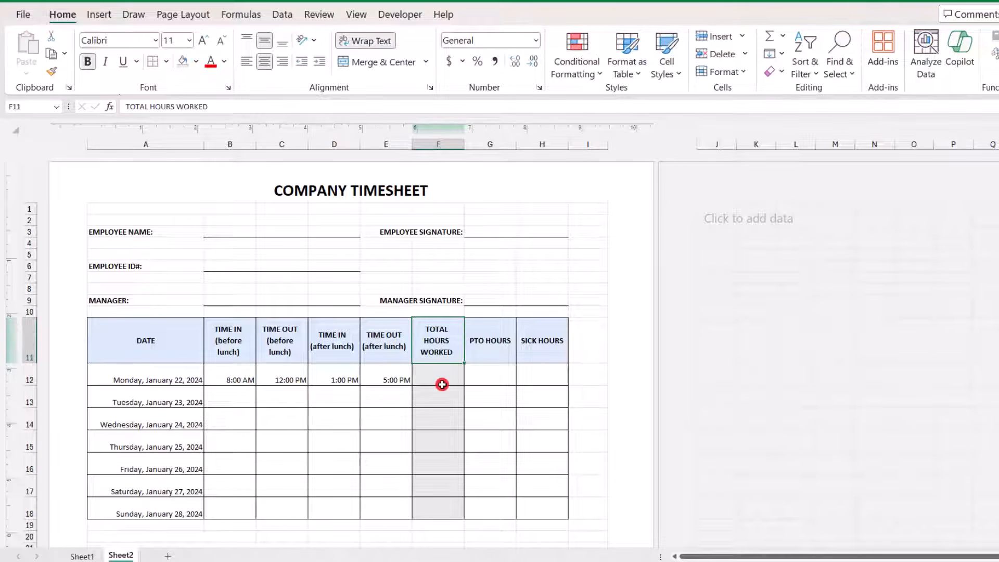
drag(437, 382, 530, 512)
right_click(488, 425)
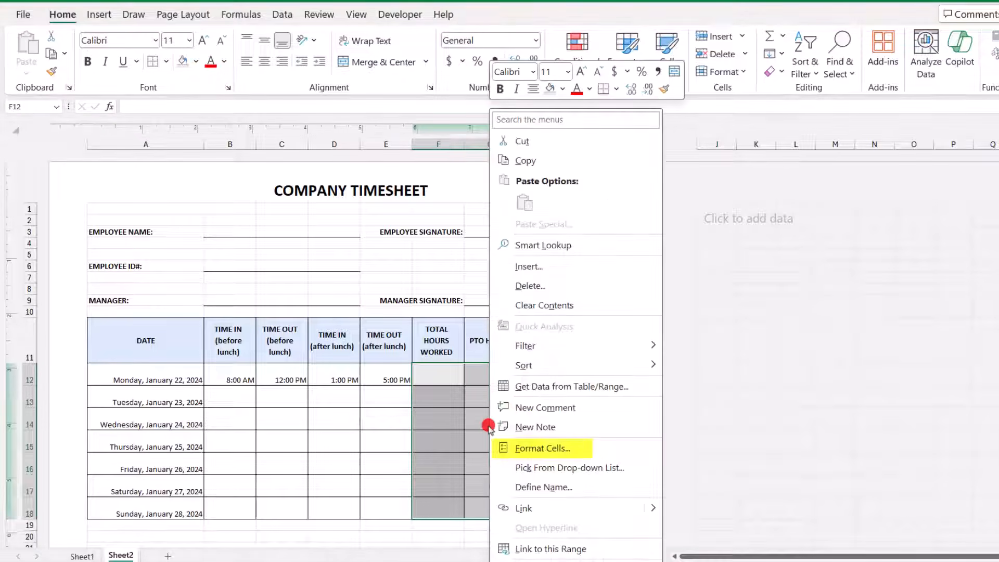
click(516, 451)
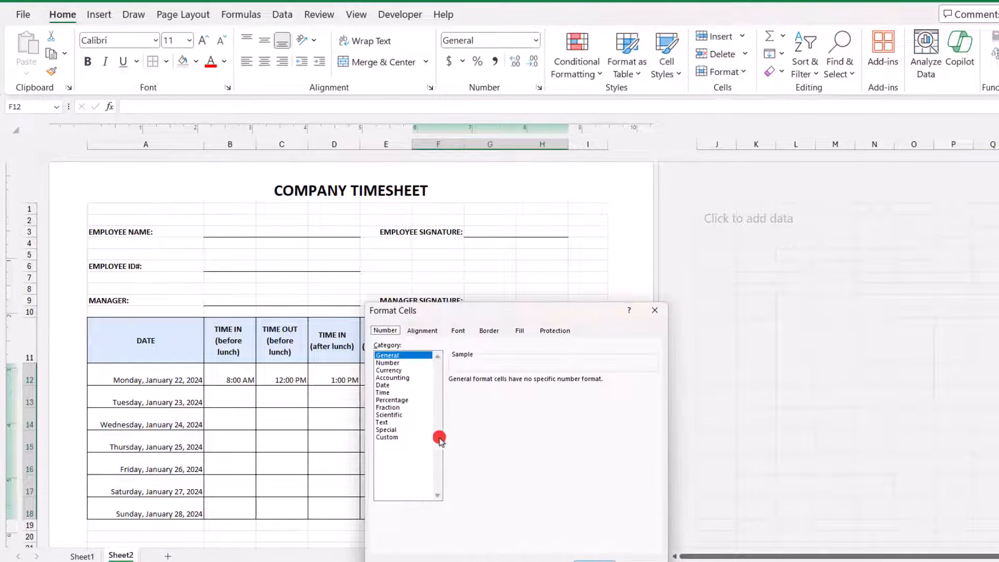
drag(458, 315, 694, 164)
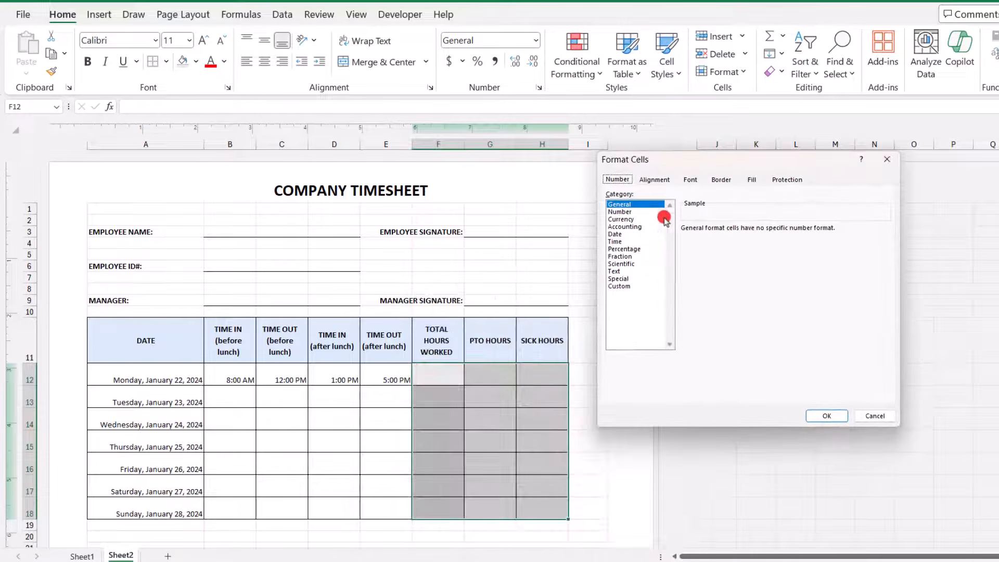
click(636, 241)
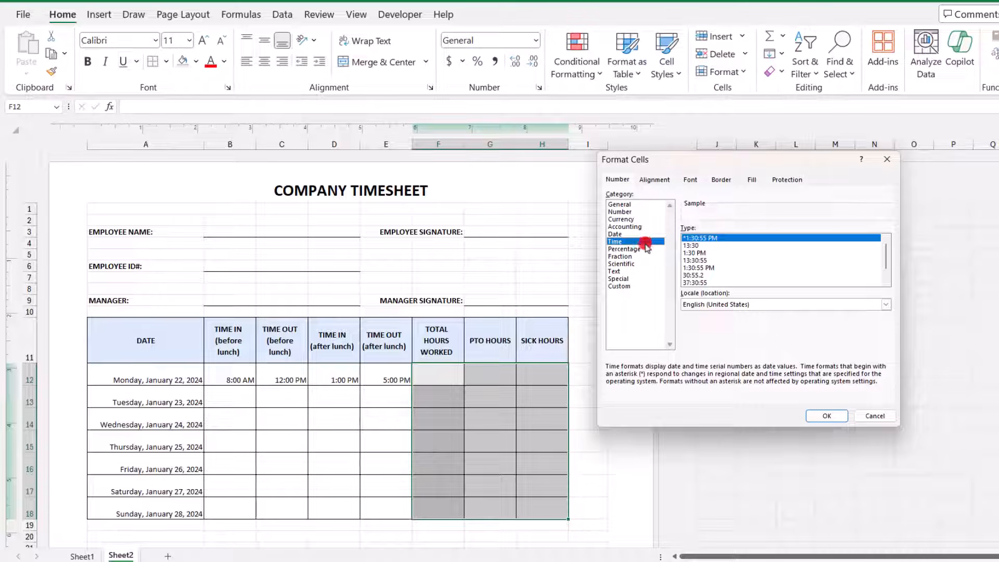
click(706, 245)
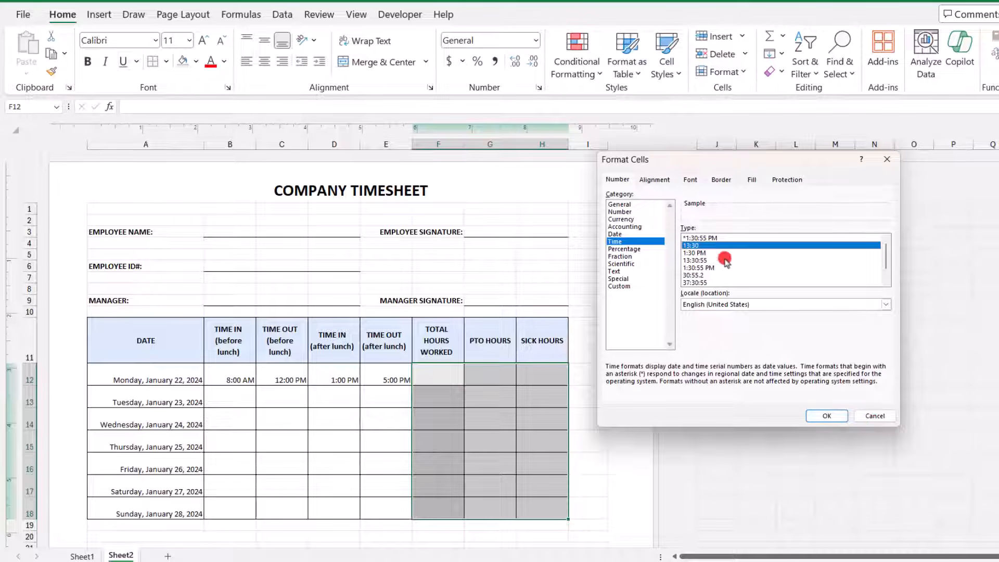
click(826, 416)
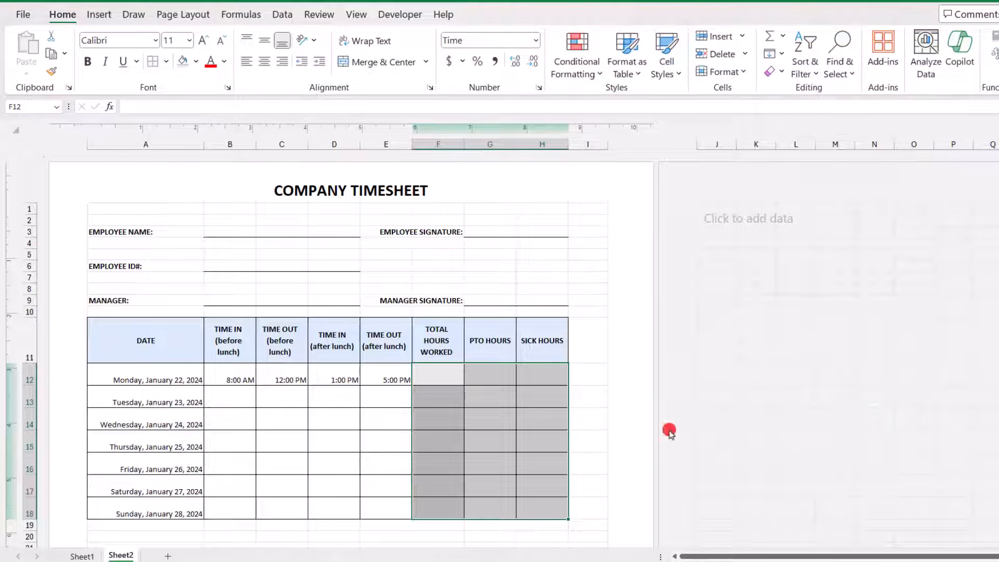
Enter the formula =(C12-B12)+(E12-D12) in F12 to calculate Monday's total hours worked
click(439, 381)
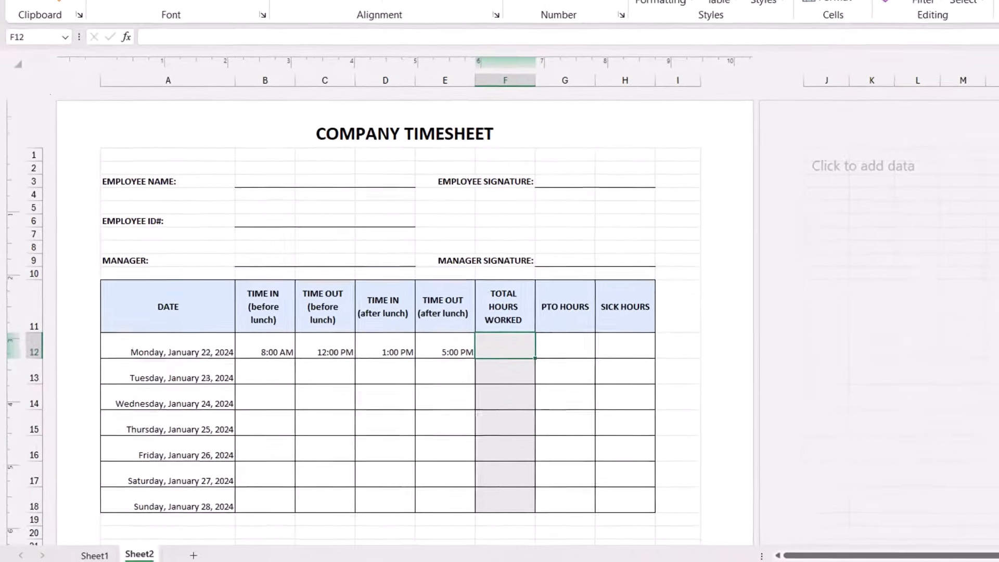
text(=)
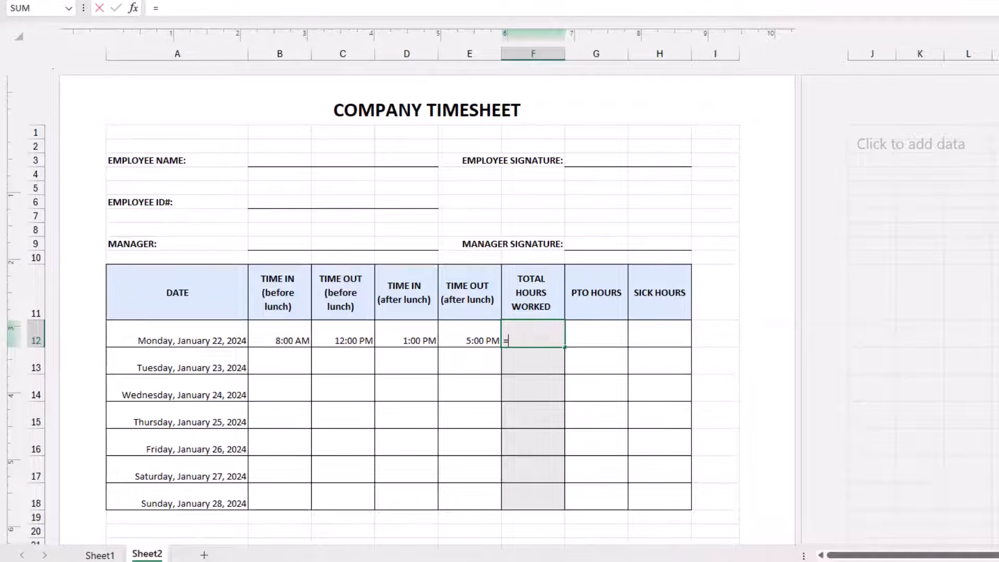
text((C12-)
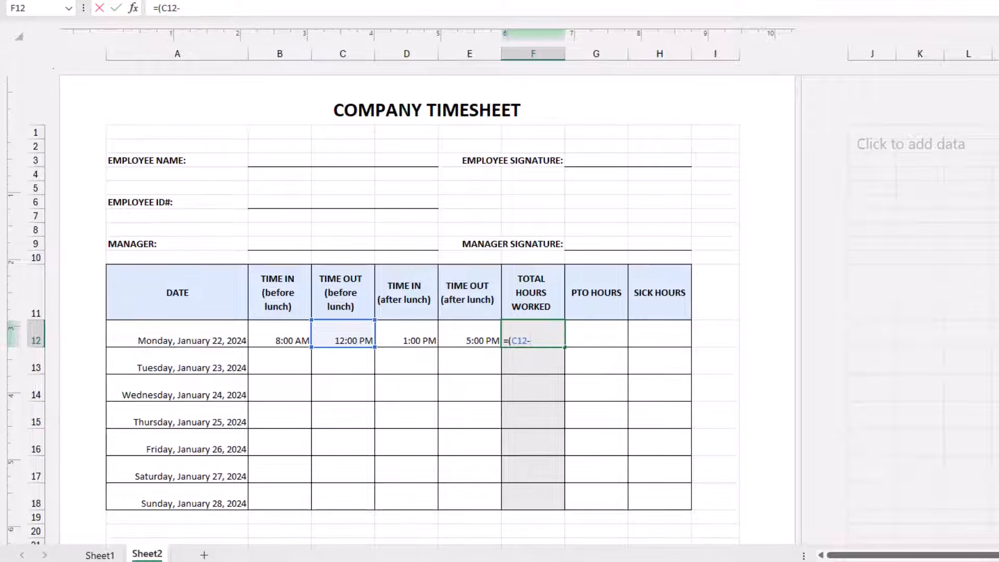
click(279, 334)
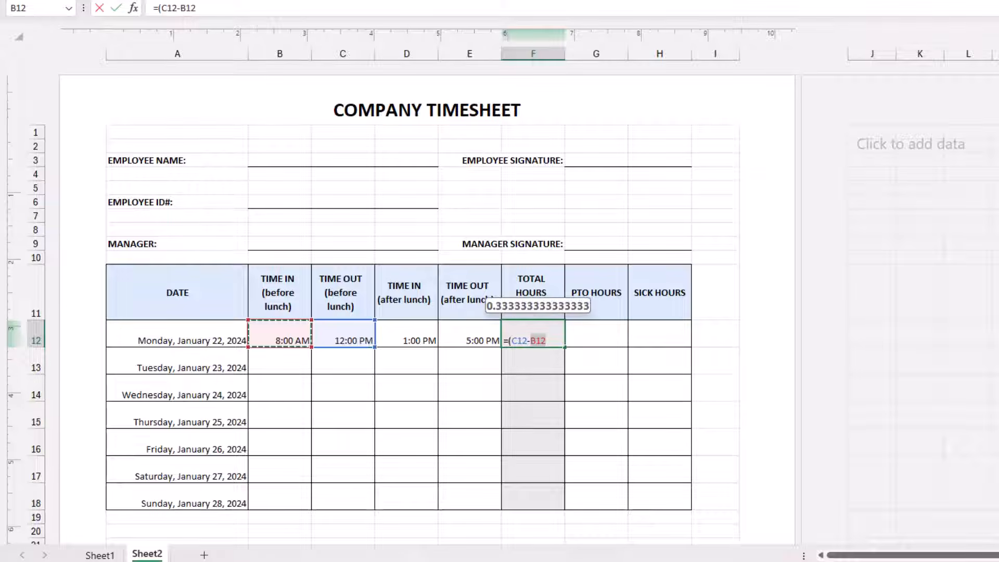
text()+()
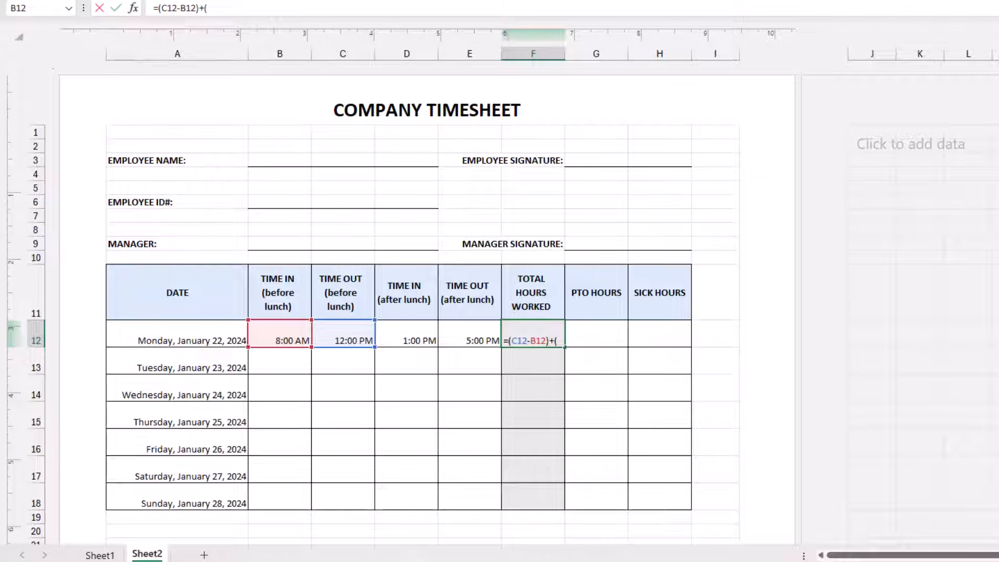
click(470, 334)
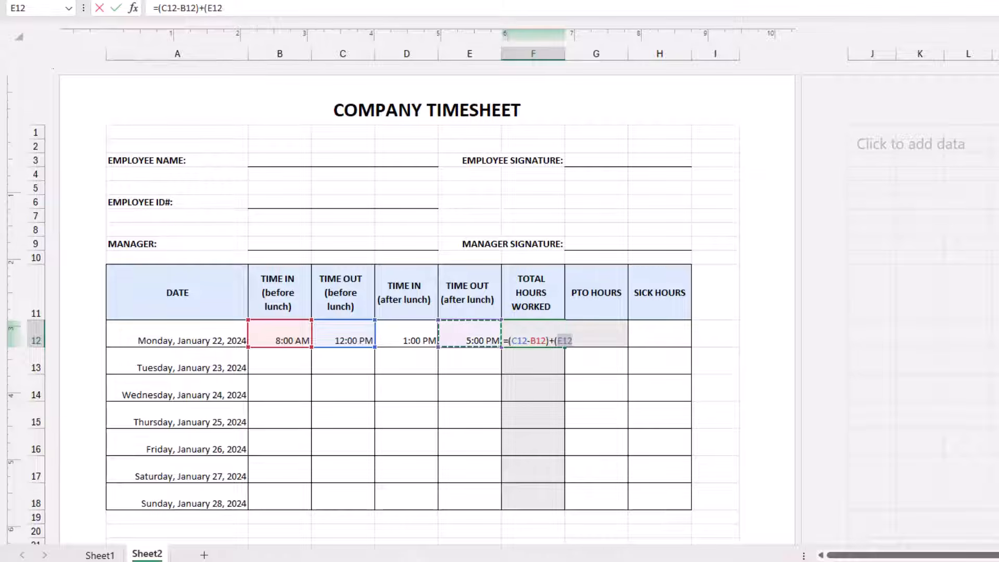
text(-)
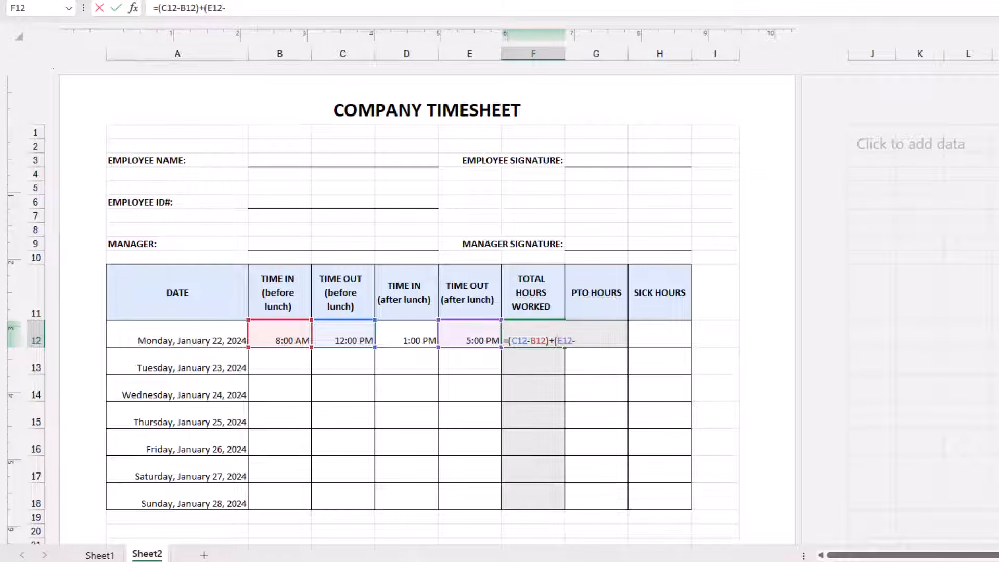
text(D12))
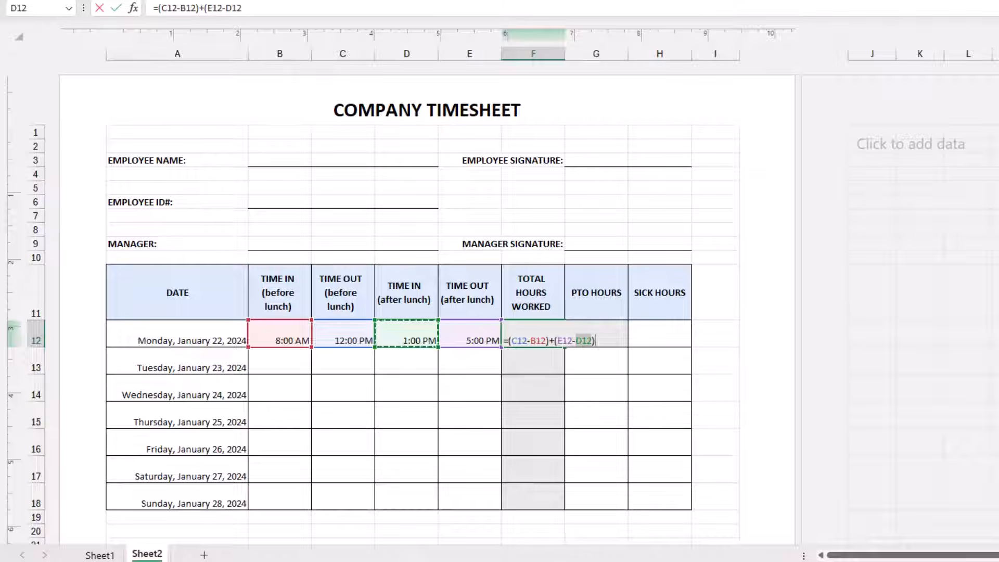
key(ctrl+Return)
click(596, 360)
Copy the total hours formula from F12 into F13:F18
click(533, 334)
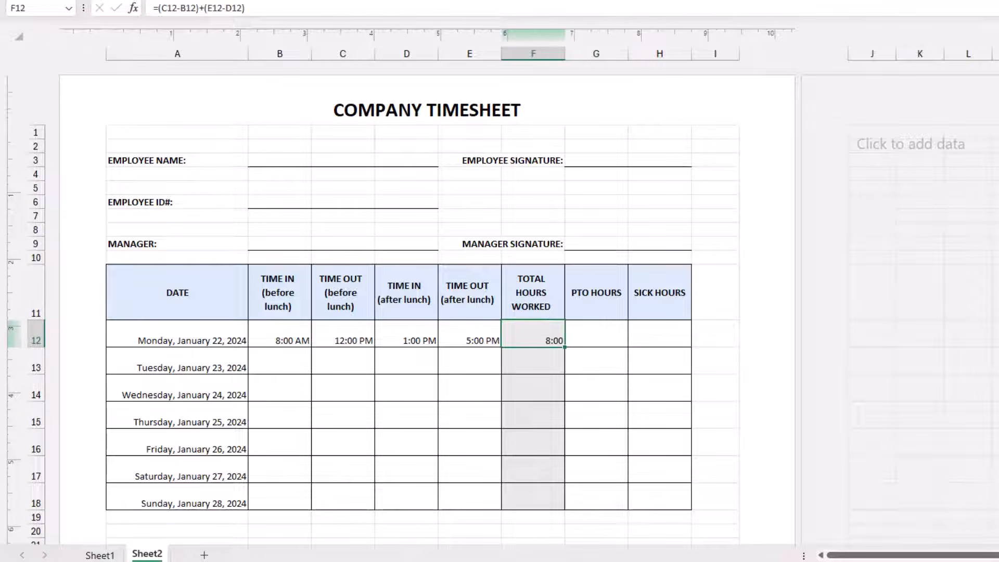
key(ctrl+c)
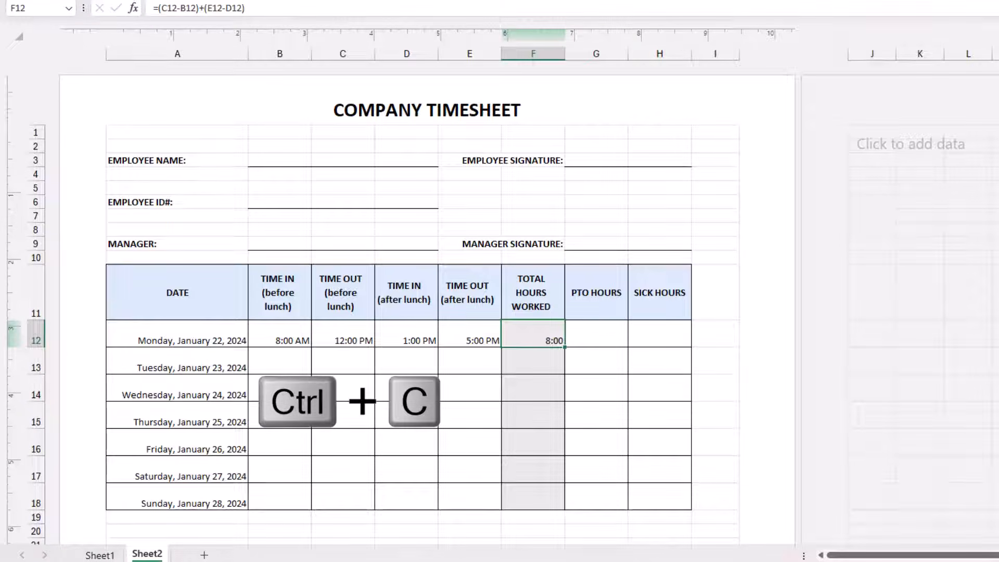
drag(533, 361, 533, 497)
key(Return)
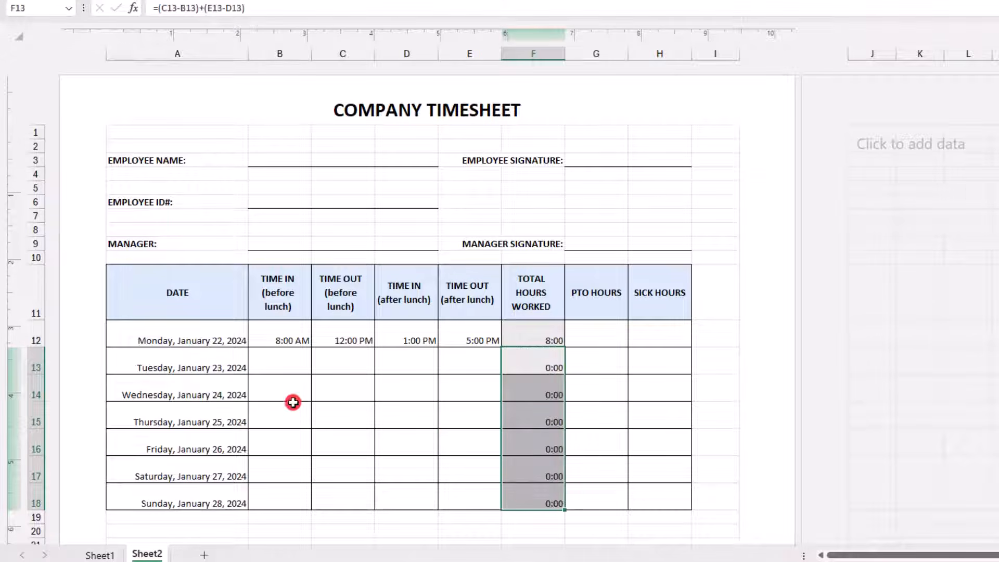
Center the cells B12:H18 horizontally and vertically, and make the total hours in F12:F18 bold
drag(285, 331, 603, 502)
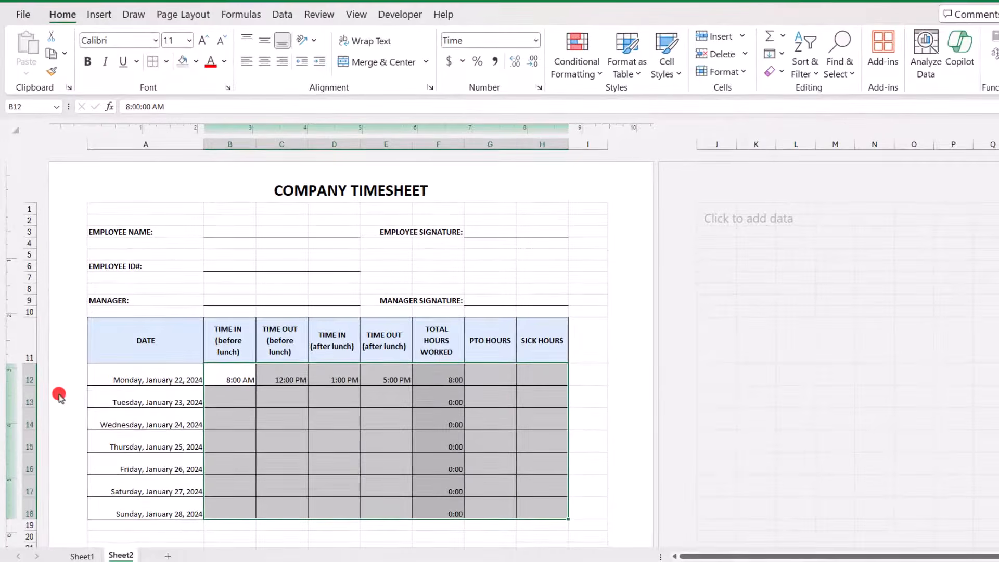
click(266, 62)
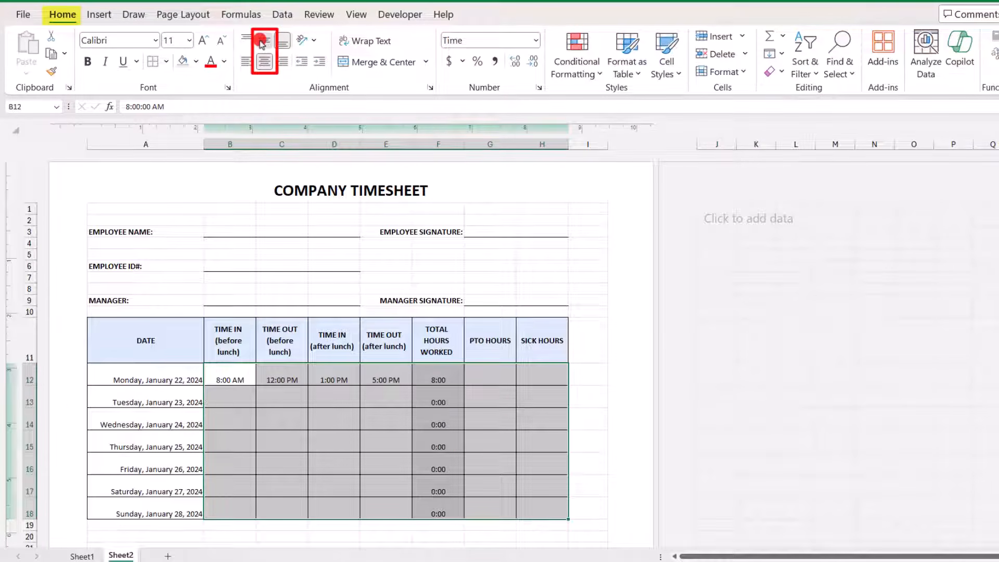
click(261, 41)
key(ctrl+b)
drag(439, 372, 440, 513)
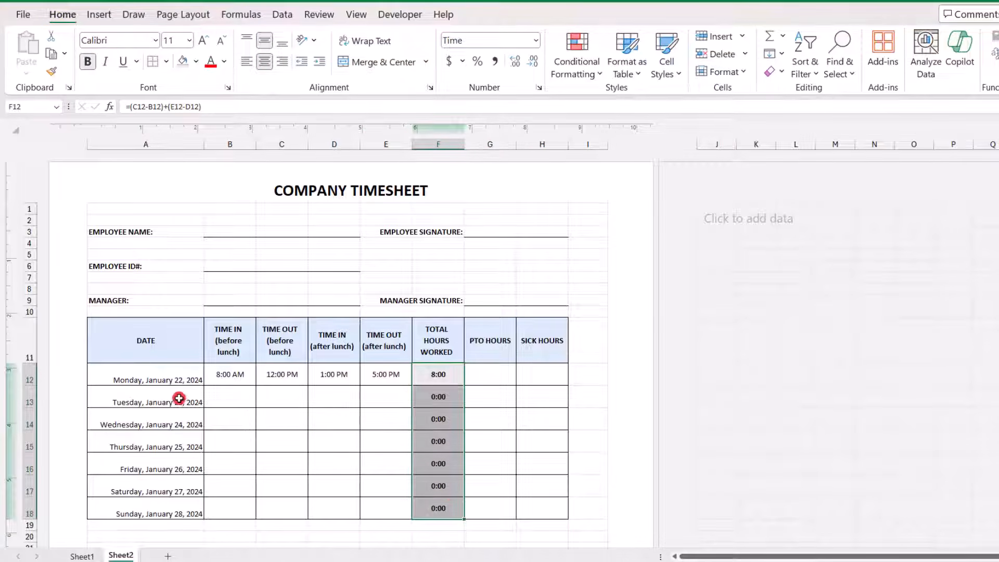
Align the dates in A12:A18 to the vertical middle of their cells
click(179, 380)
drag(179, 380, 168, 513)
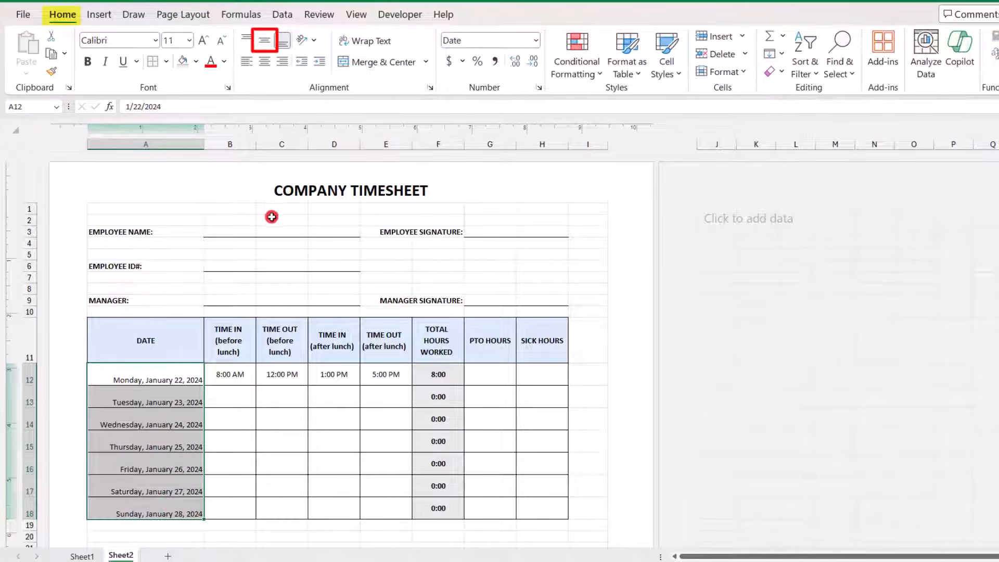
click(261, 42)
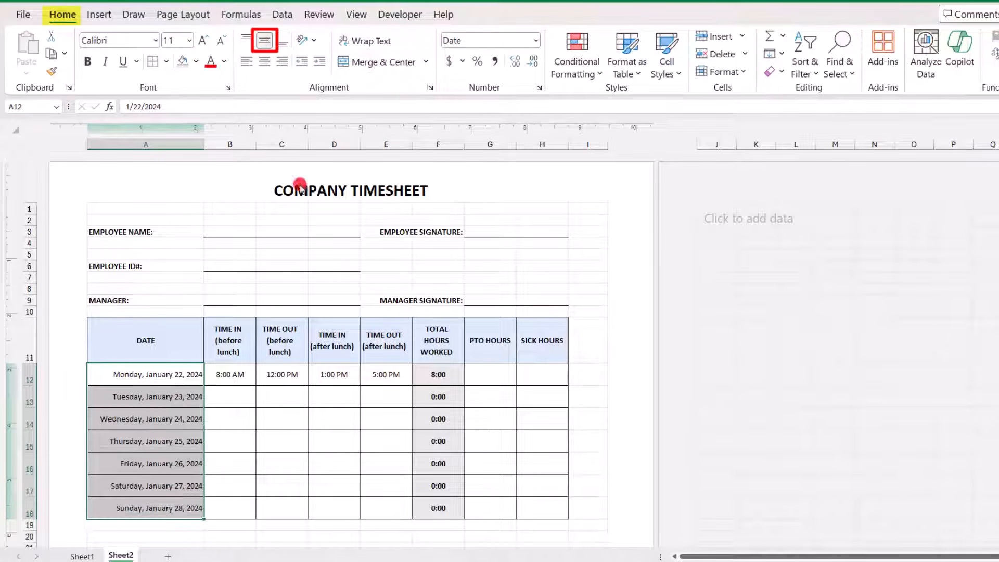
Add the label TOTAL: in E19 and make it bold and right-aligned
click(393, 525)
text(TOT)
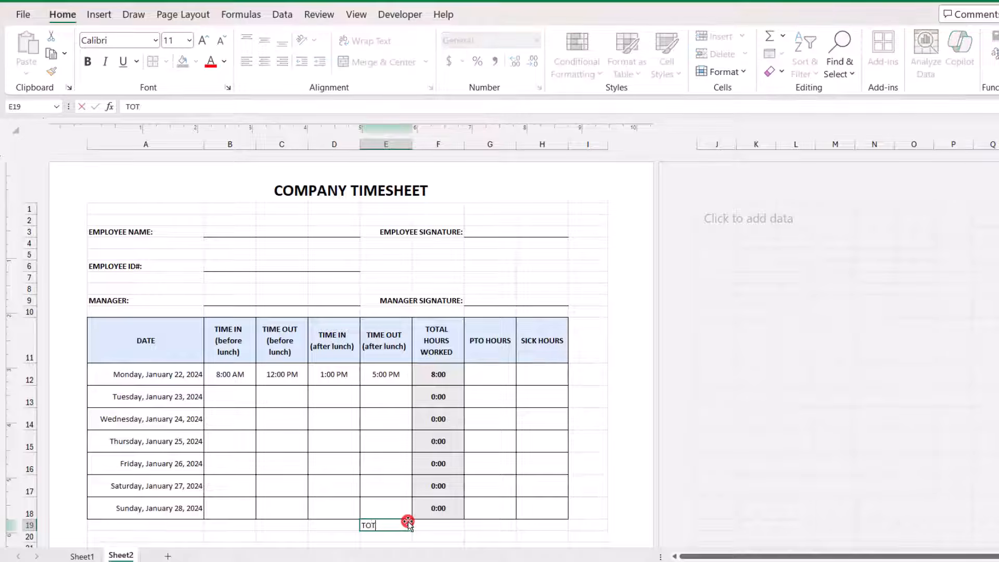
text(AL:)
key(Tab)
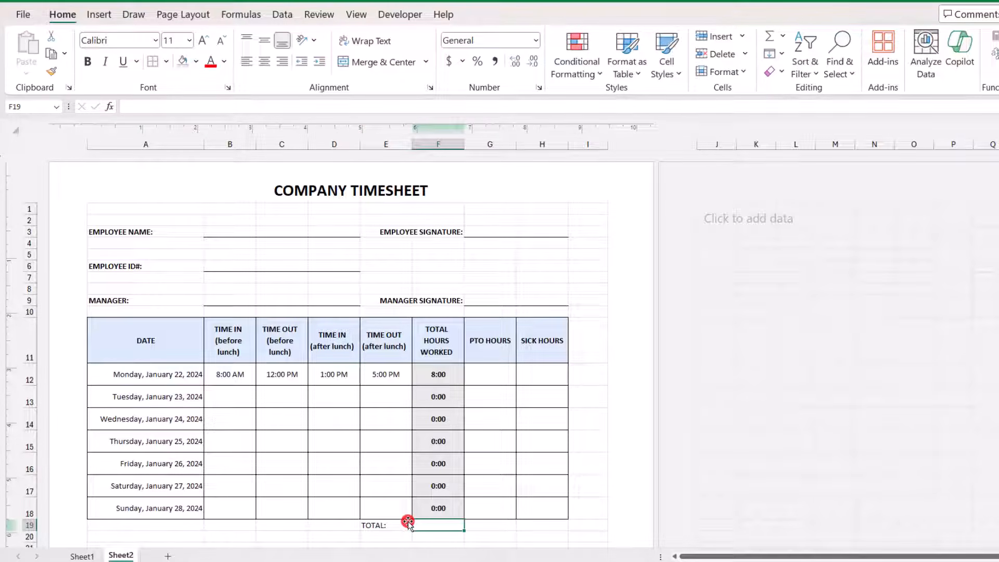
click(408, 522)
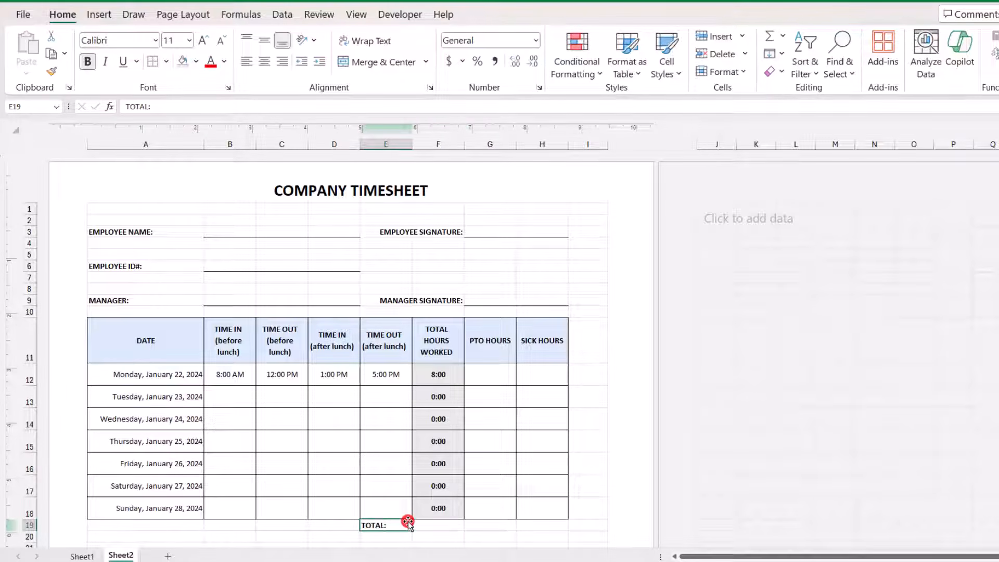
key(ctrl+b)
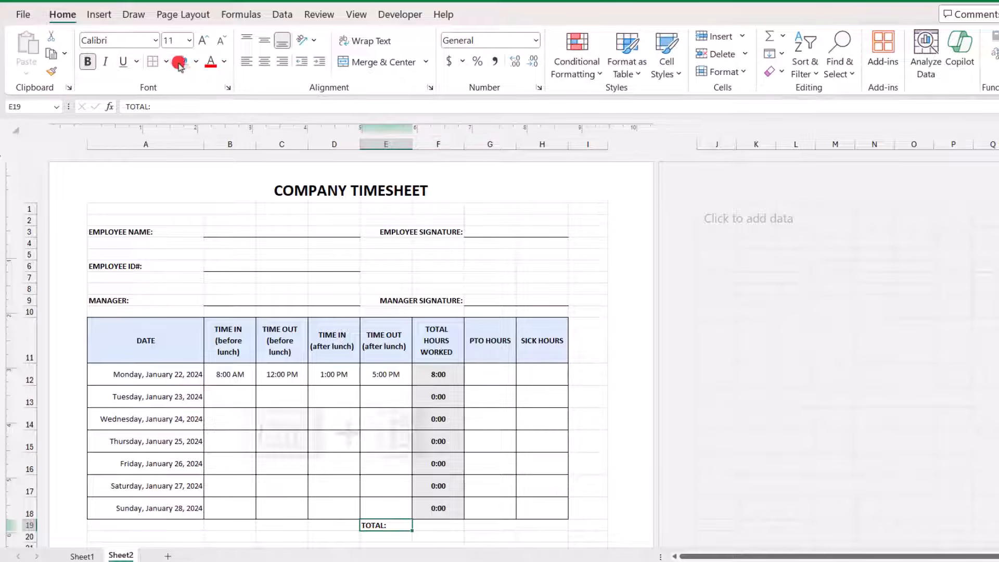
click(282, 61)
Sum the total hours worked in F19 with =SUM(F12:F18)
click(458, 526)
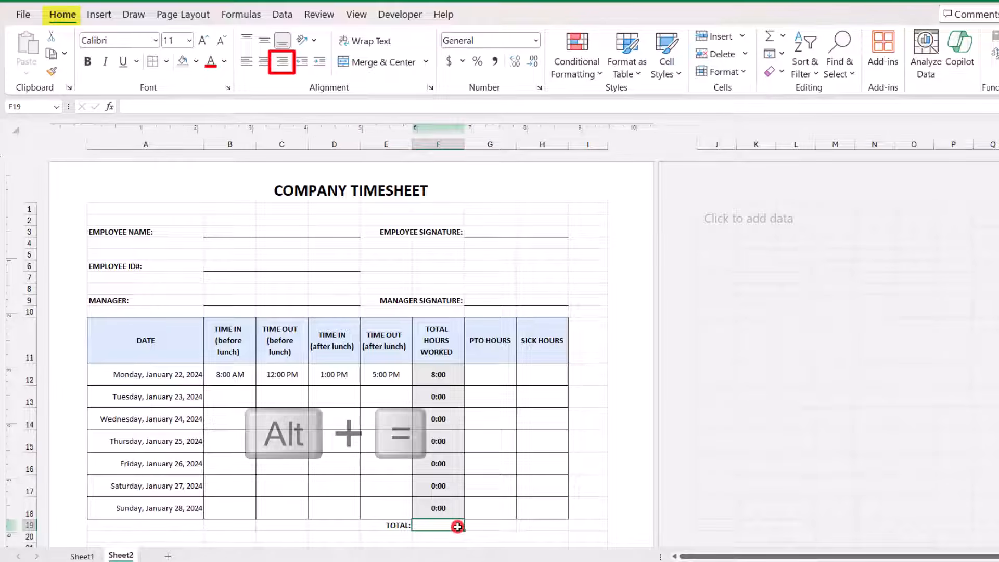
key(alt+equal)
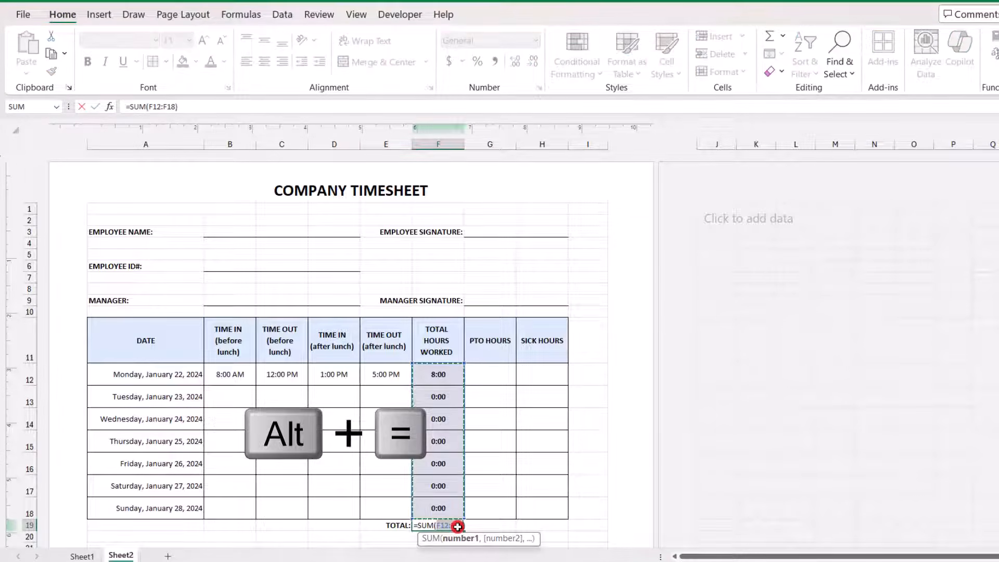
key(Return)
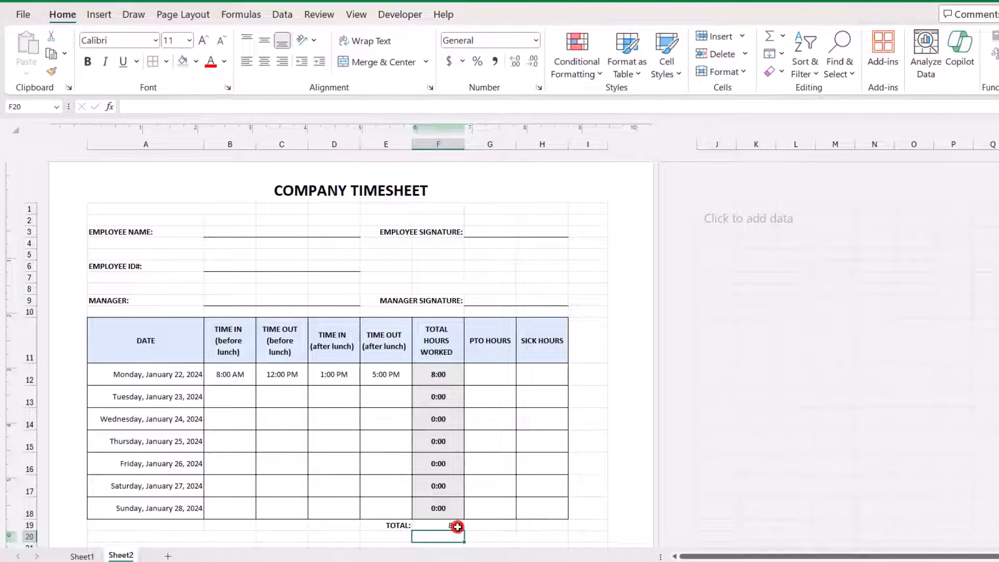
Copy the sum from F19 across to the PTO hours and sick hours totals in G19:H19
click(457, 527)
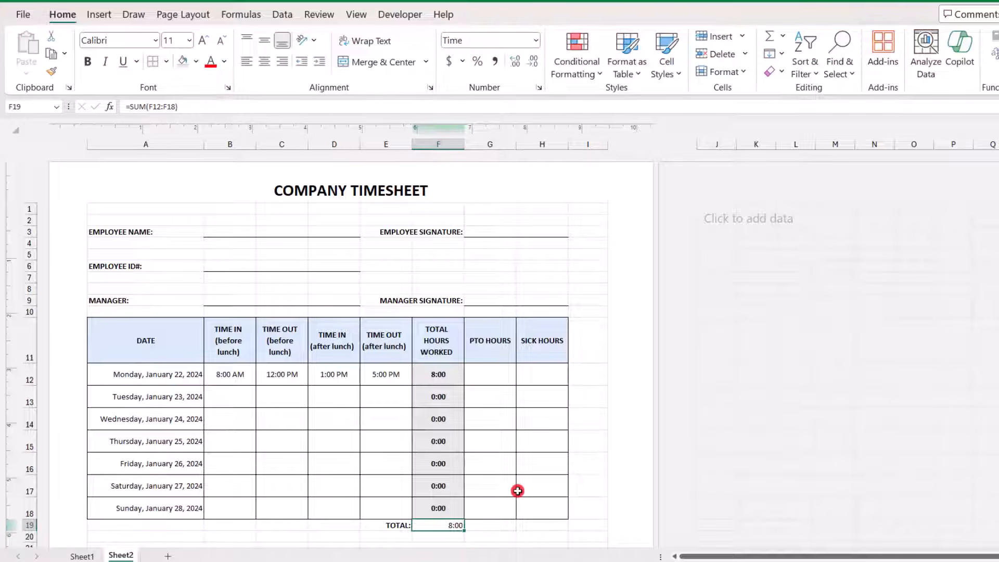
key(ctrl+c)
key(shift+Right)
key(shift+Right)
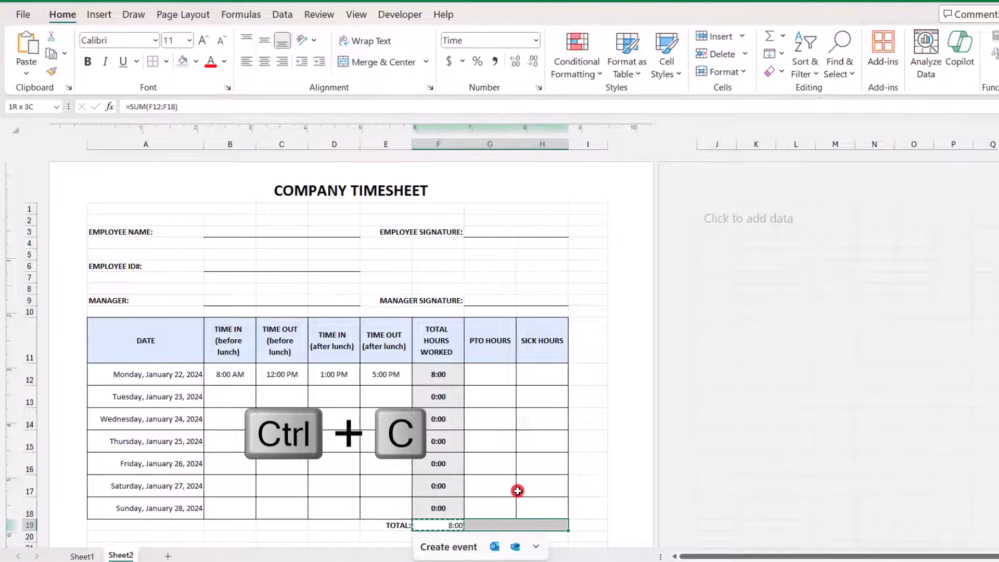
key(ctrl+v)
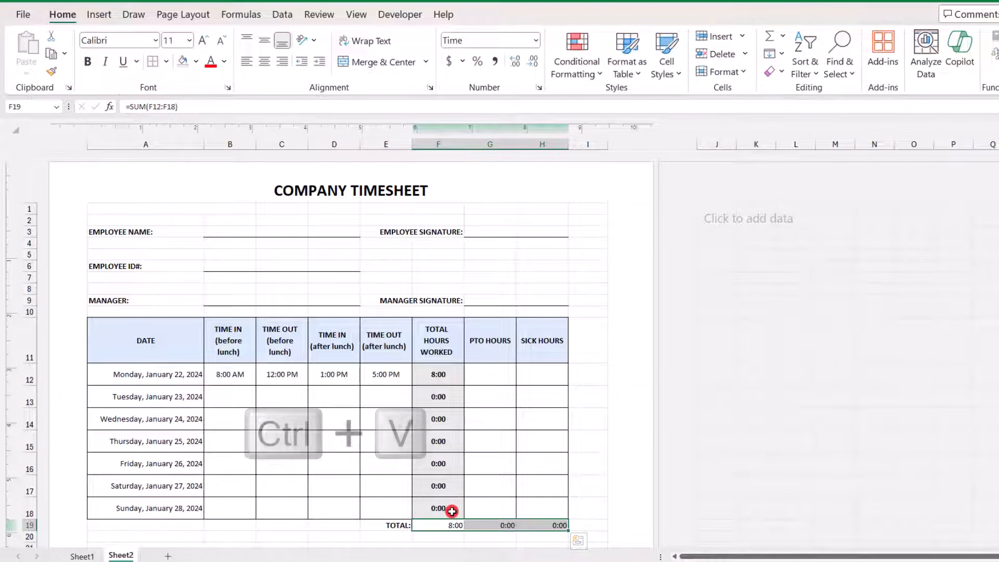
Fill the total row cells E19:H19 with the same light gray as the total hours column
drag(398, 525, 552, 525)
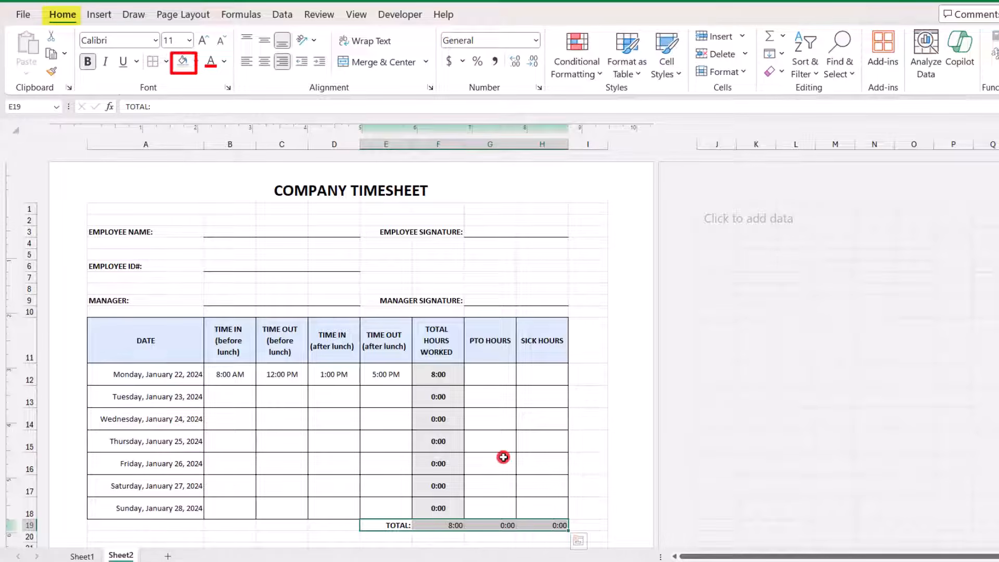
click(183, 63)
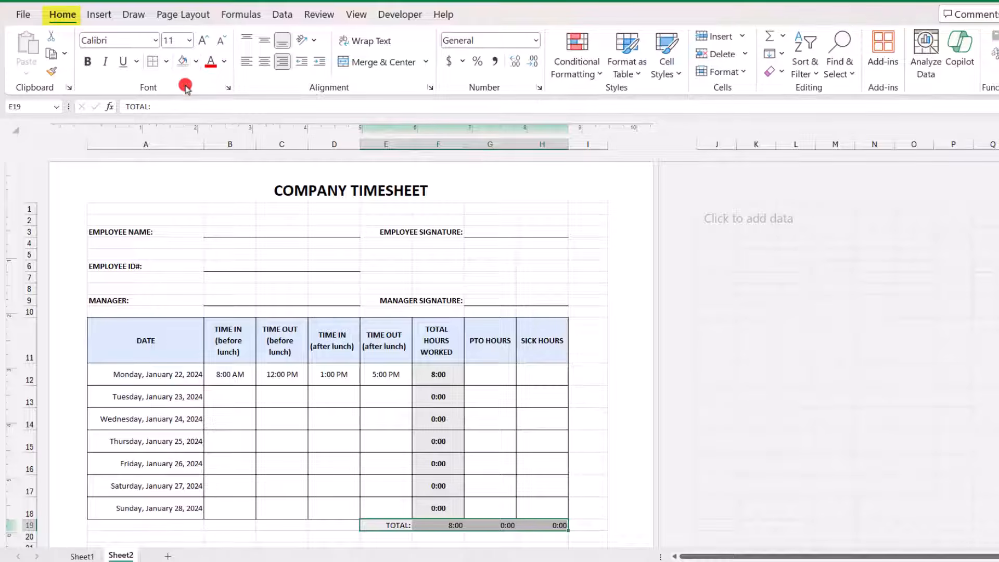
Make the total row cells E19:H19 bold, and set the font size of the whole sheet to 14
key(ctrl+b)
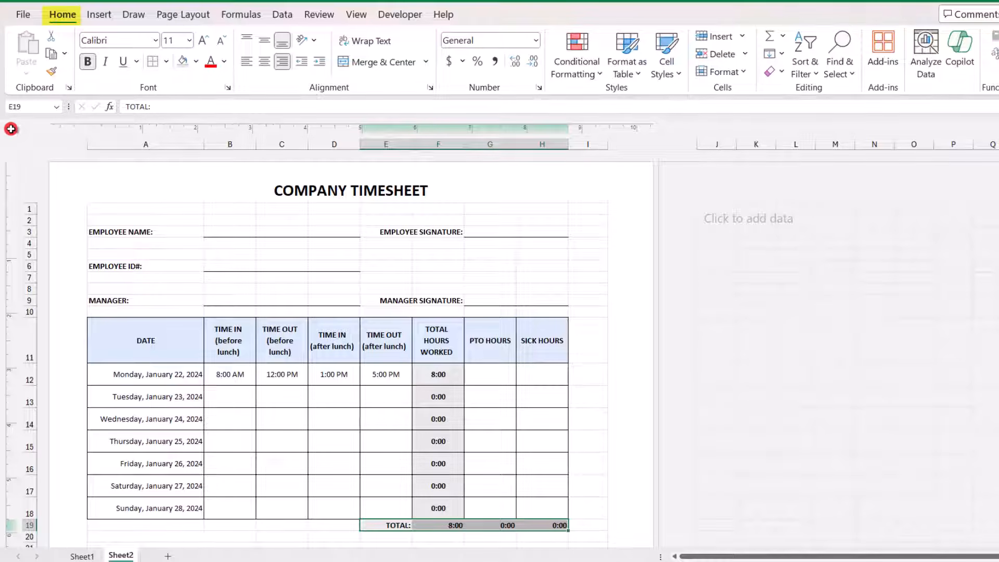
click(10, 128)
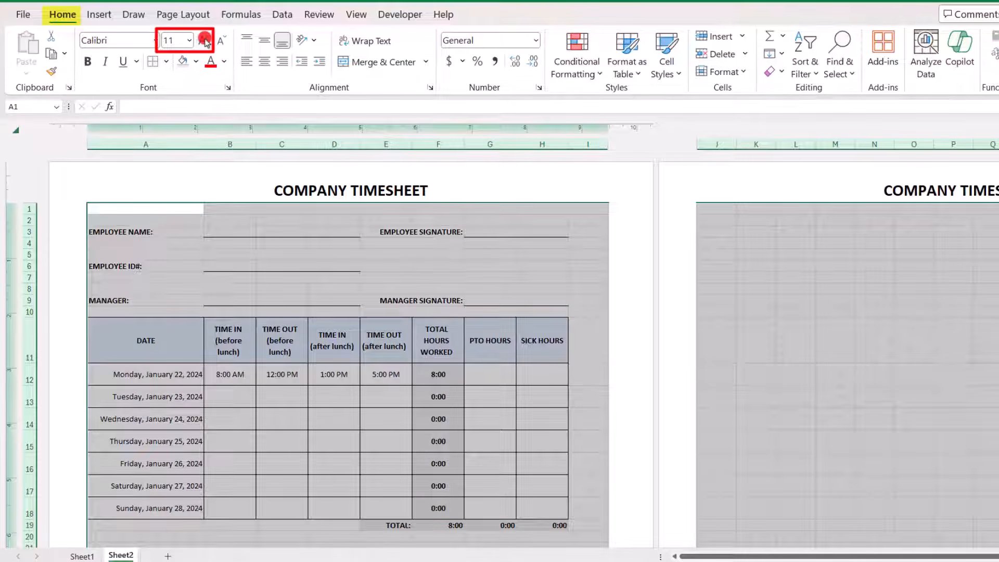
click(173, 40)
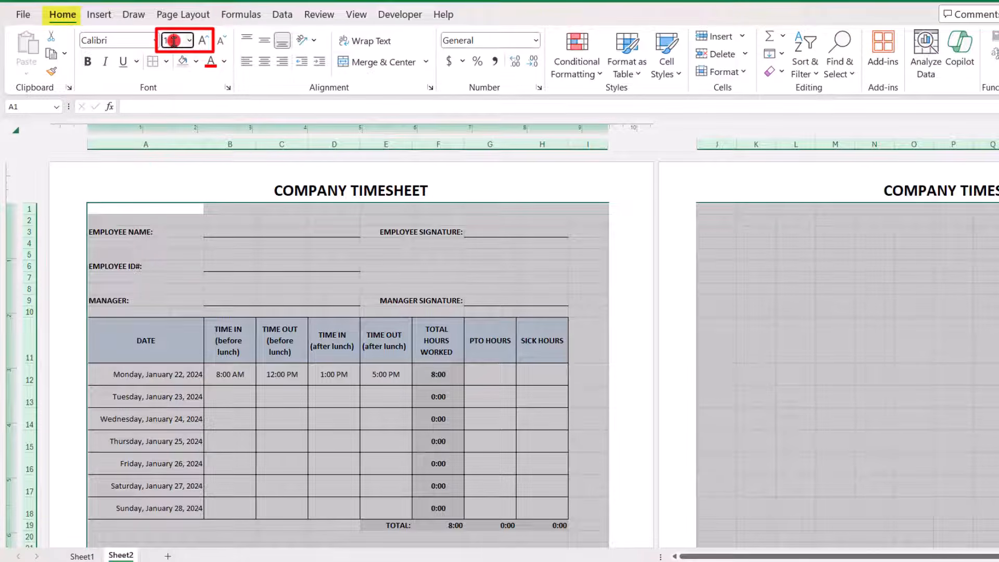
text(14)
key(Return)
Widen the SICK HOURS and PTO HOURS columns (H and G) so their headings fit inside the cells
click(570, 412)
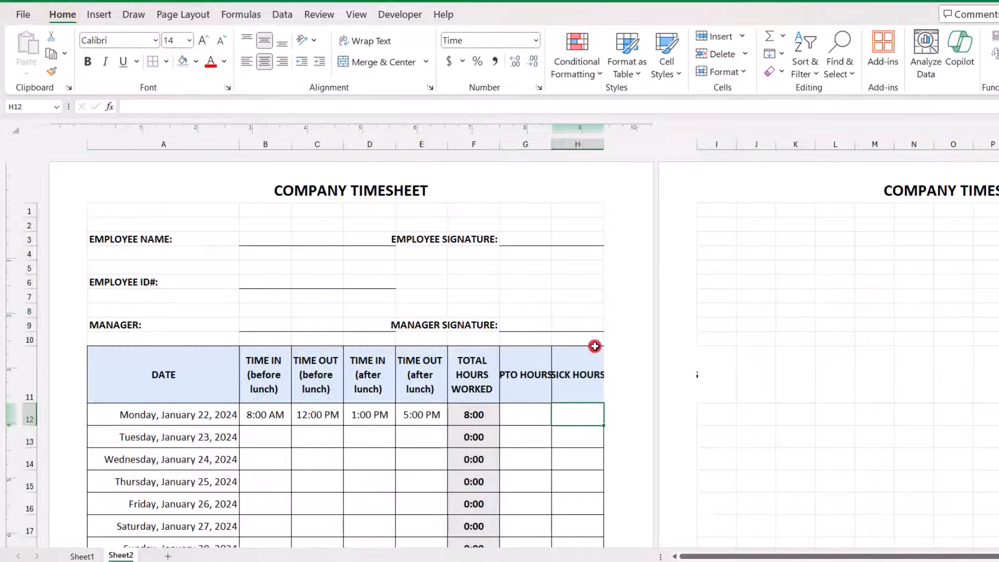
drag(606, 147, 619, 148)
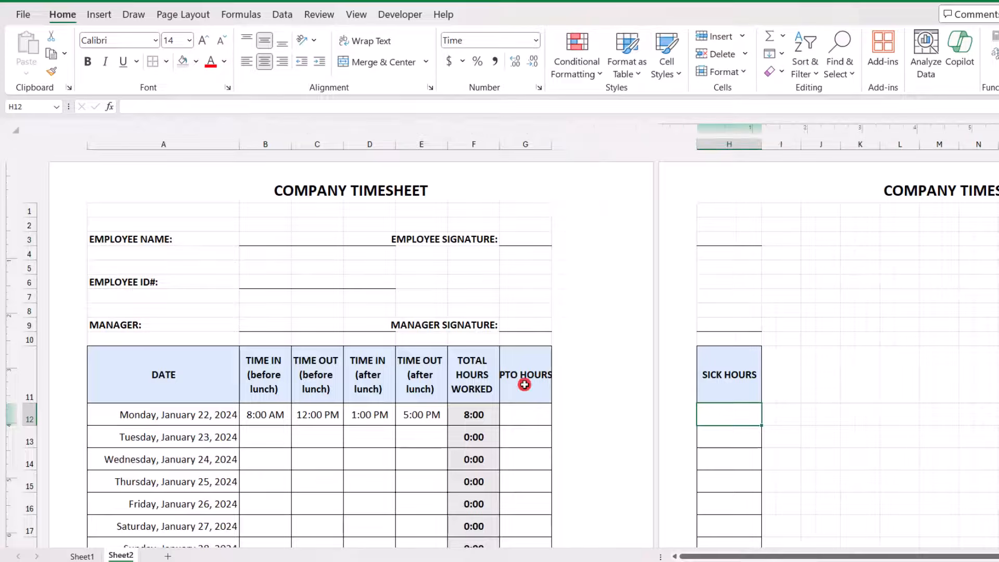
drag(546, 144, 555, 143)
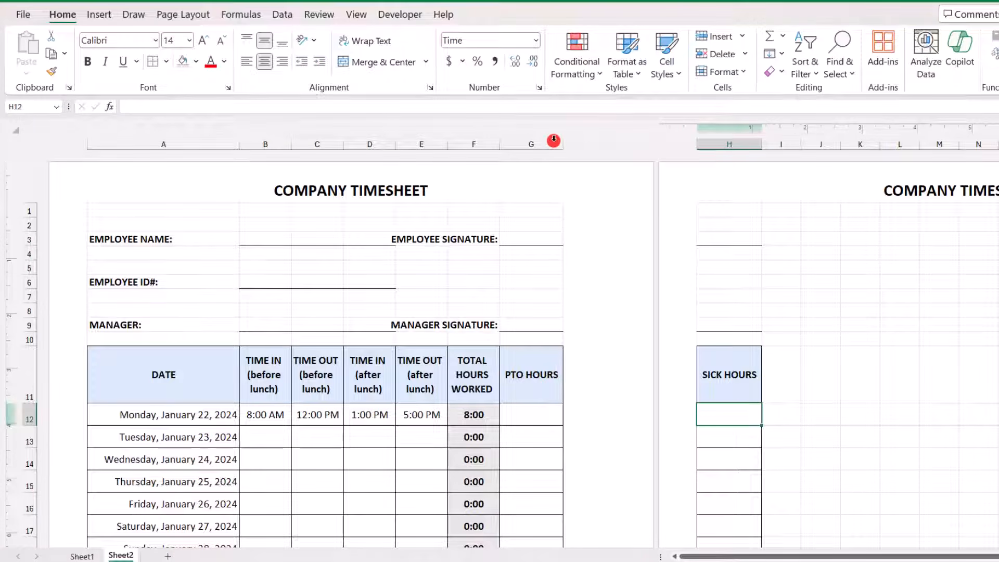
Scale the printout to fit 1 page wide by 1 page tall
click(205, 15)
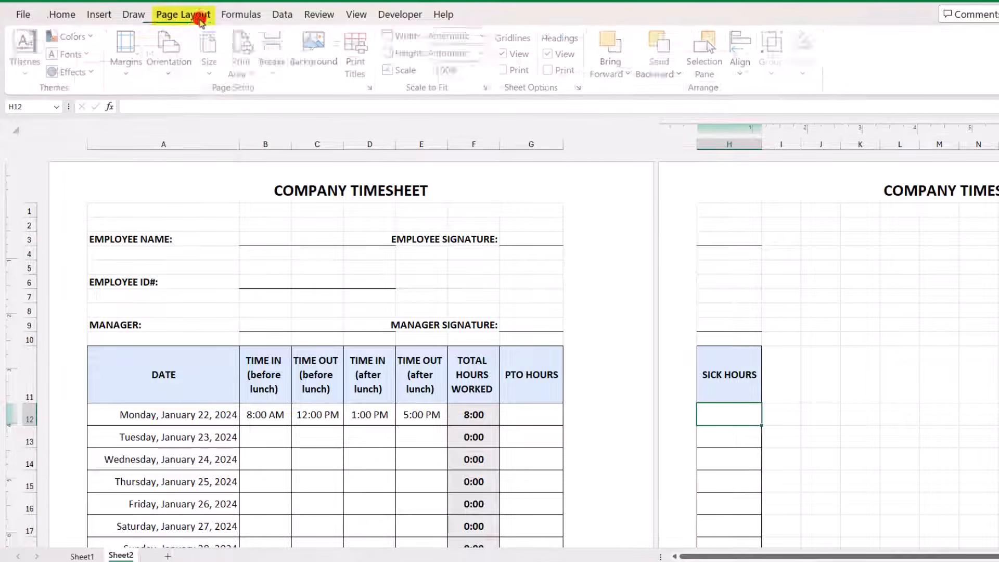
click(373, 88)
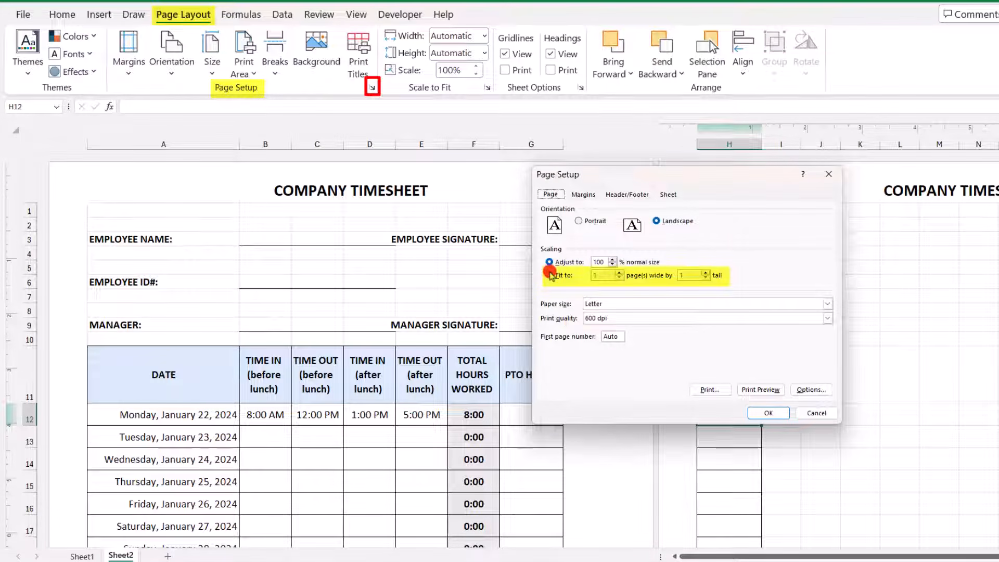
click(549, 274)
click(765, 413)
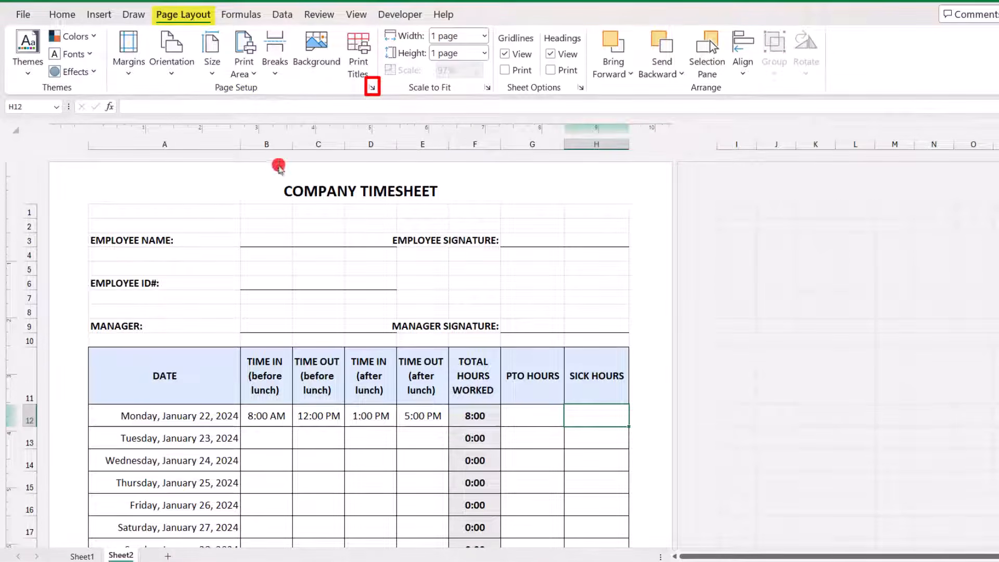
Check the resulting scaling percentage in Page Setup, preview the printed timesheet, and return to the sheet
click(372, 87)
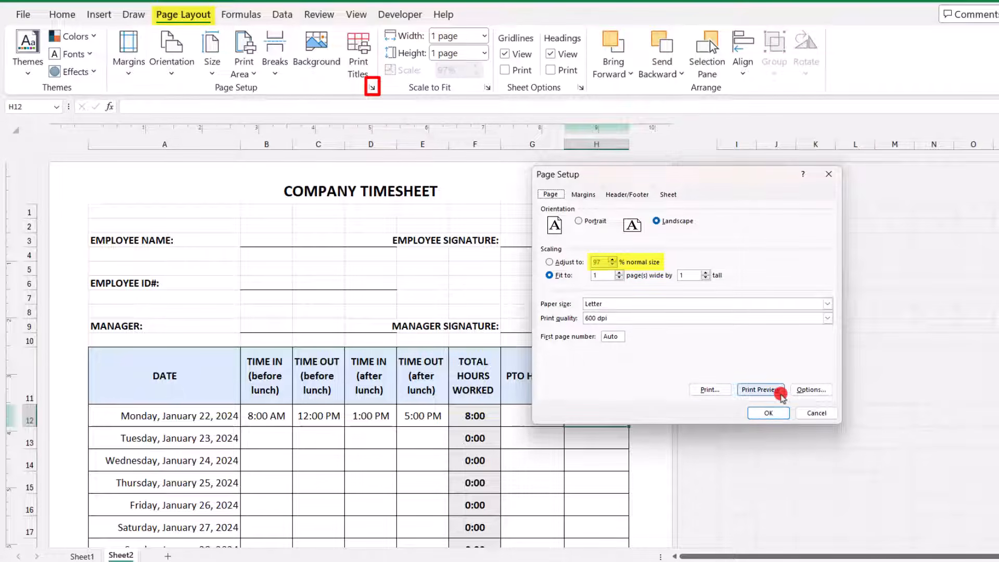
click(760, 390)
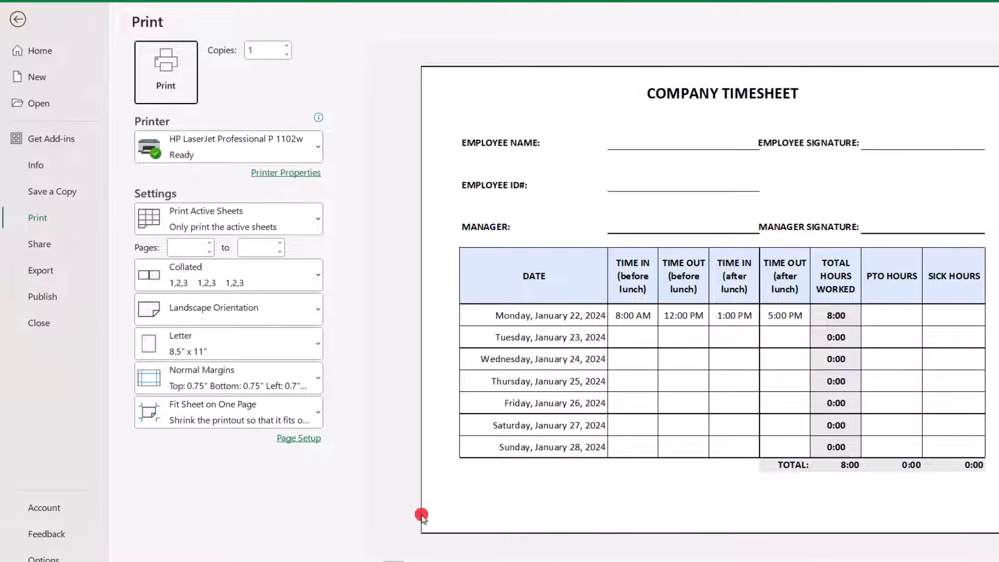
key(Escape)
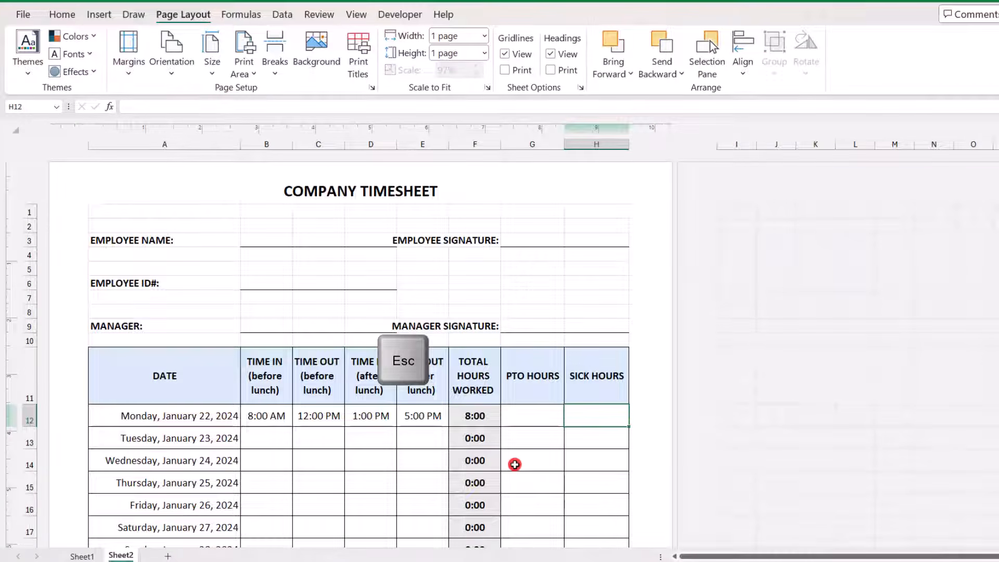
Enter the label FOR HR USE ONLY: in A21 below the total row and make it bold
scroll(175, 490, down, 2)
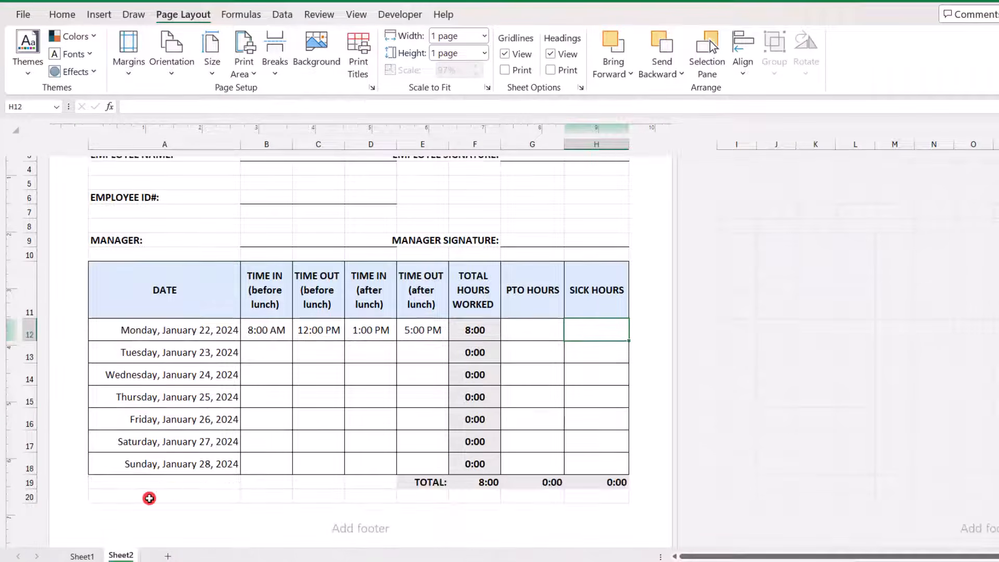
scroll(147, 495, down, 1)
scroll(138, 491, down, 2)
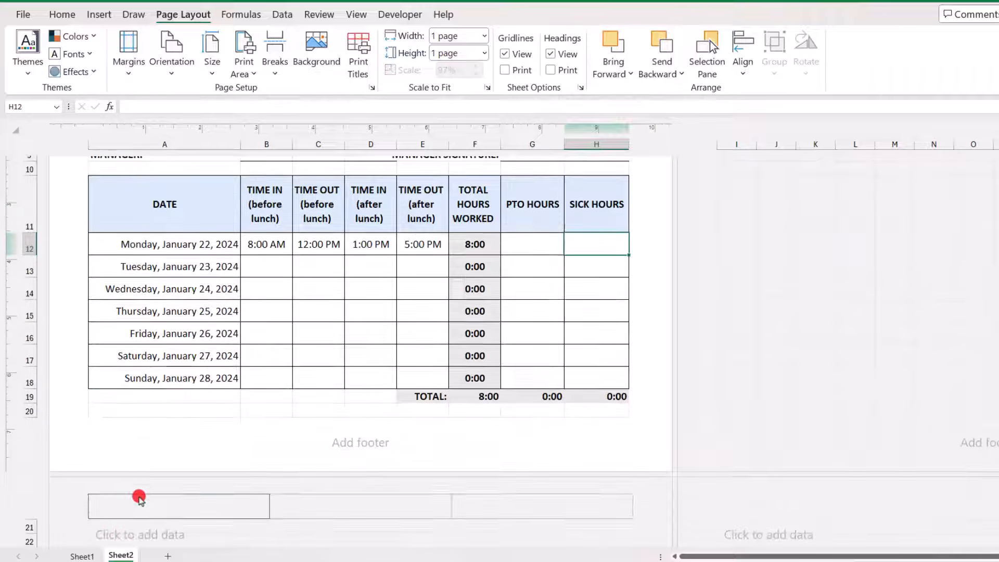
click(139, 485)
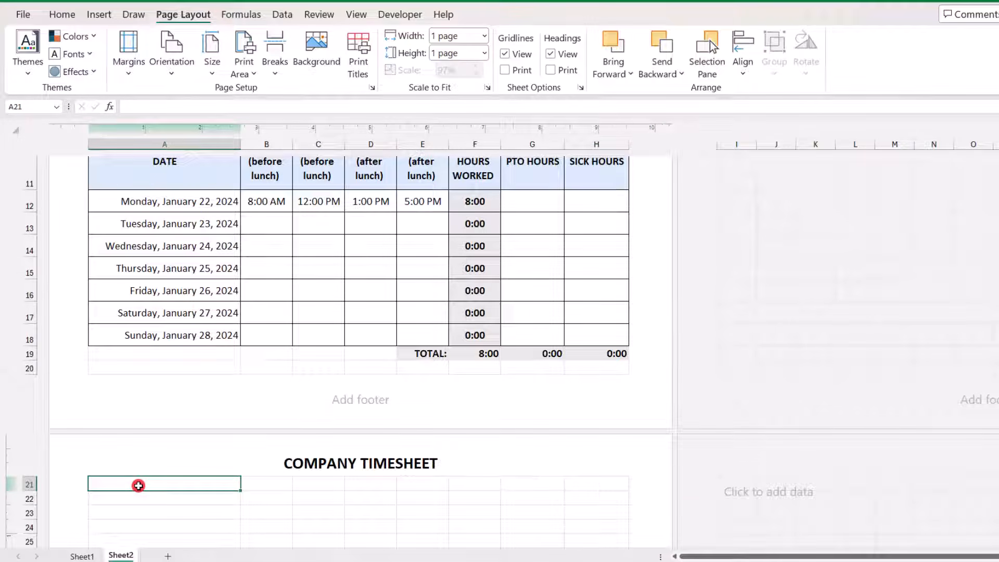
text(FOR HR)
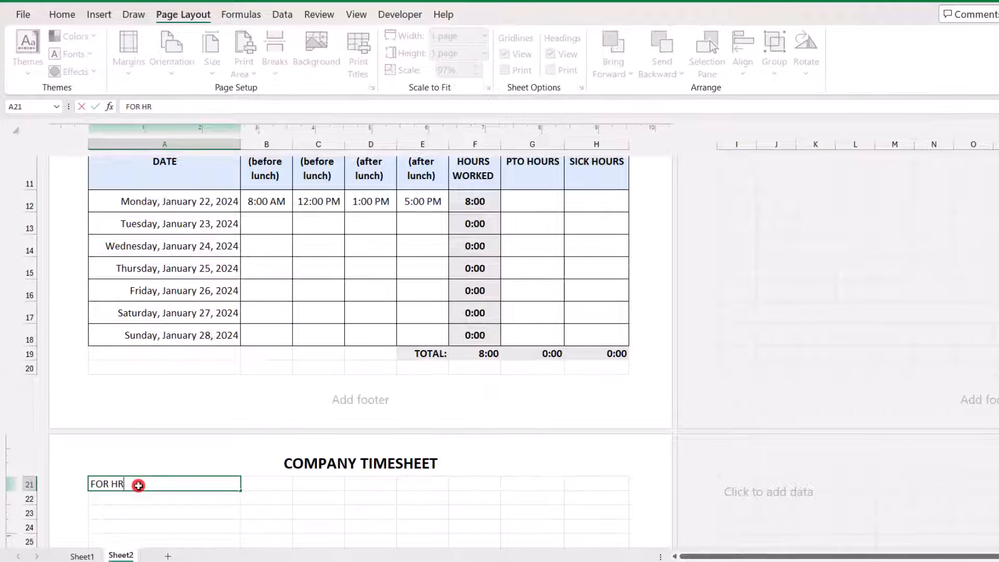
text( USE ONLY:)
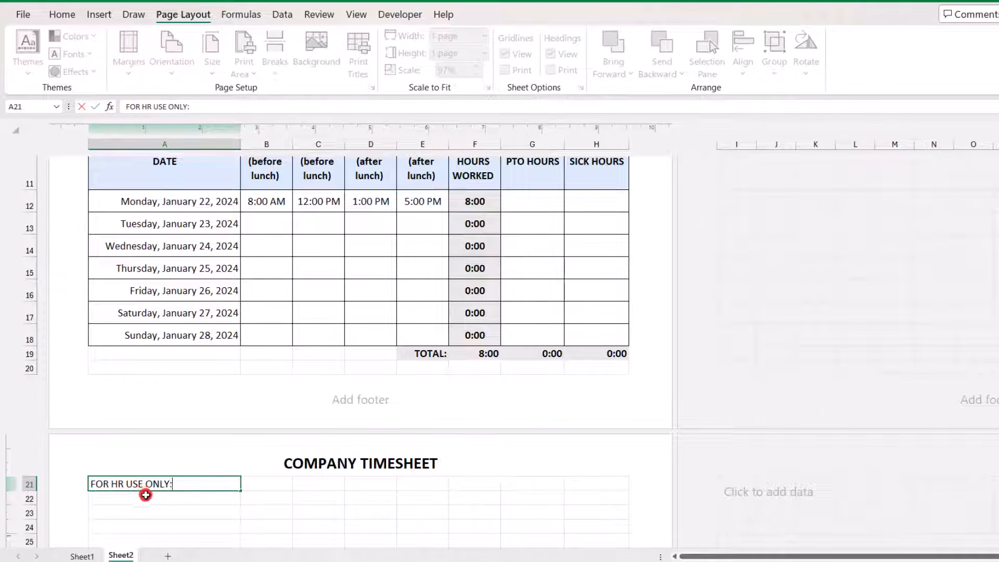
key(Return)
click(154, 387)
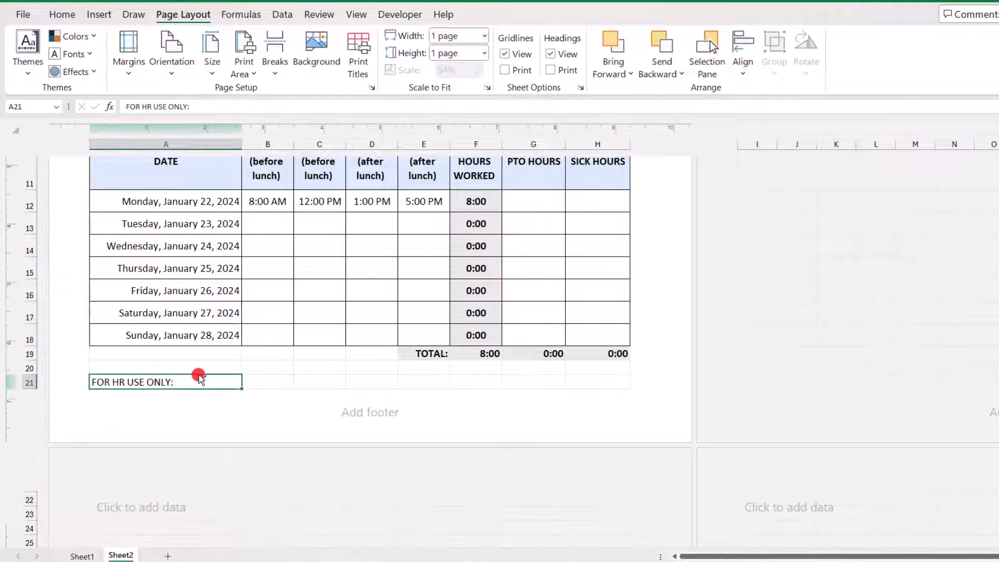
key(ctrl+b)
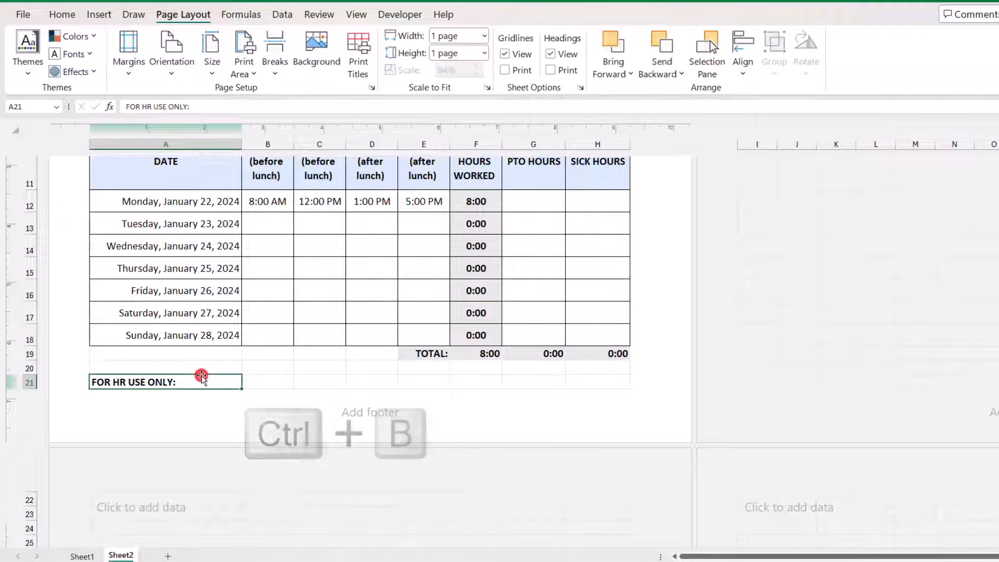
Fill the HR heading row A21:H21 with light gray and add a bottom border along it
drag(206, 383, 585, 380)
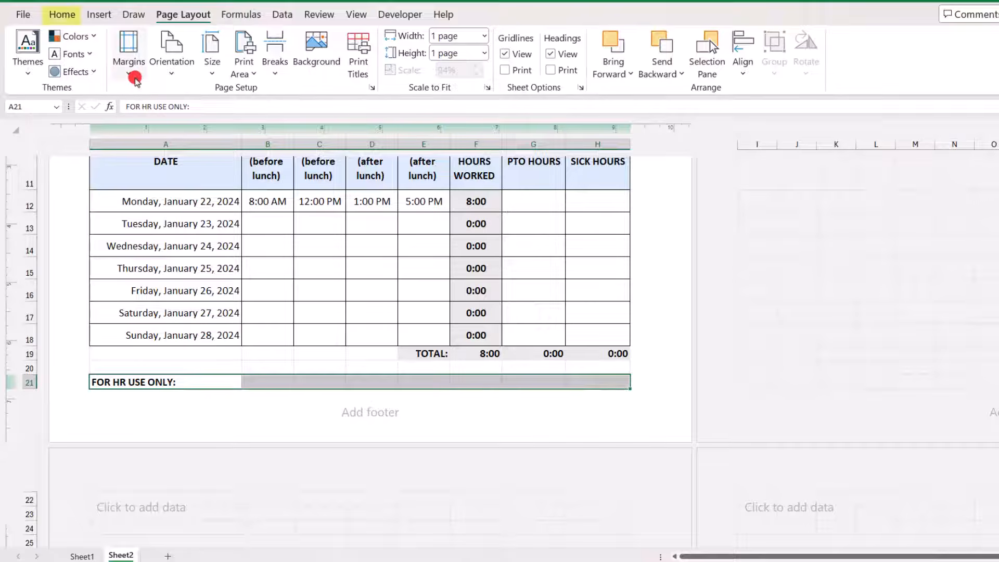
click(63, 14)
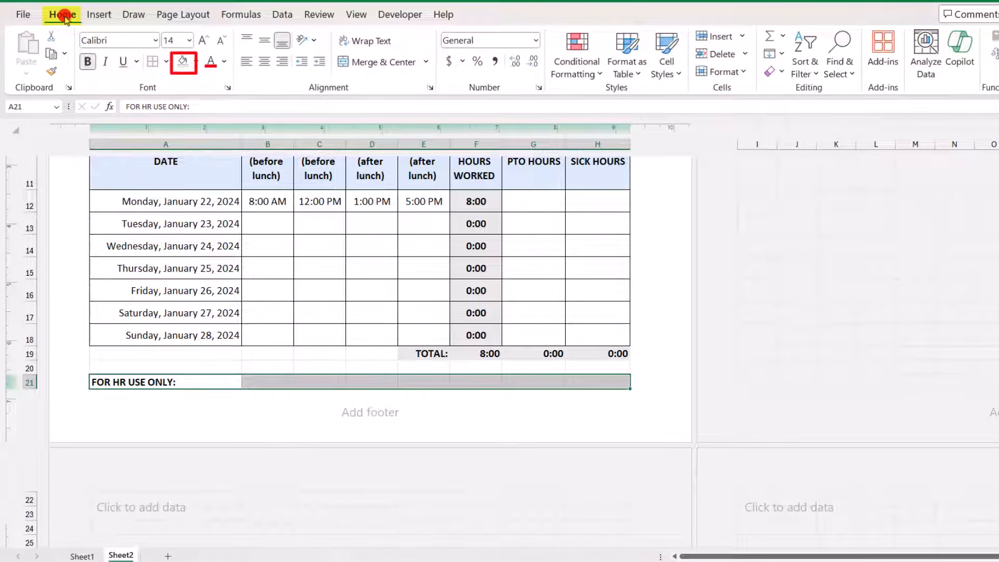
click(183, 61)
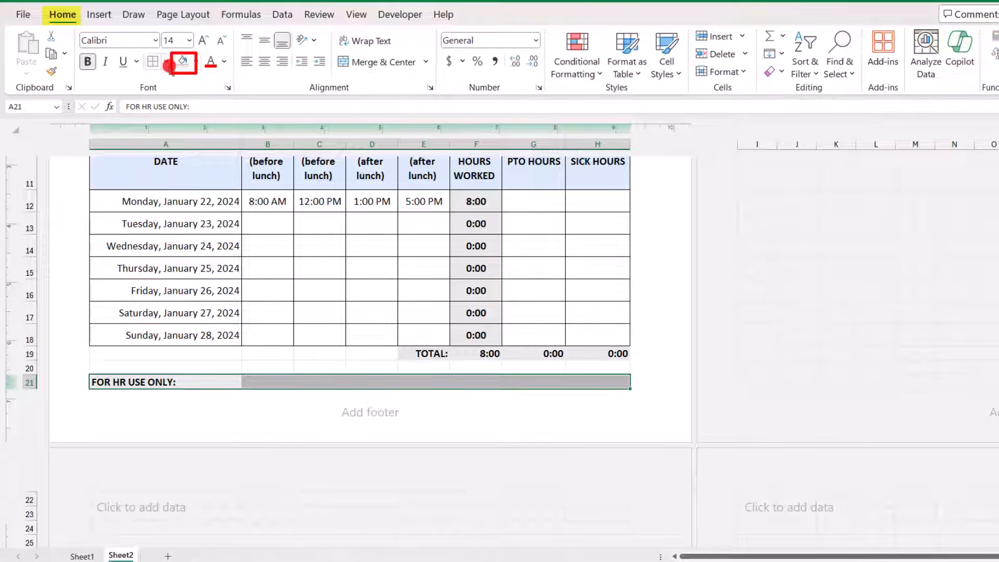
click(165, 61)
click(169, 99)
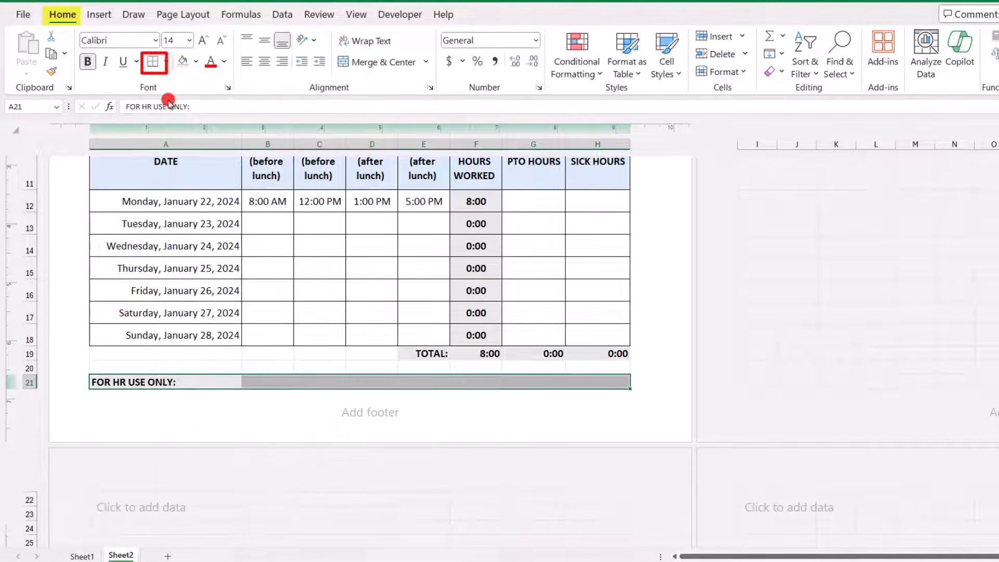
Enter the label DATE PROCESSED: in A23 under the HR heading
scroll(158, 454, down, 1)
click(153, 466)
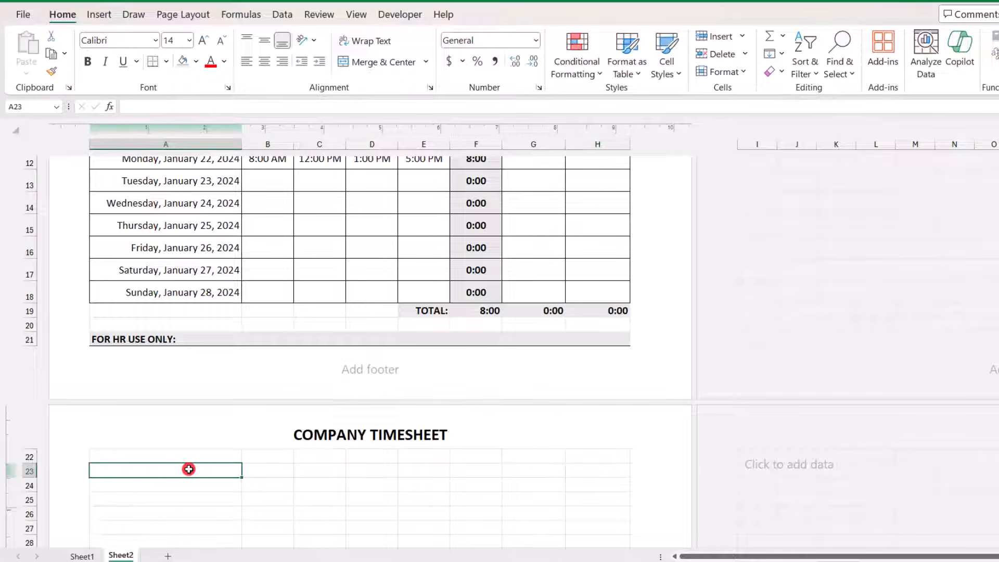
text(DA)
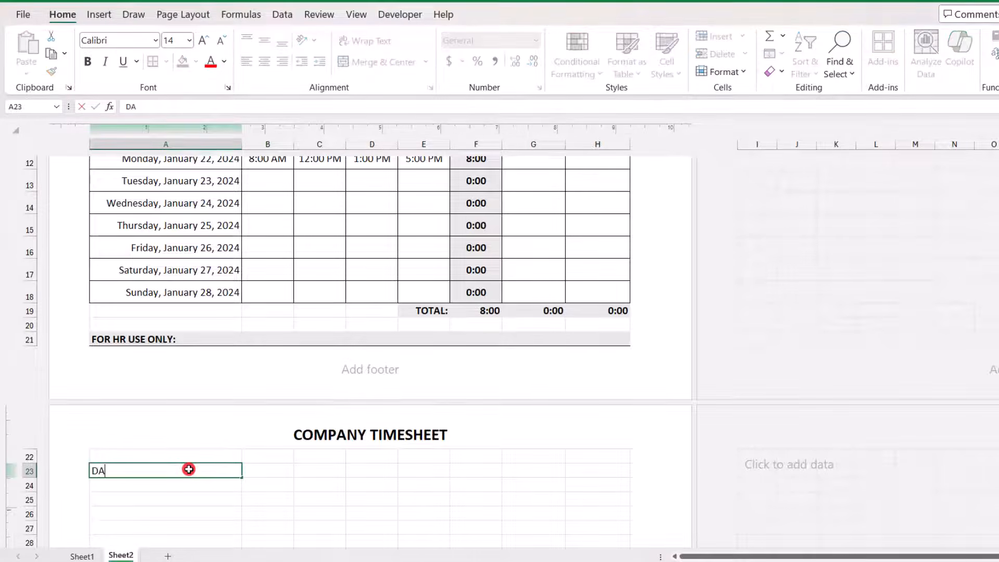
text(TE PROCESSED:)
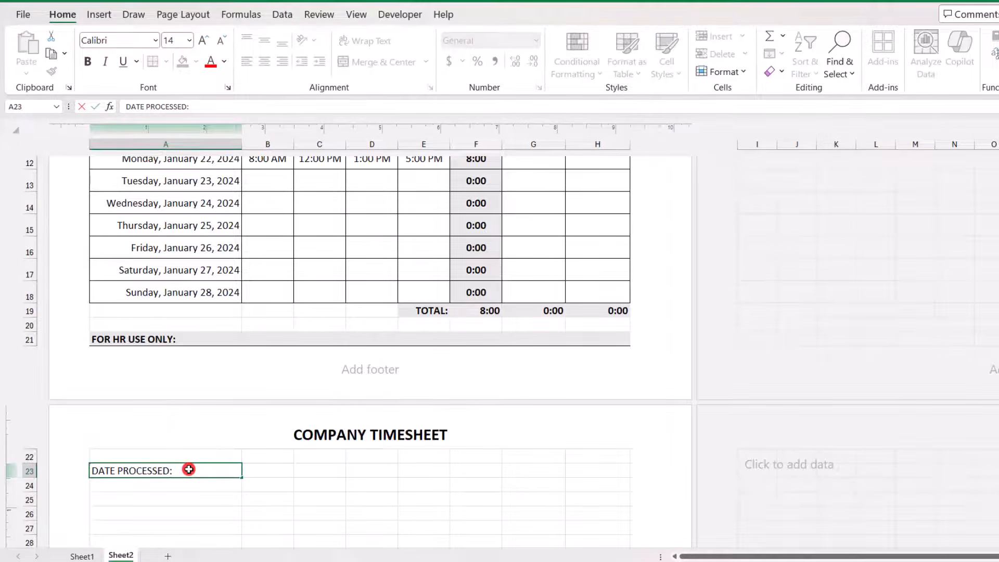
key(Tab)
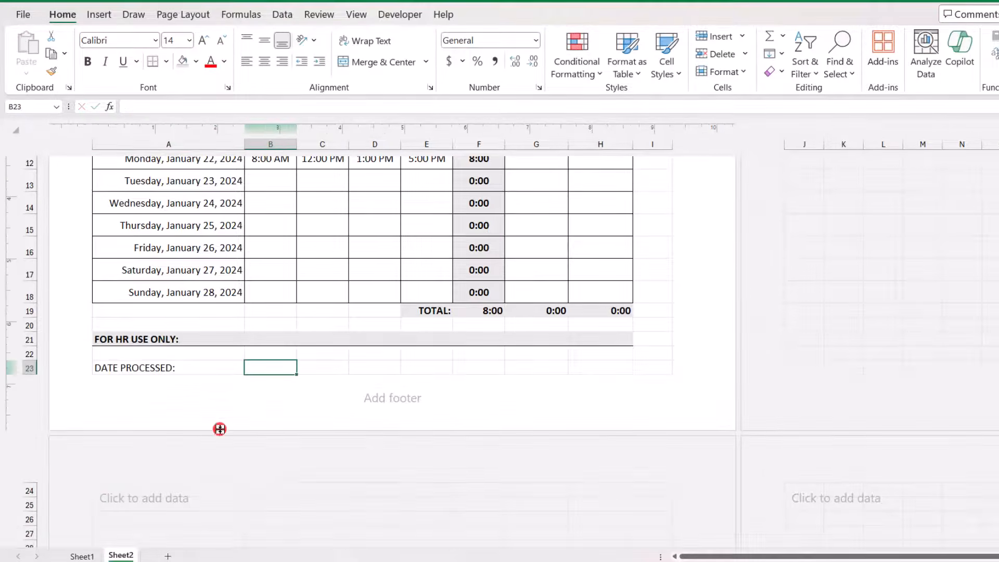
Check the page scaling again in Page Setup and open the print preview with the HR section included
click(193, 15)
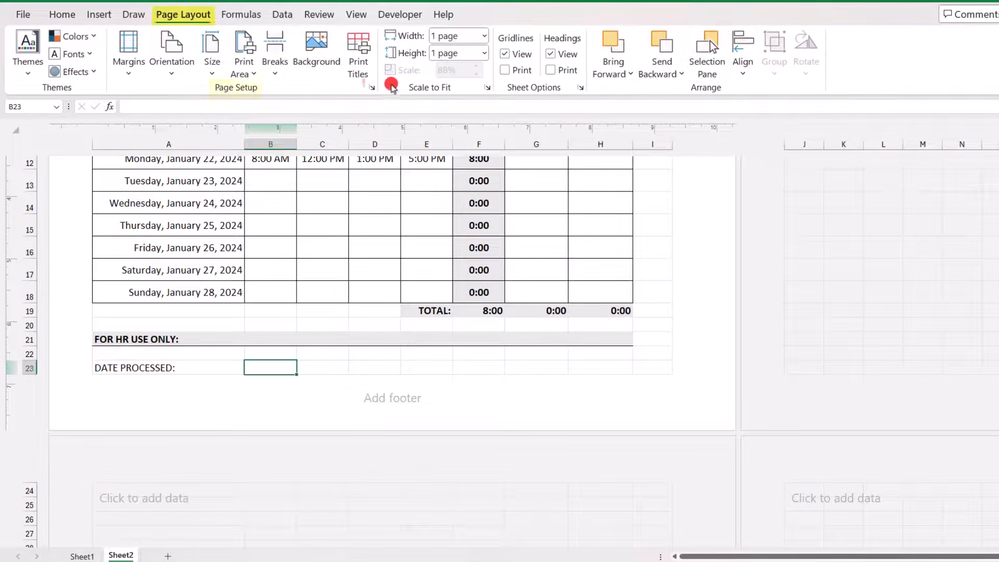
click(372, 87)
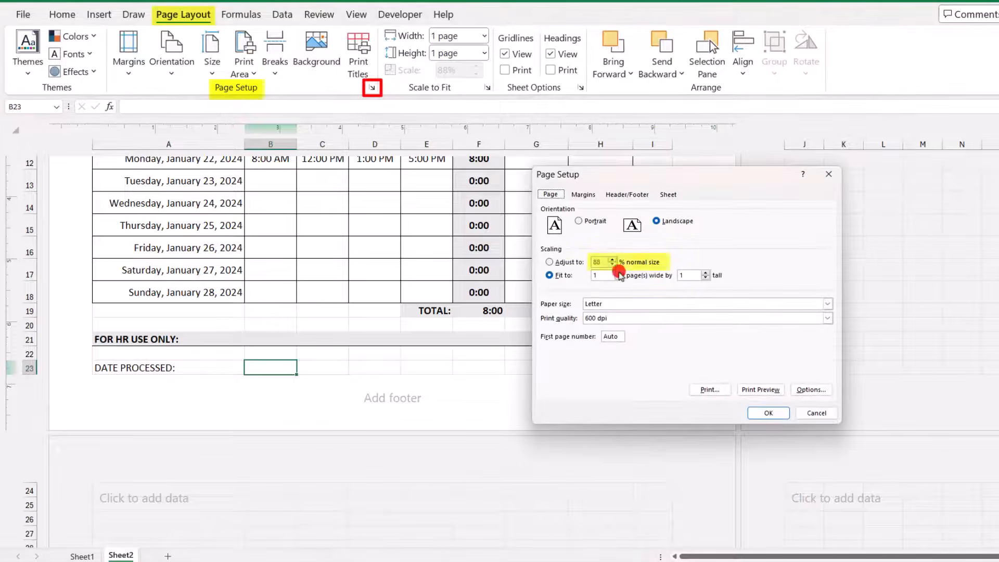
click(750, 392)
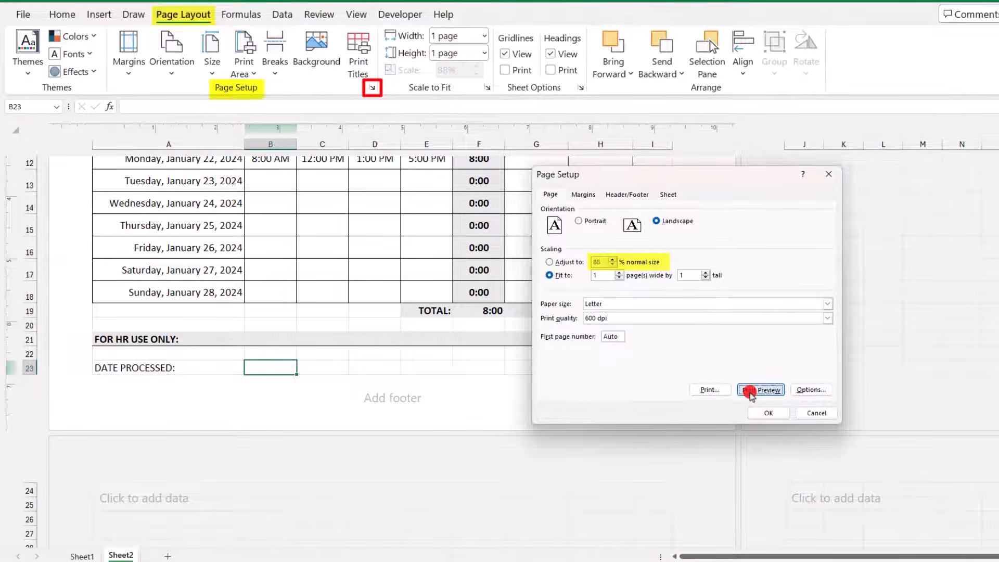